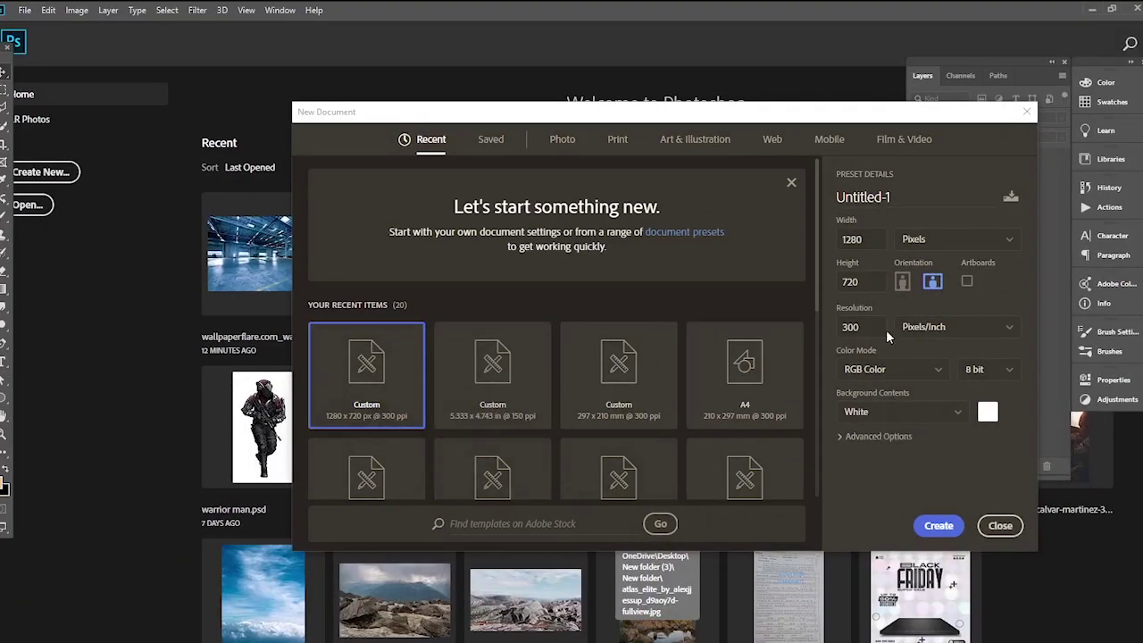
# - Name the new 1280×720 px, 300 ppi document 'Create Composite' and create it
pyautogui.tripleClick(896, 200)
pyautogui.press('BackSpace')
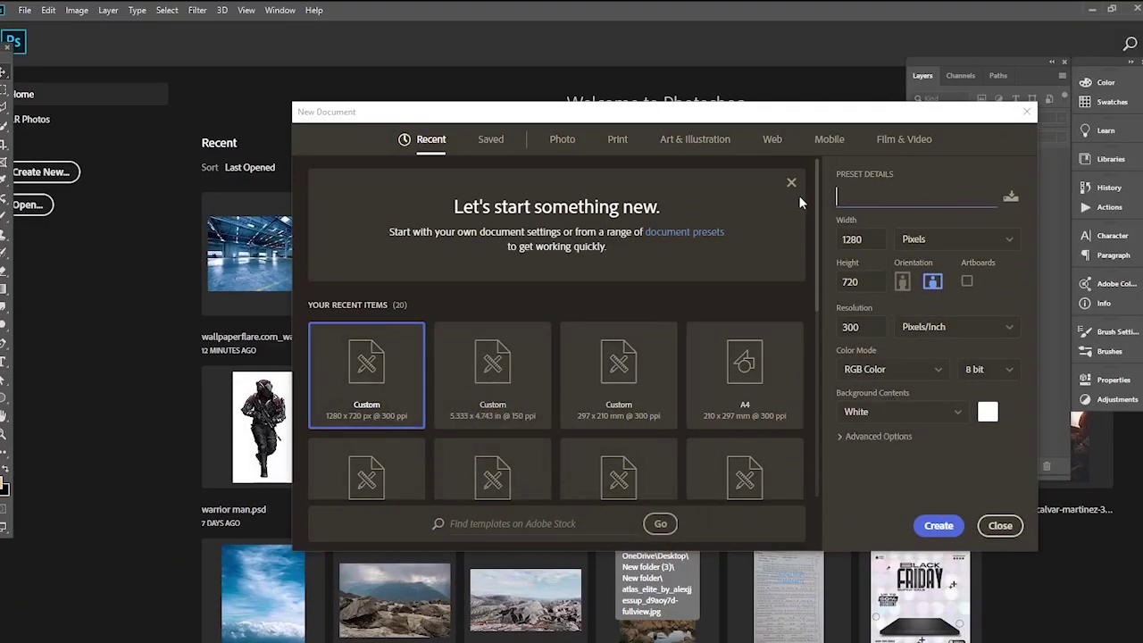
pyautogui.write('Create')
pyautogui.write(' Compo')
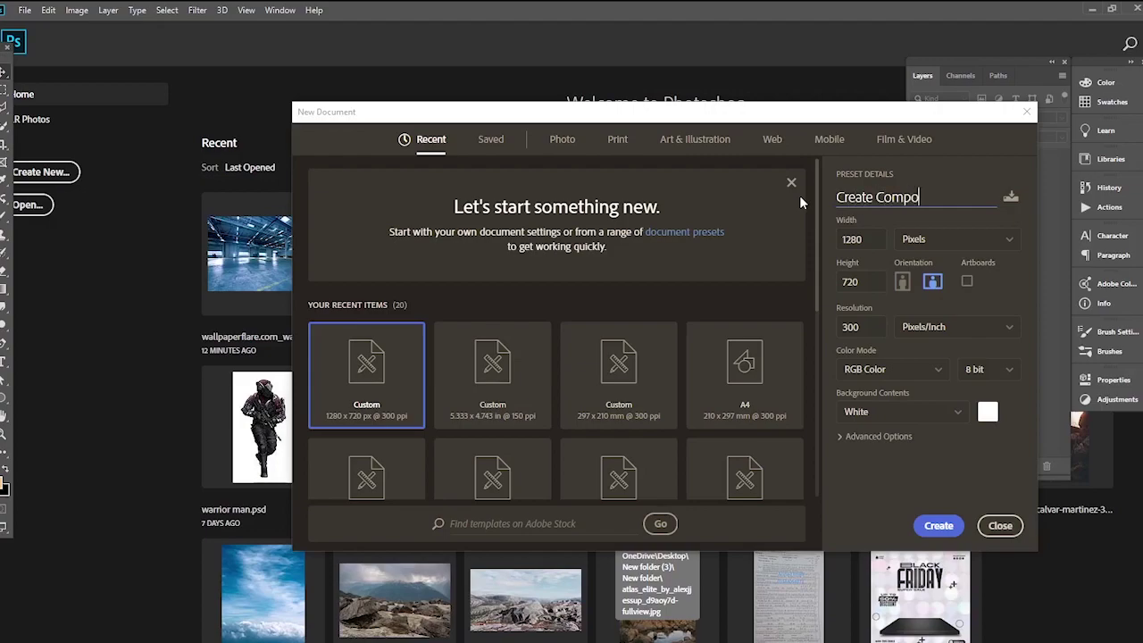
pyautogui.write('site')
pyautogui.press('Return')
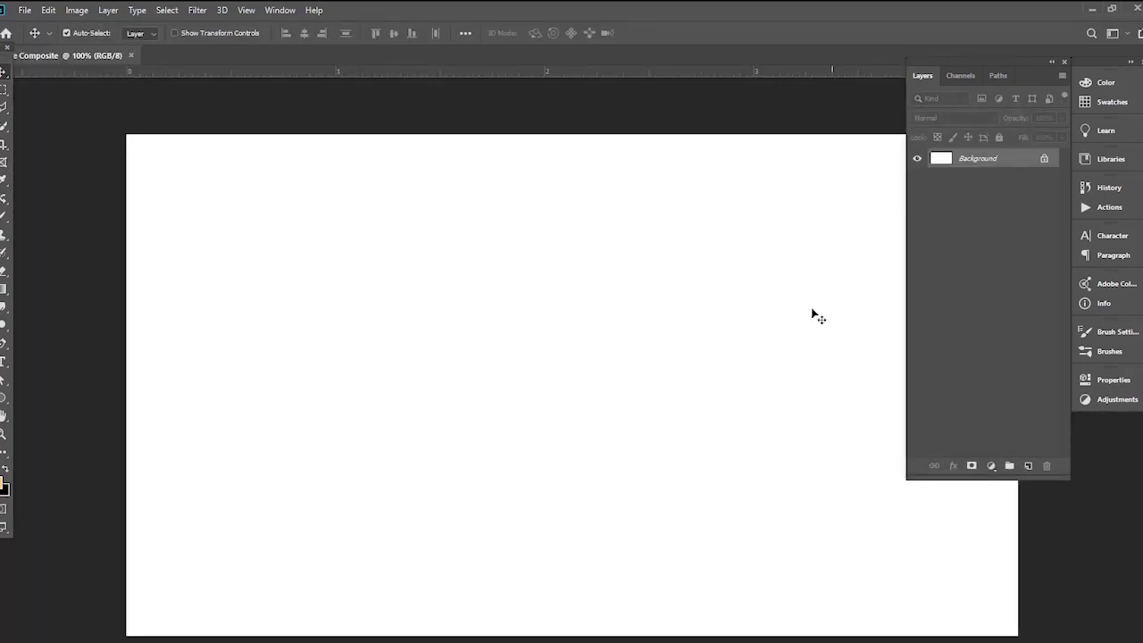
# - Place the blue warehouse image as an embedded layer and scale it up
pyautogui.press('f')
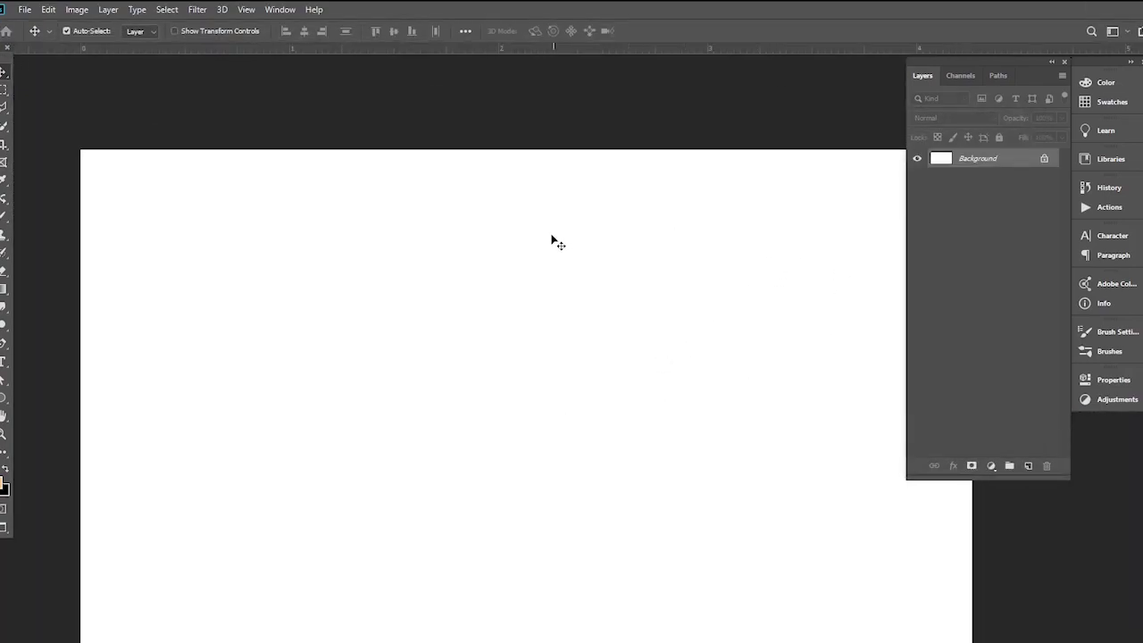
pyautogui.click(24, 10)
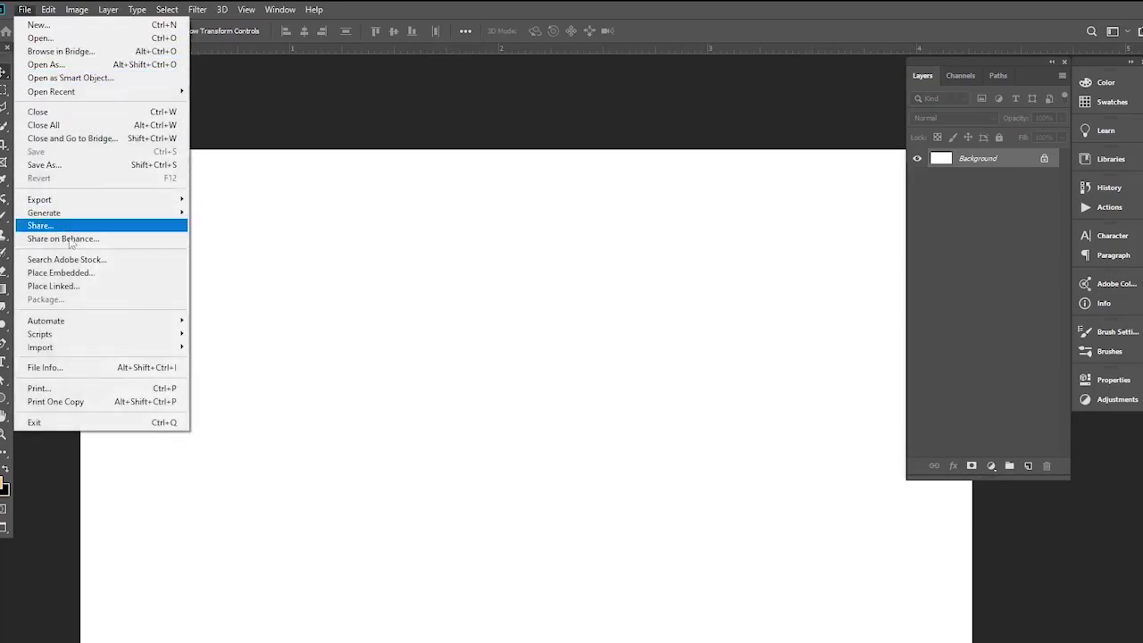
pyautogui.click(69, 273)
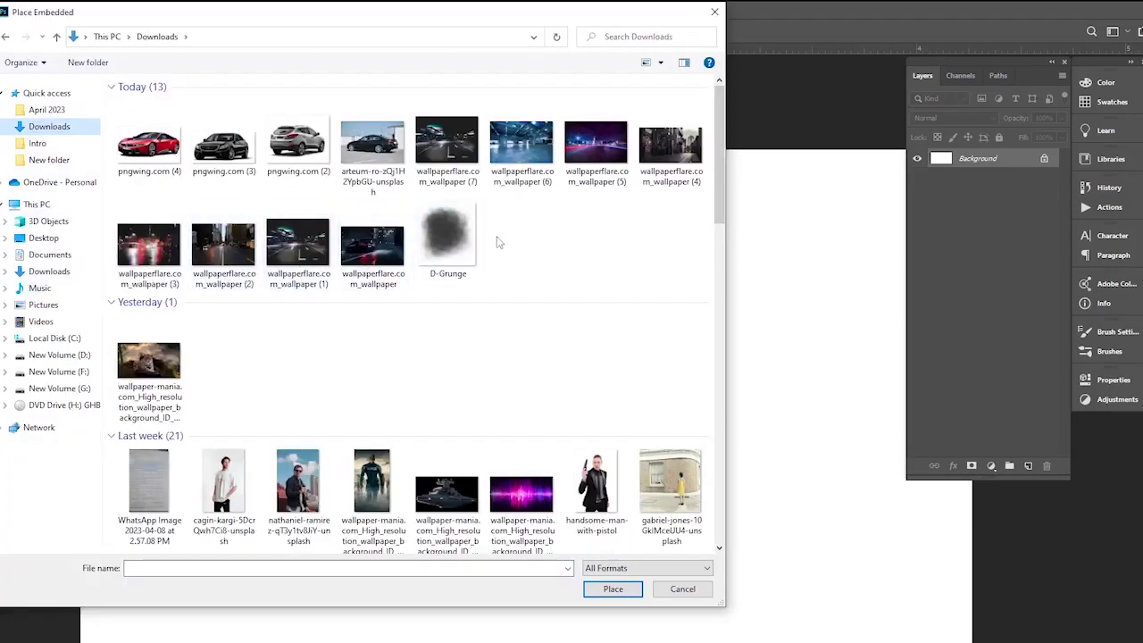
pyautogui.click(522, 143)
pyautogui.click(632, 591)
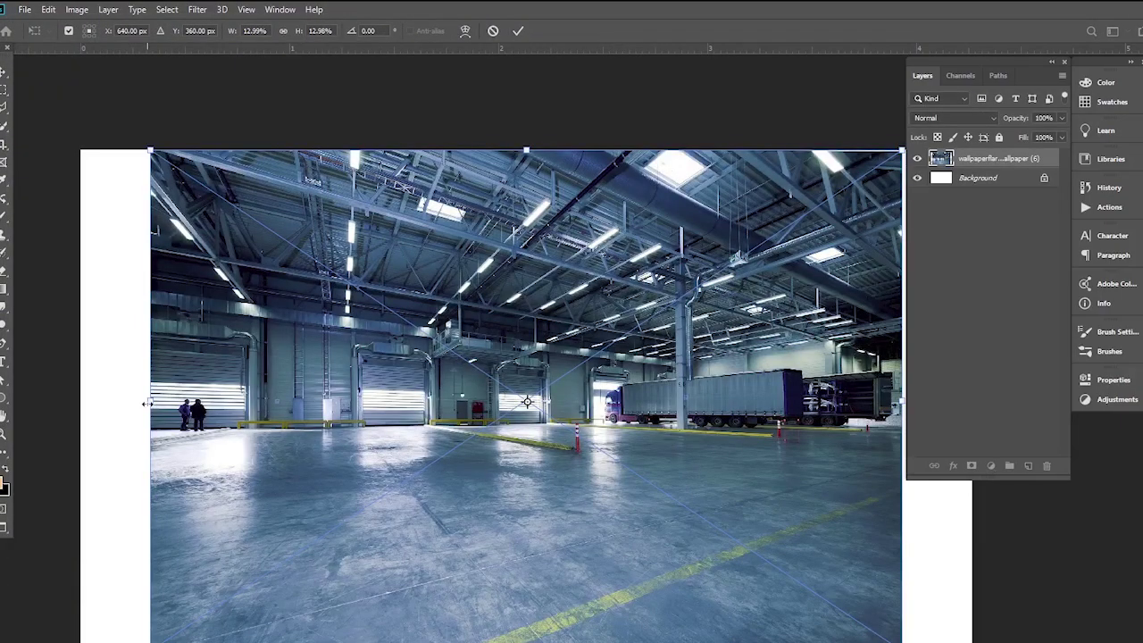
pyautogui.moveTo(147, 402); pyautogui.dragTo(79, 408)
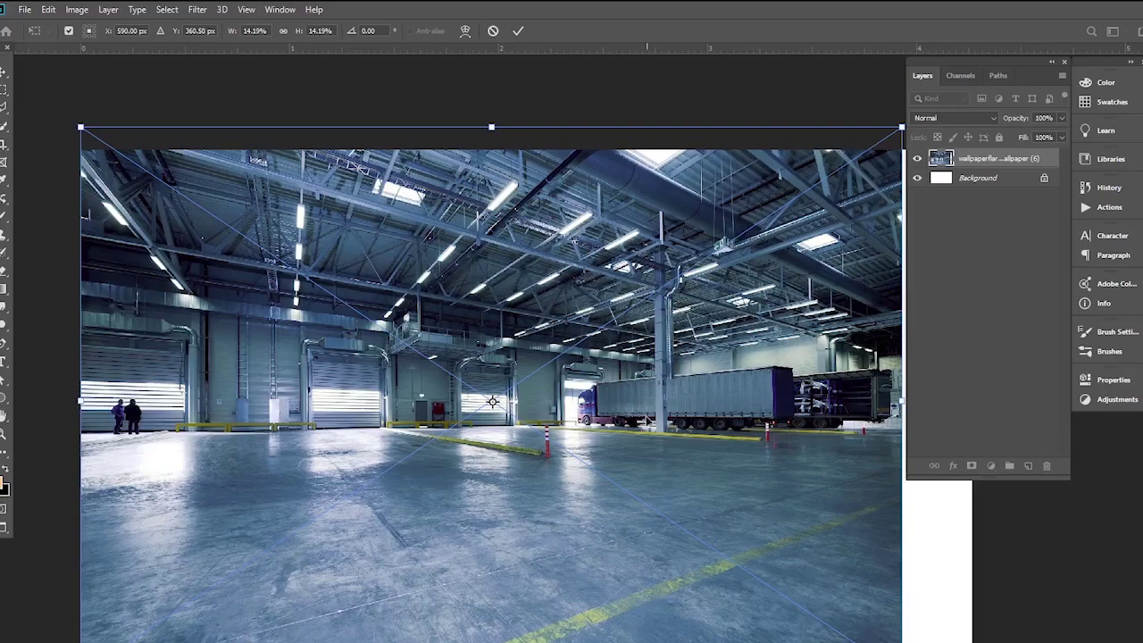
pyautogui.scroll(-1, 620, 379)
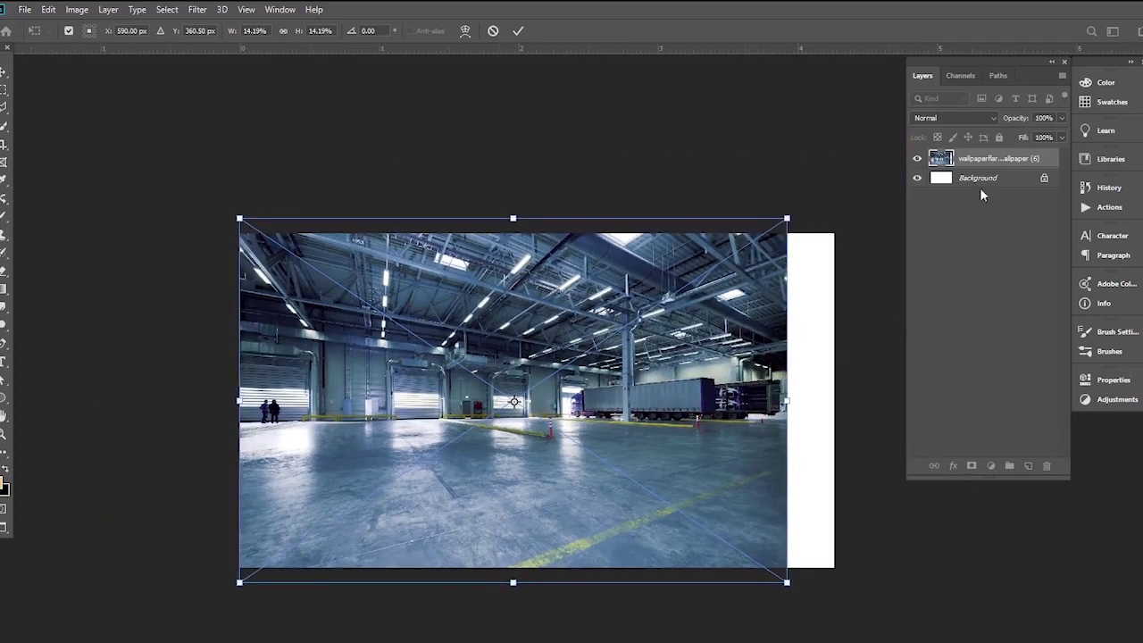
pyautogui.press('Return')
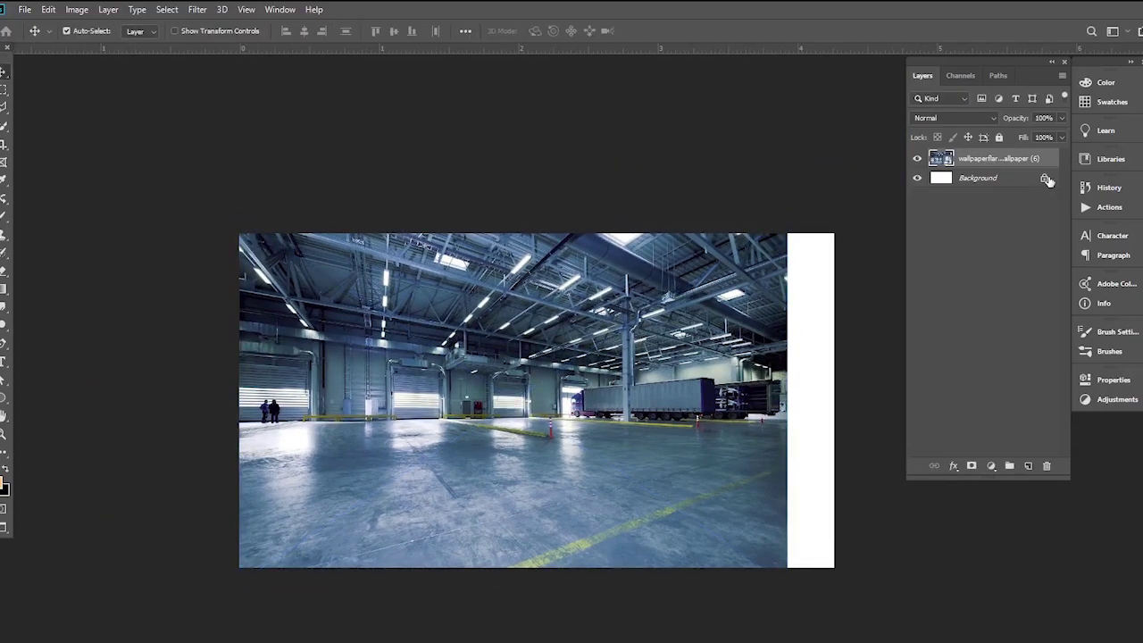
# - Unlock the background layer and centre the warehouse image horizontally on the canvas
pyautogui.click(1046, 179)
pyautogui.keyDown('ctrl'); pyautogui.click(941, 178); pyautogui.keyUp('ctrl')
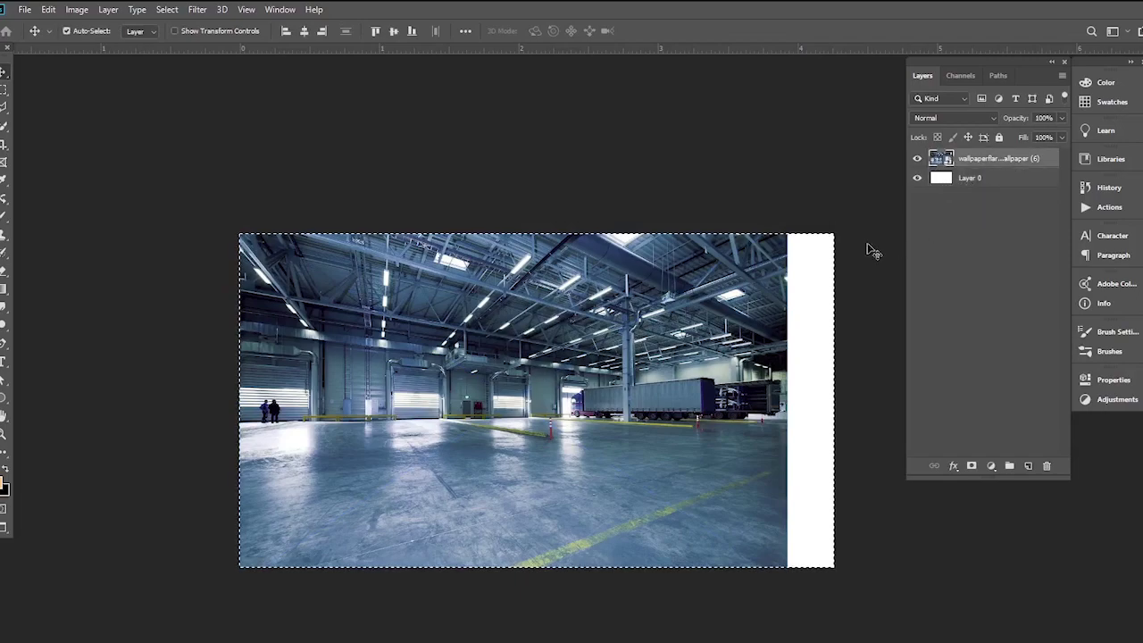
pyautogui.click(303, 31)
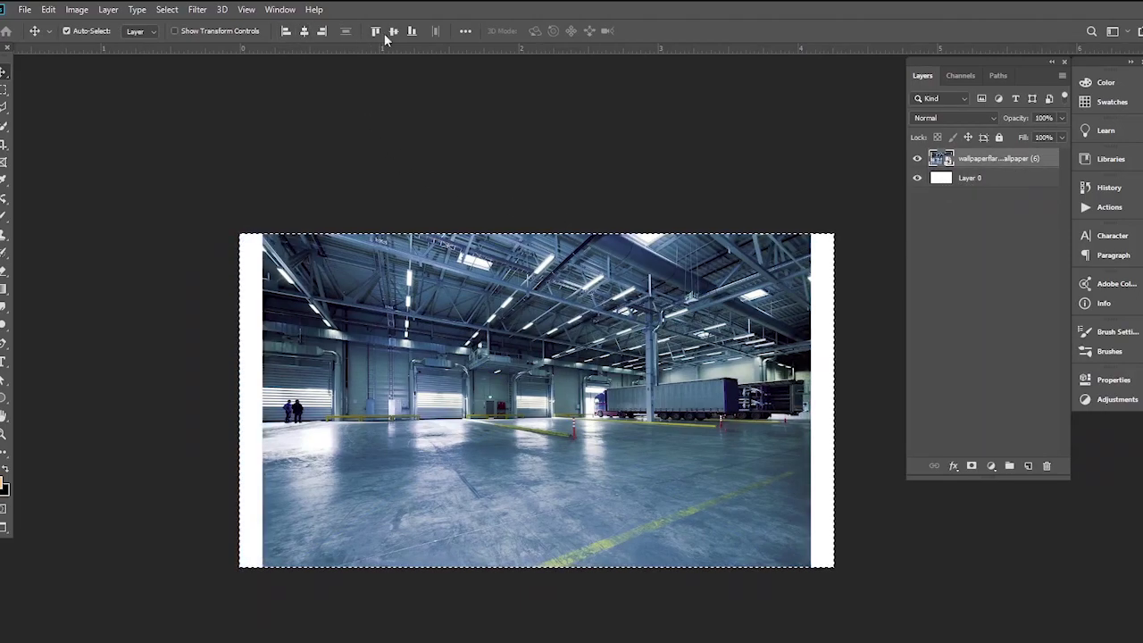
pyautogui.hotkey('ctrl', 'd')
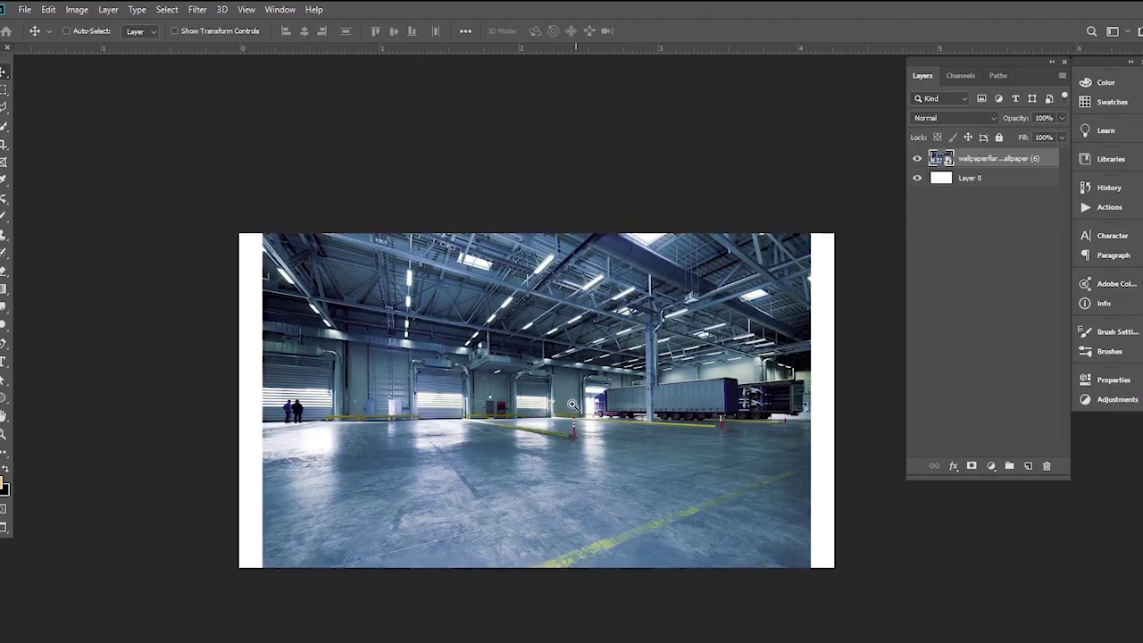
pyautogui.click(573, 405)
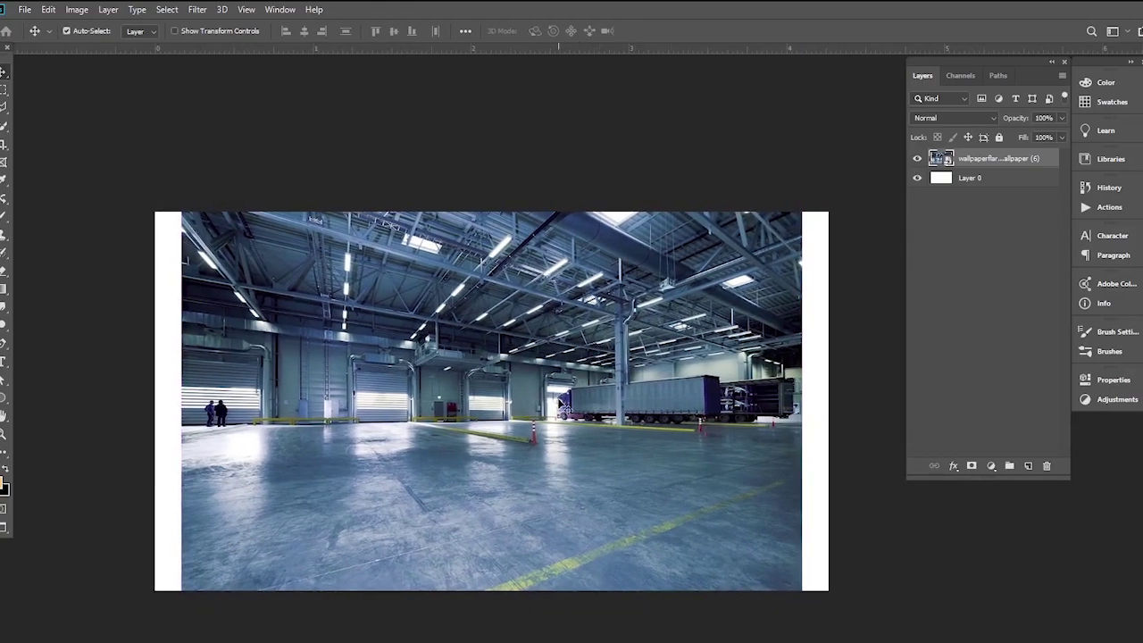
# - Marquee-select the white strips along both the left and right canvas edges
pyautogui.press('m')
pyautogui.moveTo(155, 211); pyautogui.dragTo(182, 606)
pyautogui.moveTo(828, 212)
pyautogui.mouseDown()
pyautogui.moveTo(761, 594)
pyautogui.moveTo(799, 612)
pyautogui.mouseUp()
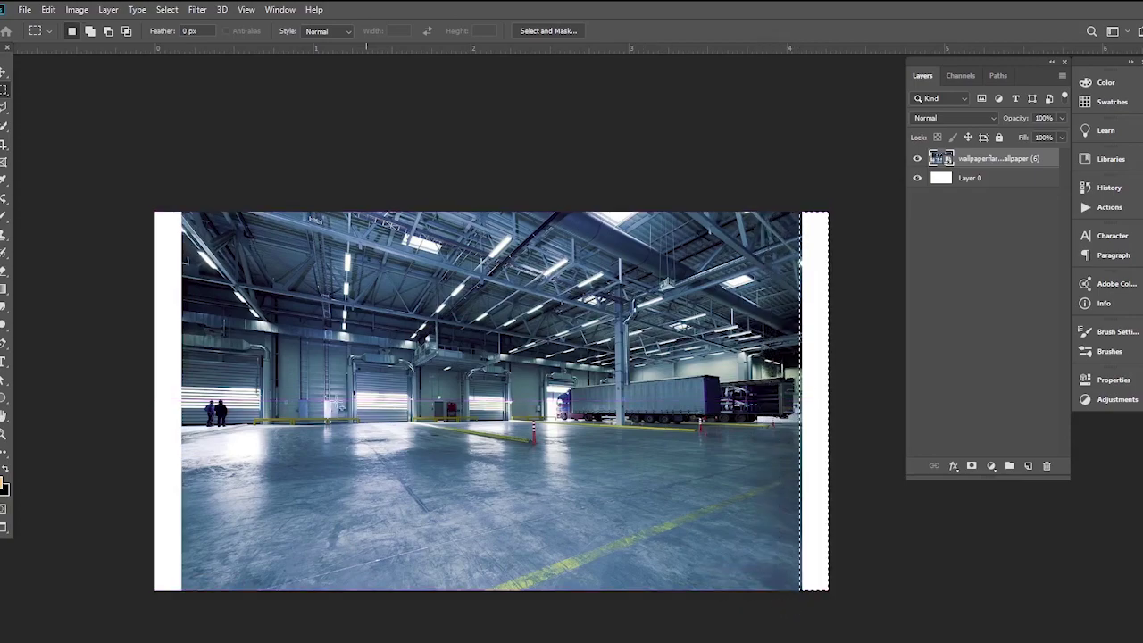
pyautogui.press('shift')
pyautogui.moveTo(155, 212); pyautogui.dragTo(191, 636)
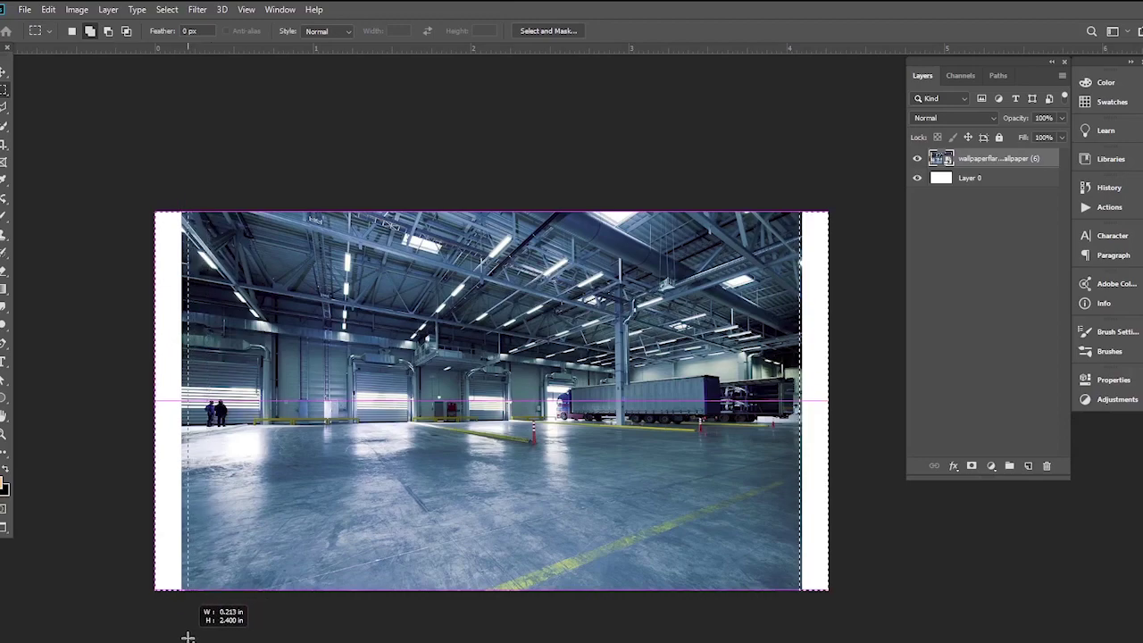
pyautogui.moveTo(191, 636); pyautogui.dragTo(187, 635)
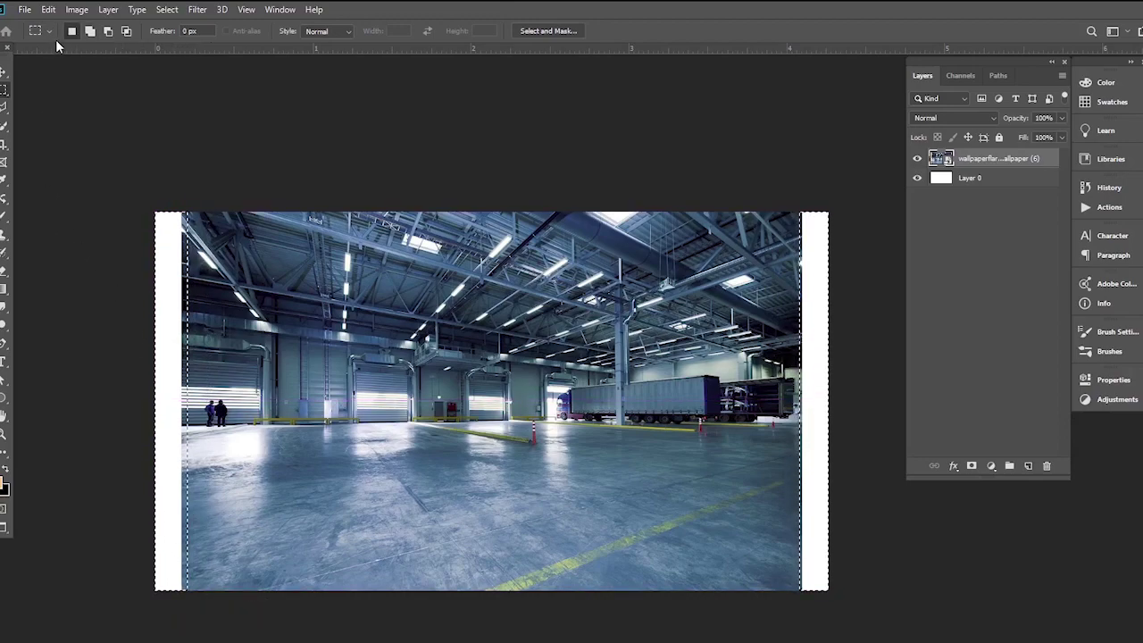
# - Rasterize the warehouse layer, Content-Aware fill the selected strips, and deselect
pyautogui.click(48, 8)
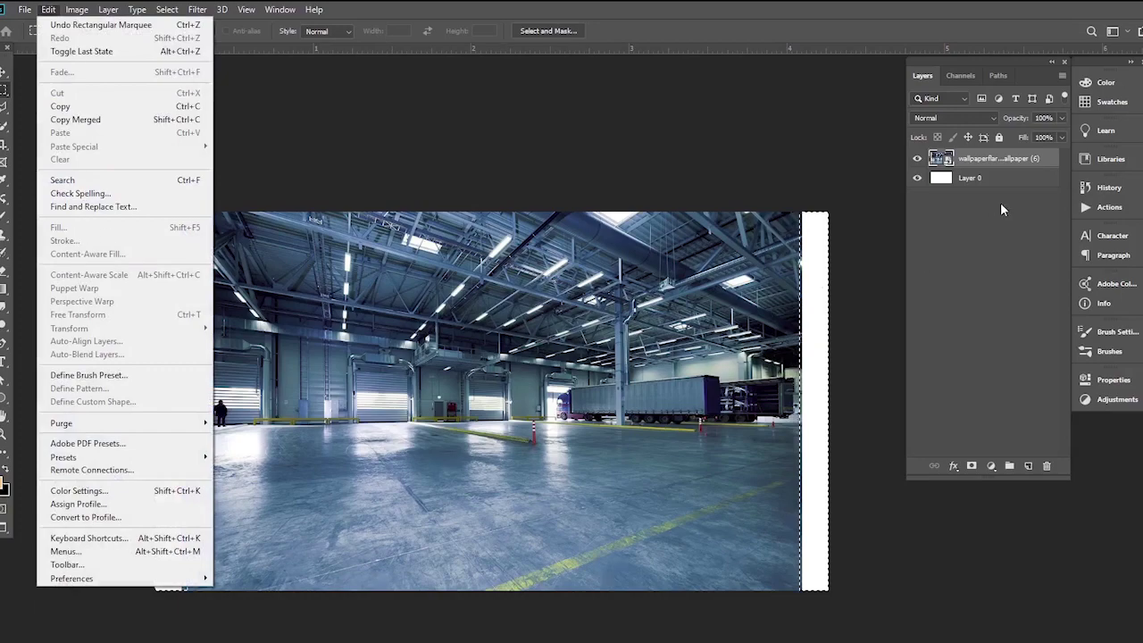
pyautogui.click(1038, 160)
pyautogui.rightClick(1044, 159)
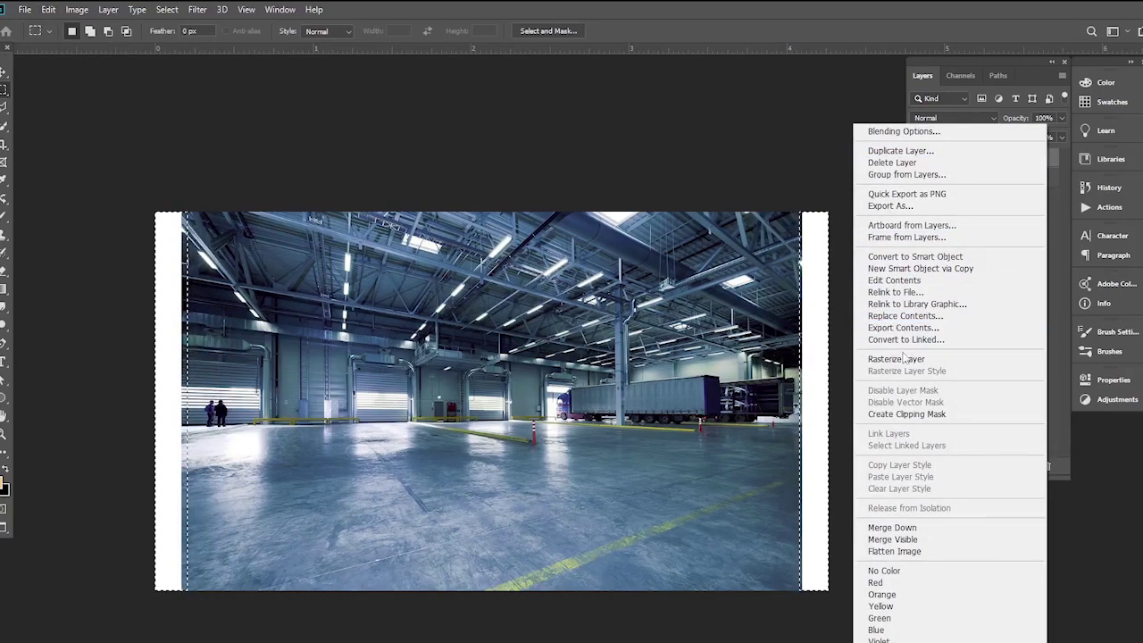
pyautogui.click(904, 358)
pyautogui.click(42, 9)
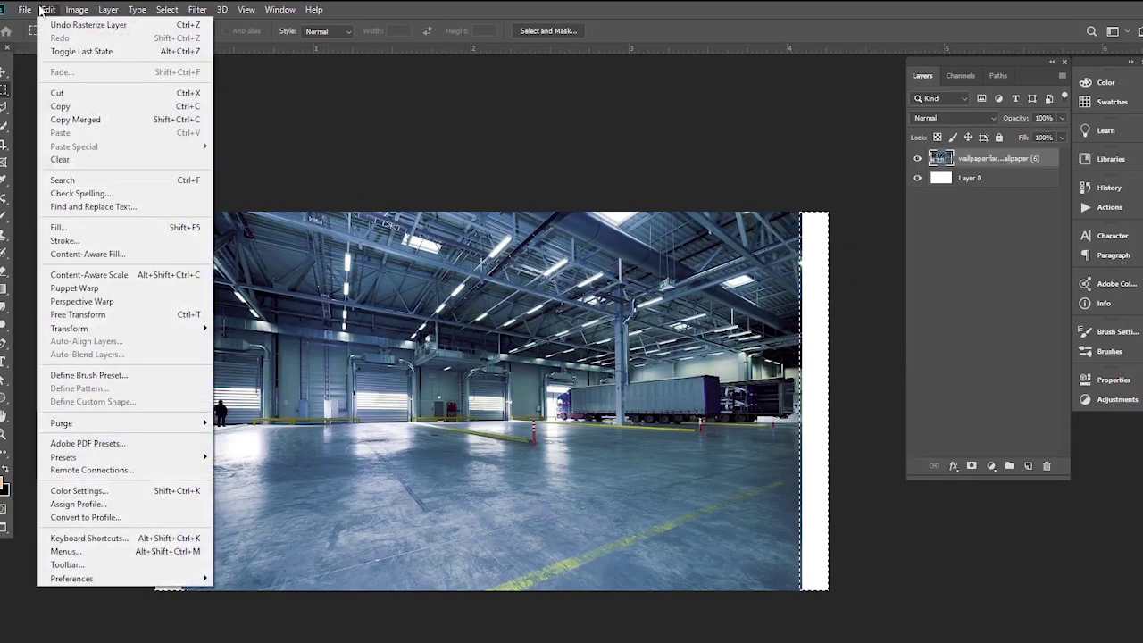
pyautogui.click(59, 226)
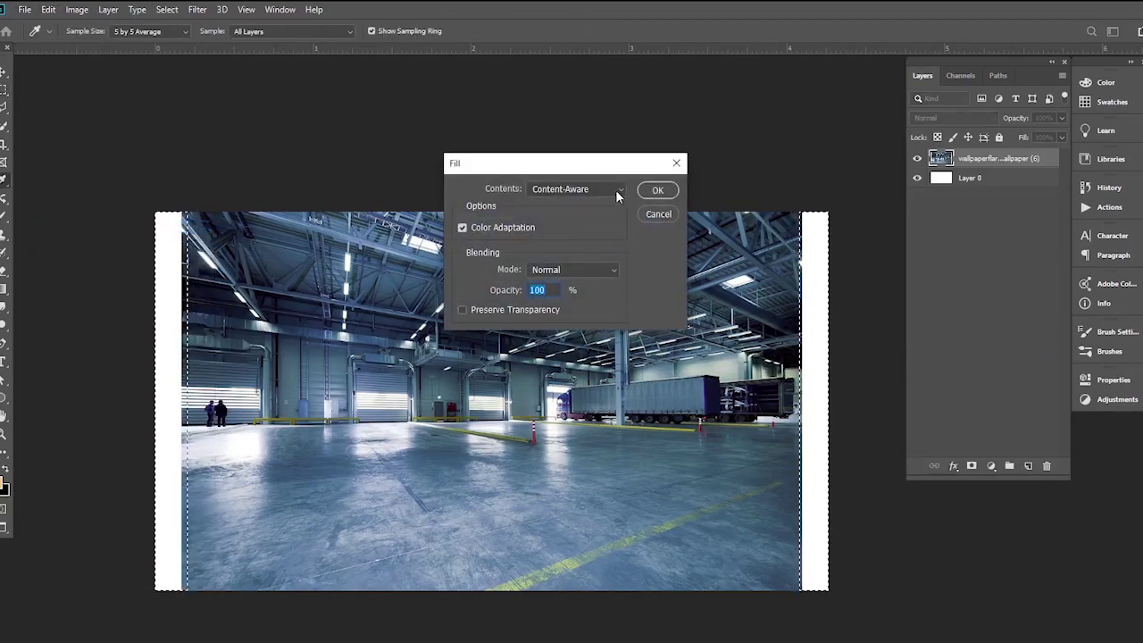
pyautogui.click(658, 191)
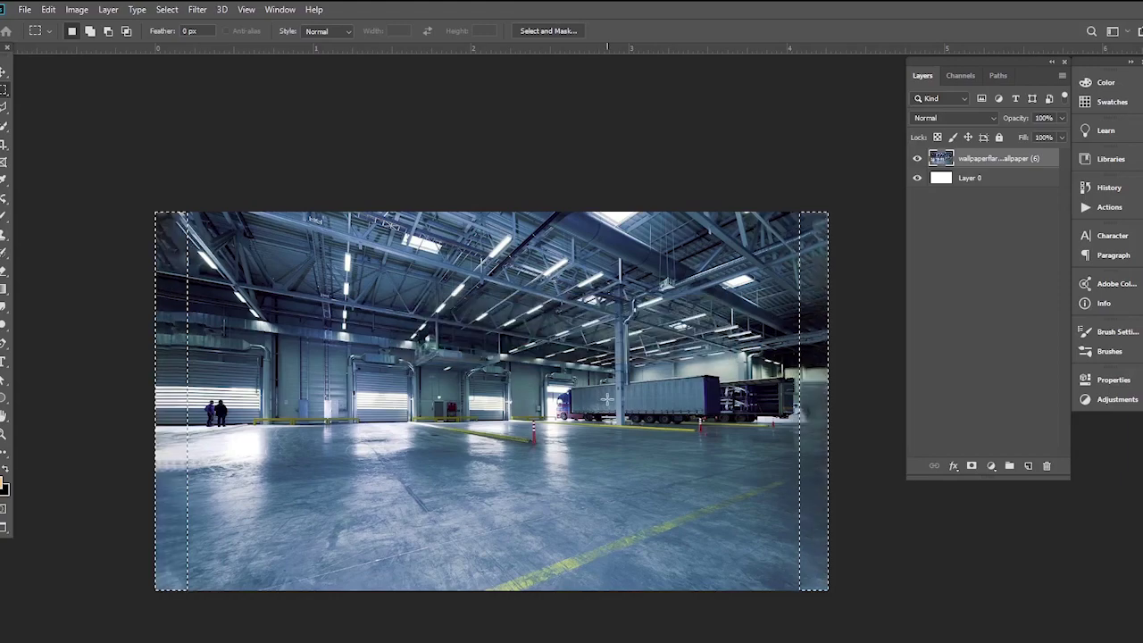
pyautogui.hotkey('ctrl', 'd')
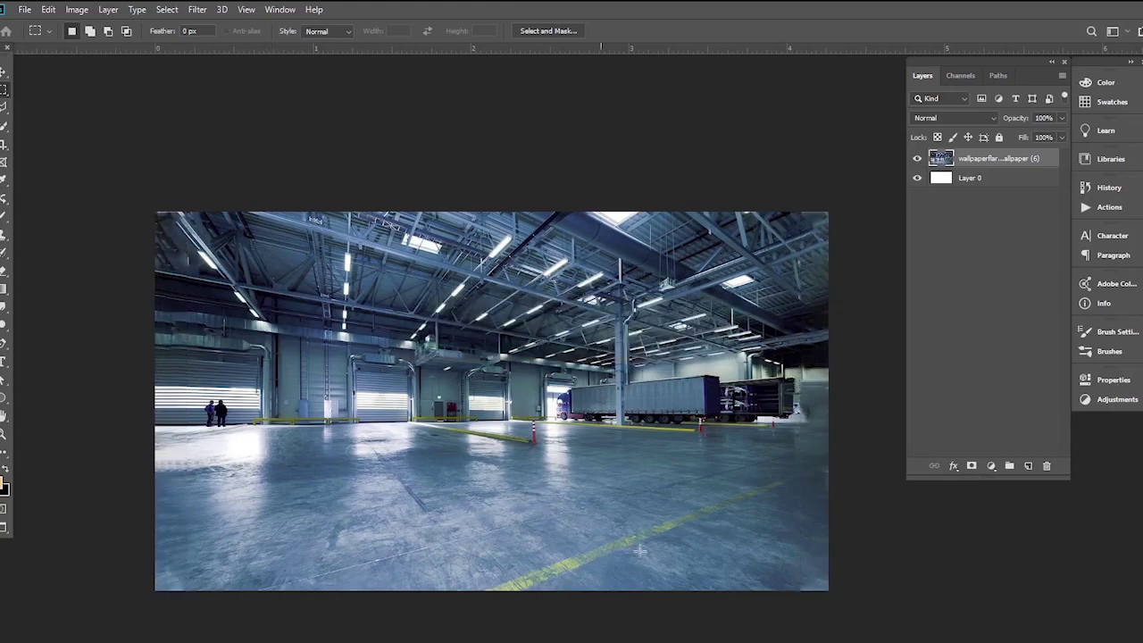
# - Add a clipped Vibrance layer with vibrance -2 and saturation +22, then hide it
pyautogui.scroll(2, 630, 422)
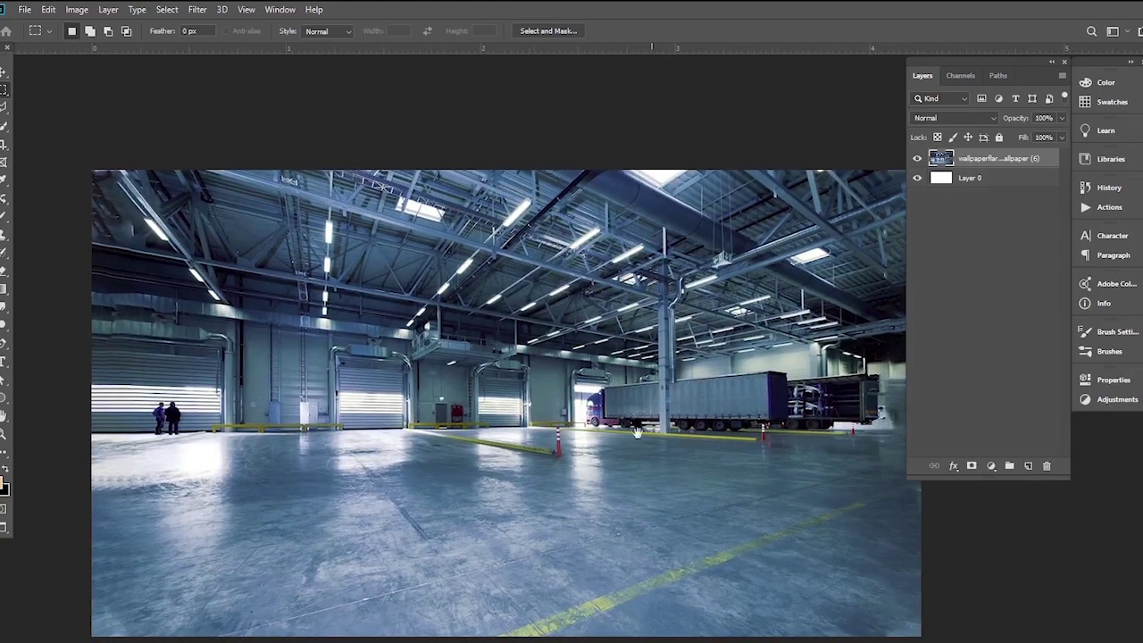
pyautogui.click(4, 71)
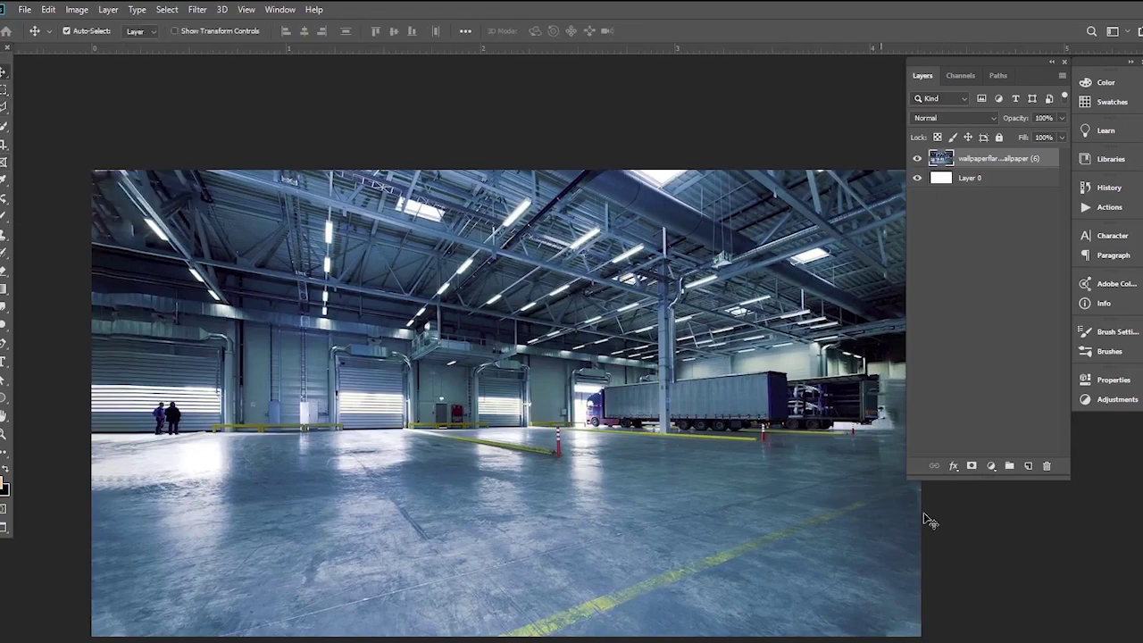
pyautogui.click(997, 467)
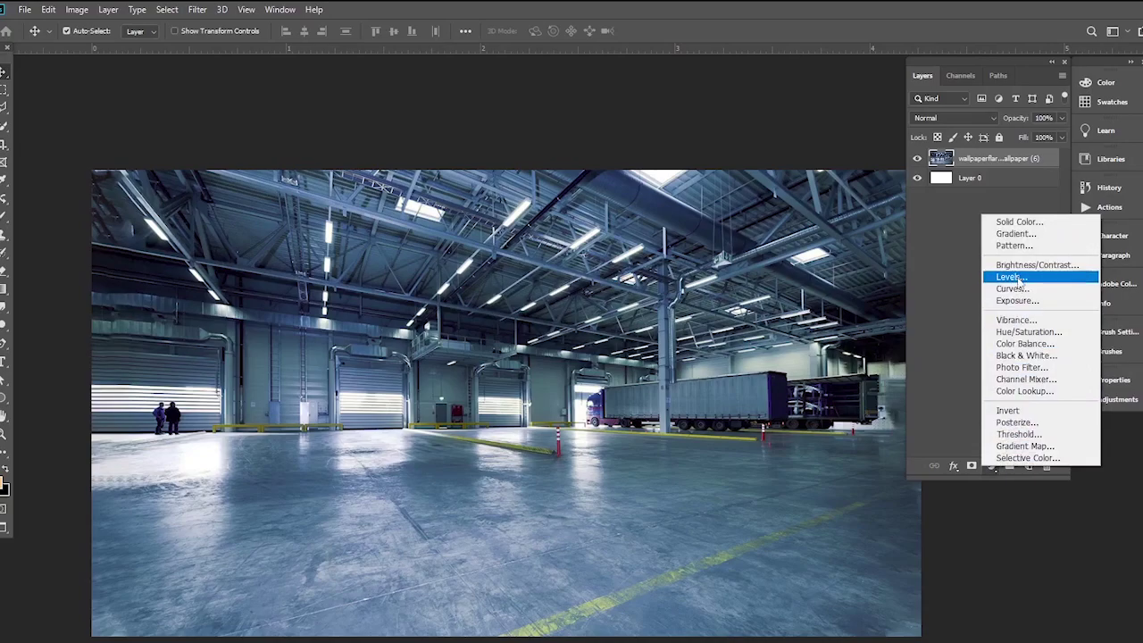
pyautogui.click(1016, 319)
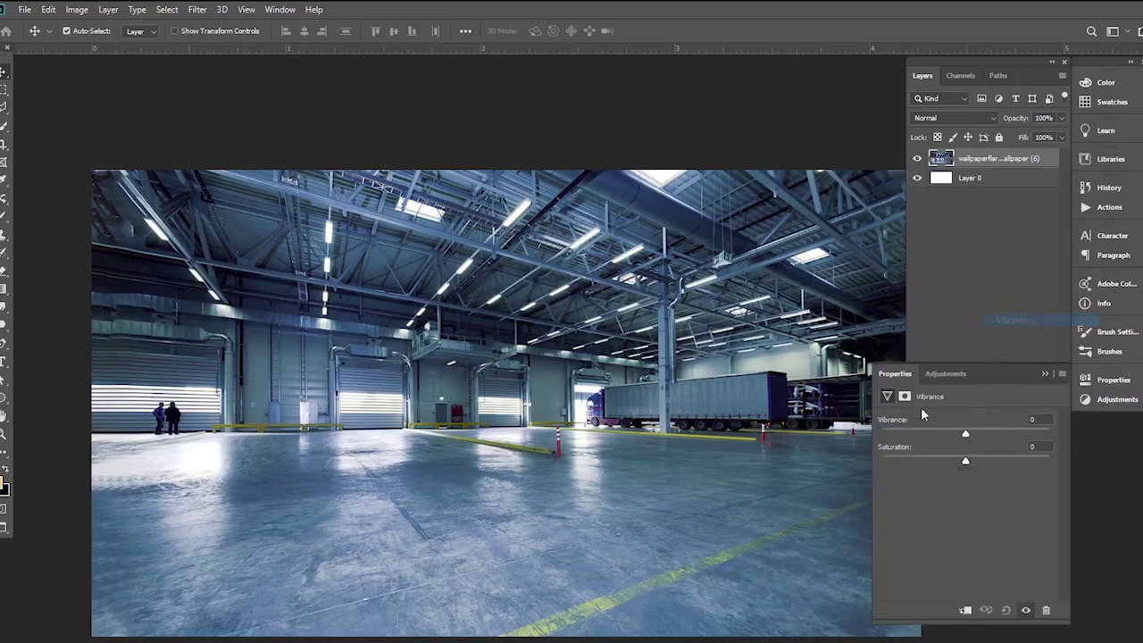
pyautogui.click(964, 611)
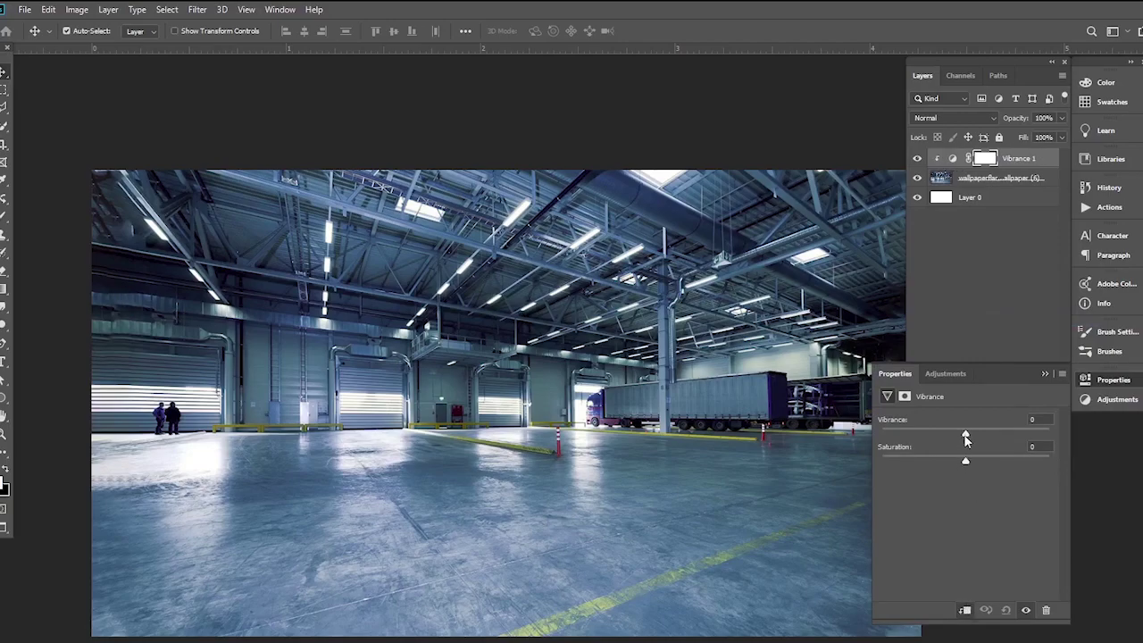
pyautogui.moveTo(965, 435); pyautogui.dragTo(963, 435)
pyautogui.moveTo(980, 462); pyautogui.dragTo(983, 467)
pyautogui.click(1016, 500)
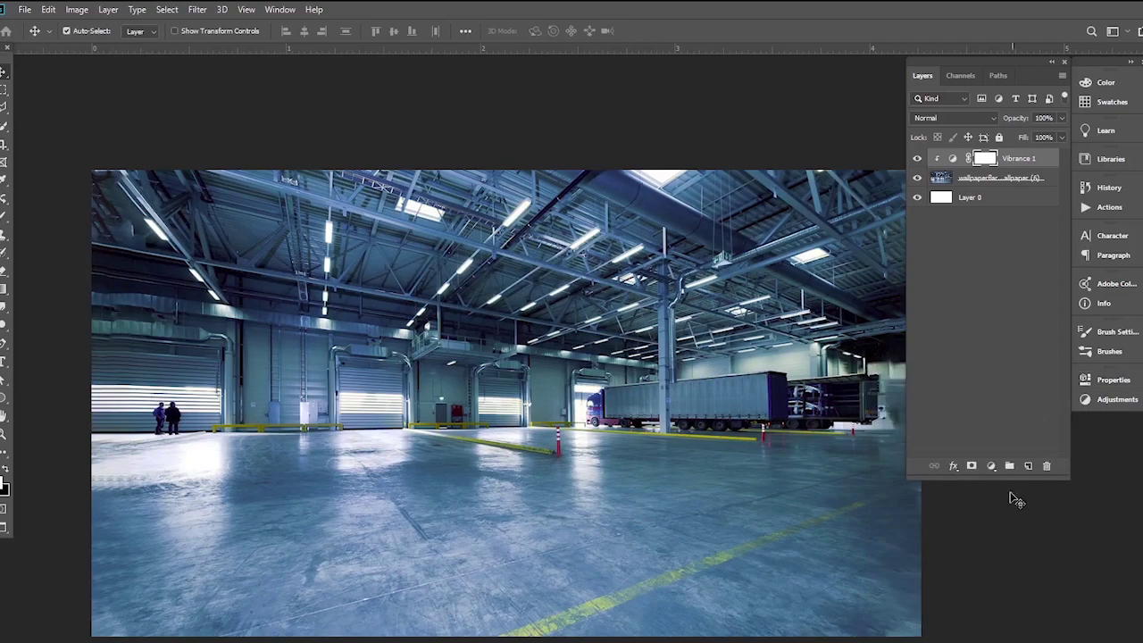
pyautogui.click(919, 158)
# - Add a Levels layer clipped to the warehouse with black input at 18, then compare
pyautogui.click(993, 472)
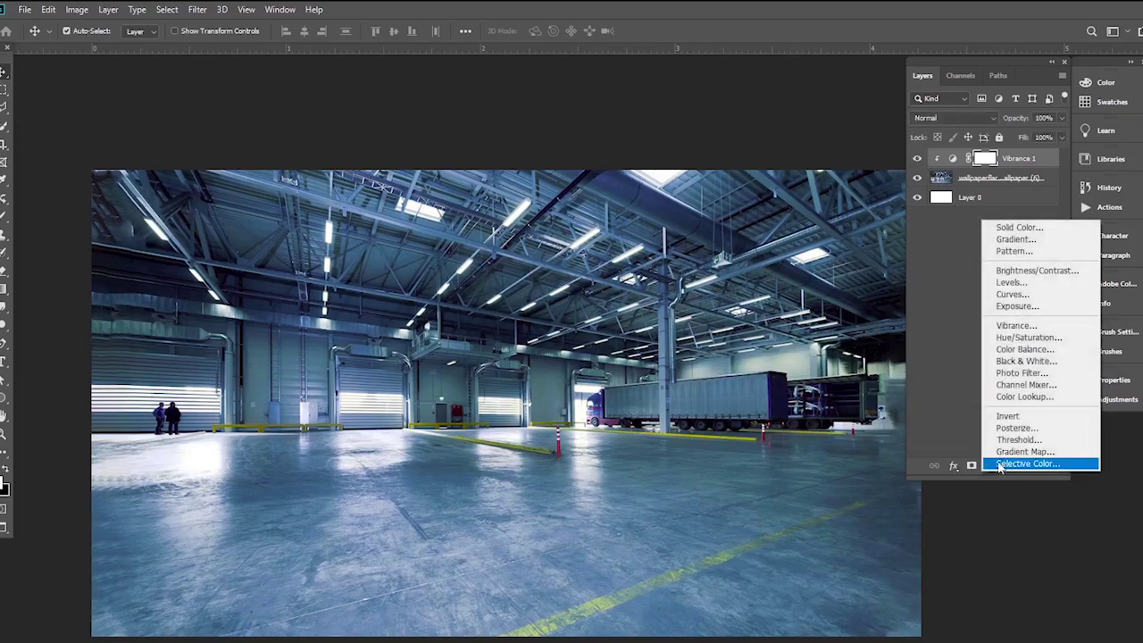
pyautogui.click(1027, 280)
pyautogui.click(965, 610)
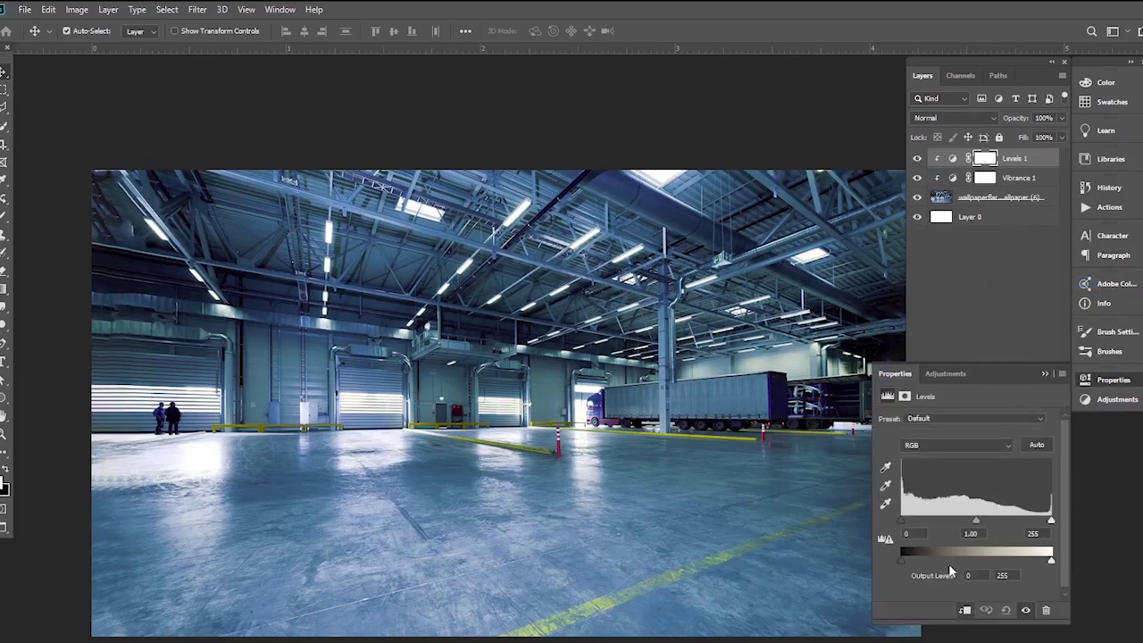
pyautogui.moveTo(902, 528); pyautogui.dragTo(911, 527)
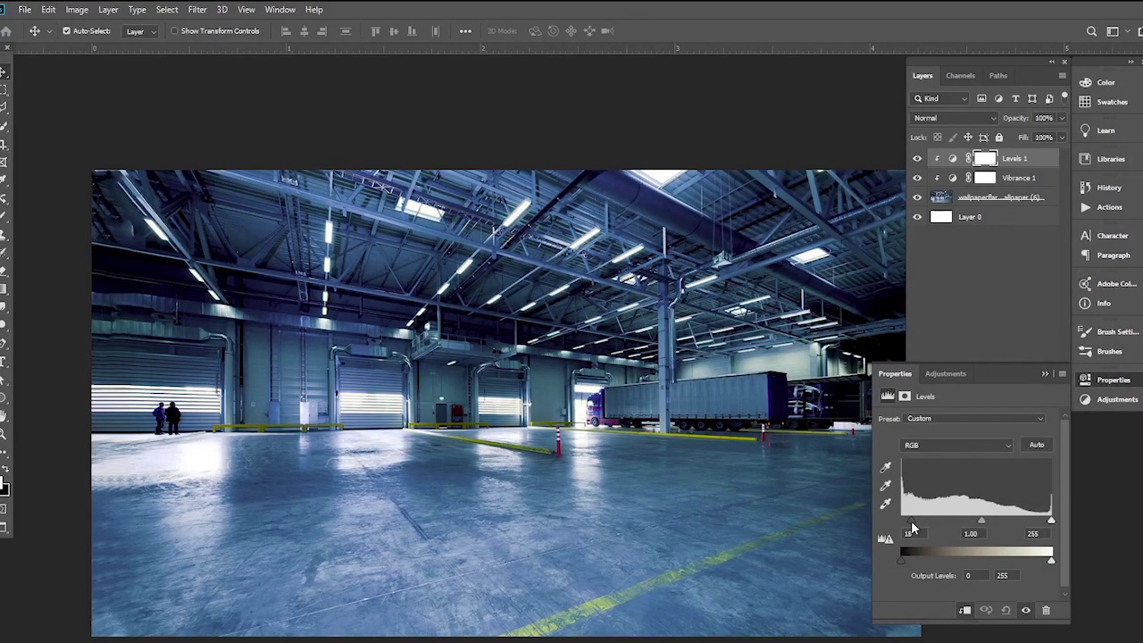
pyautogui.click(1045, 375)
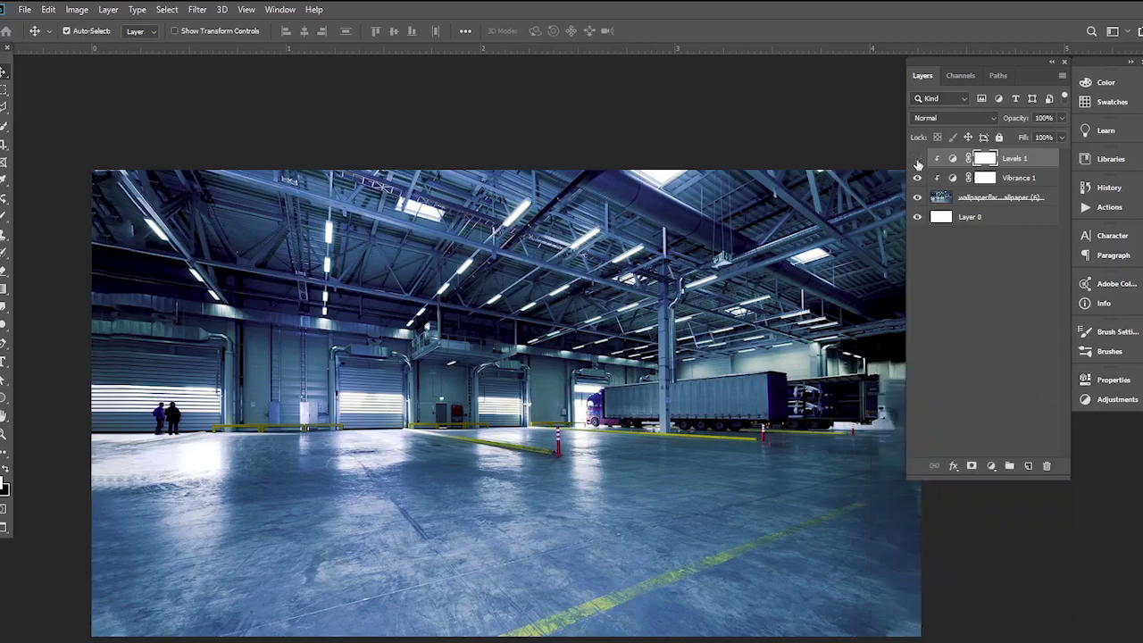
pyautogui.click(917, 160)
pyautogui.click(916, 160)
pyautogui.click(917, 160)
pyautogui.click(917, 160)
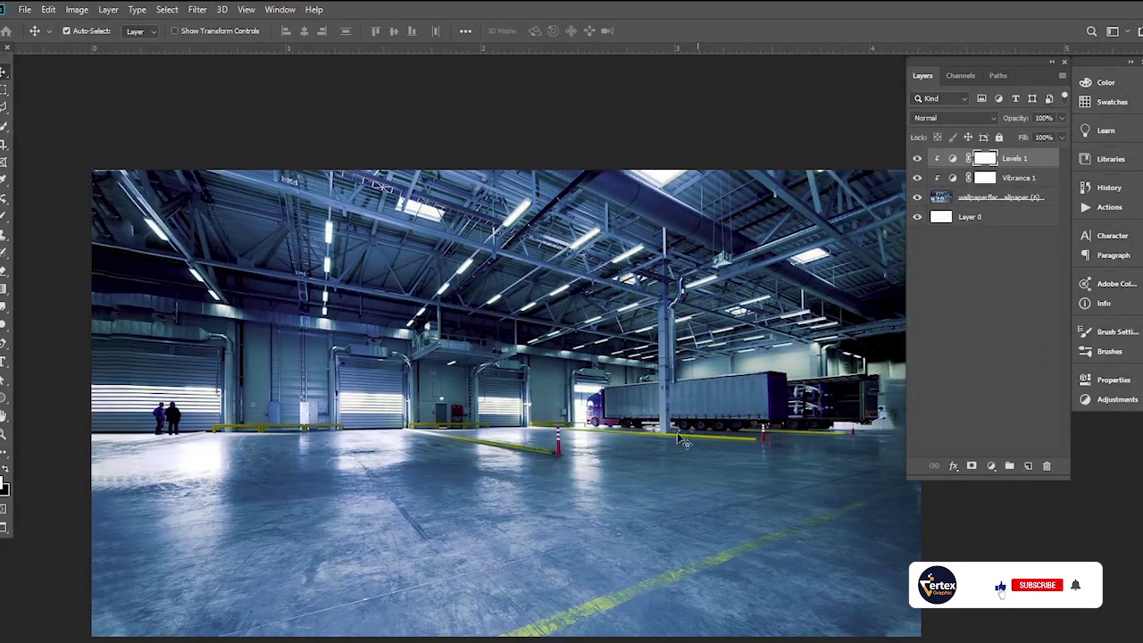
pyautogui.scroll(3, 451, 464)
pyautogui.scroll(-1, 451, 464)
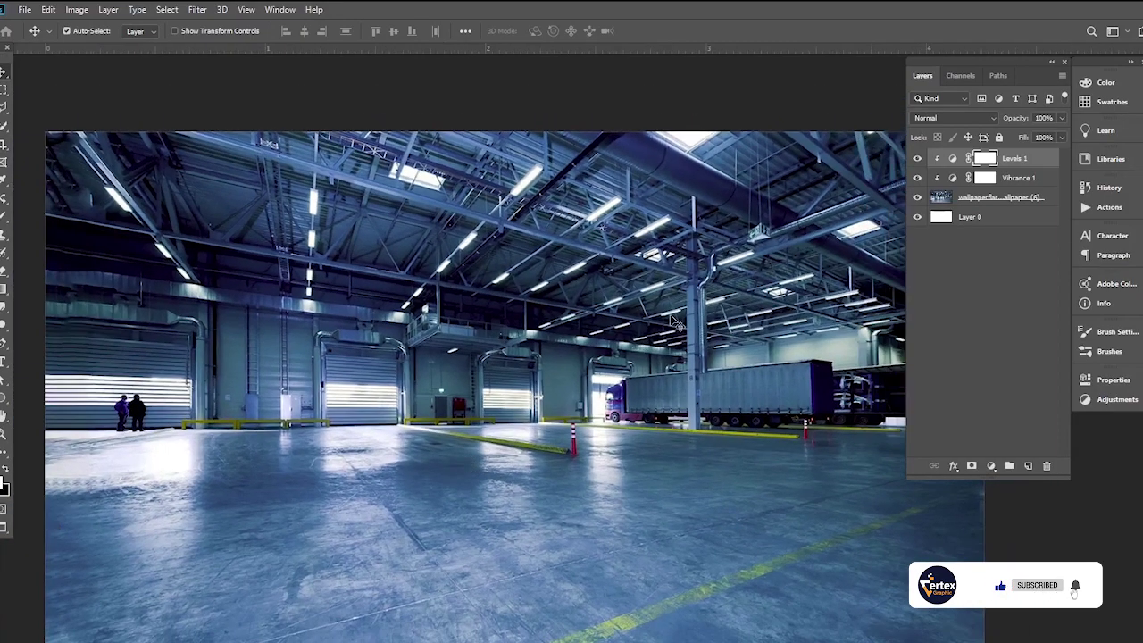
# - Place the black Mercedes image pngwing.com (3) as an embedded layer
pyautogui.click(27, 9)
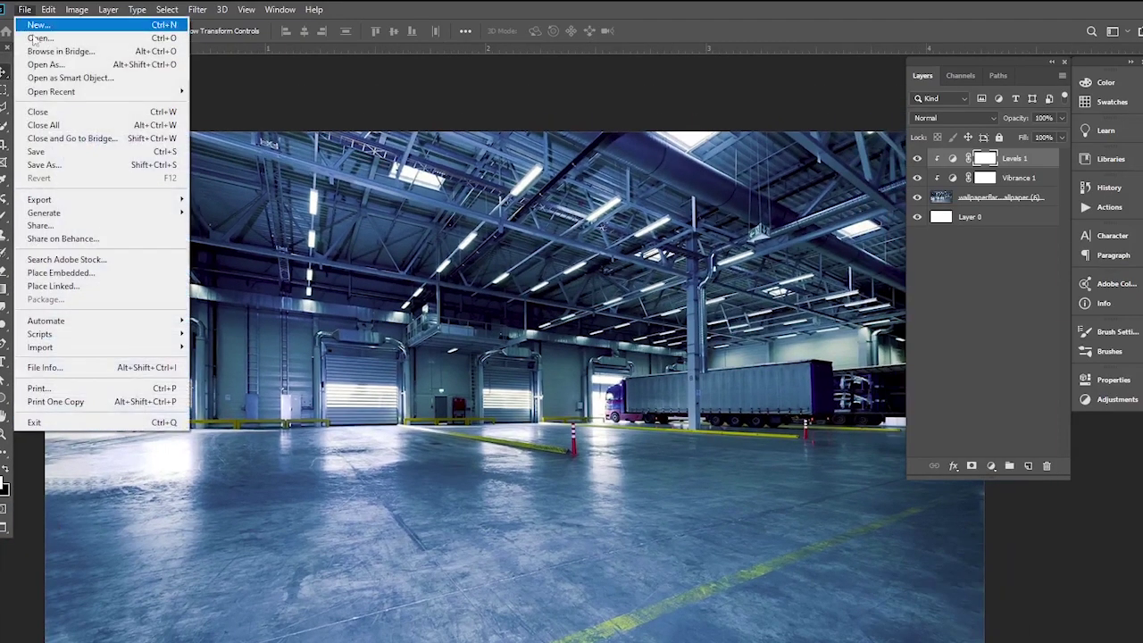
pyautogui.click(53, 272)
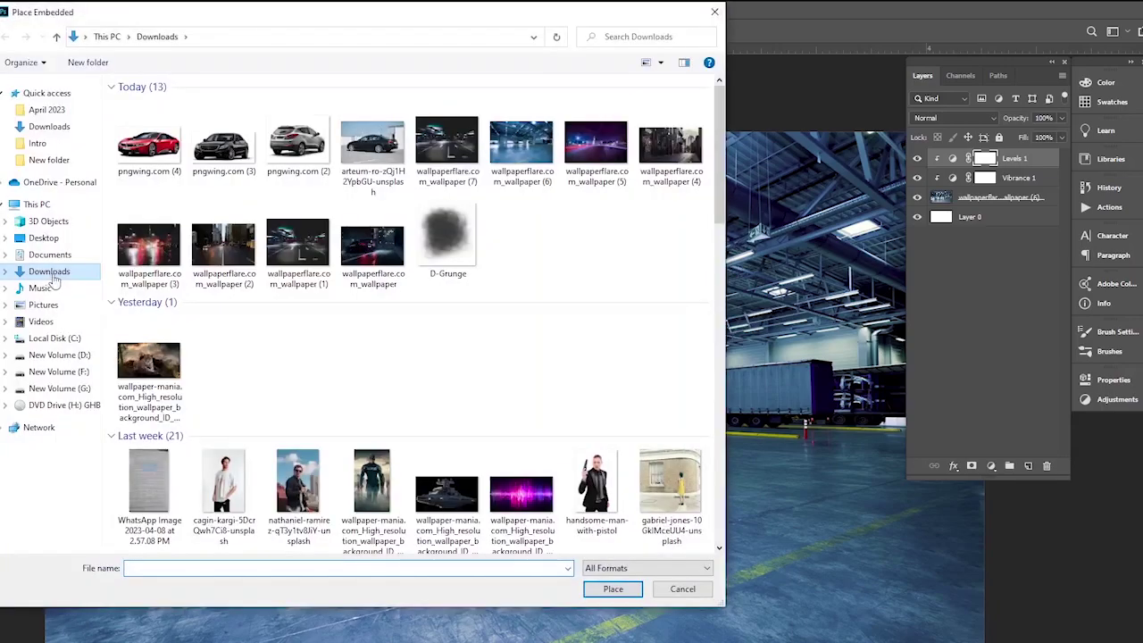
pyautogui.click(223, 152)
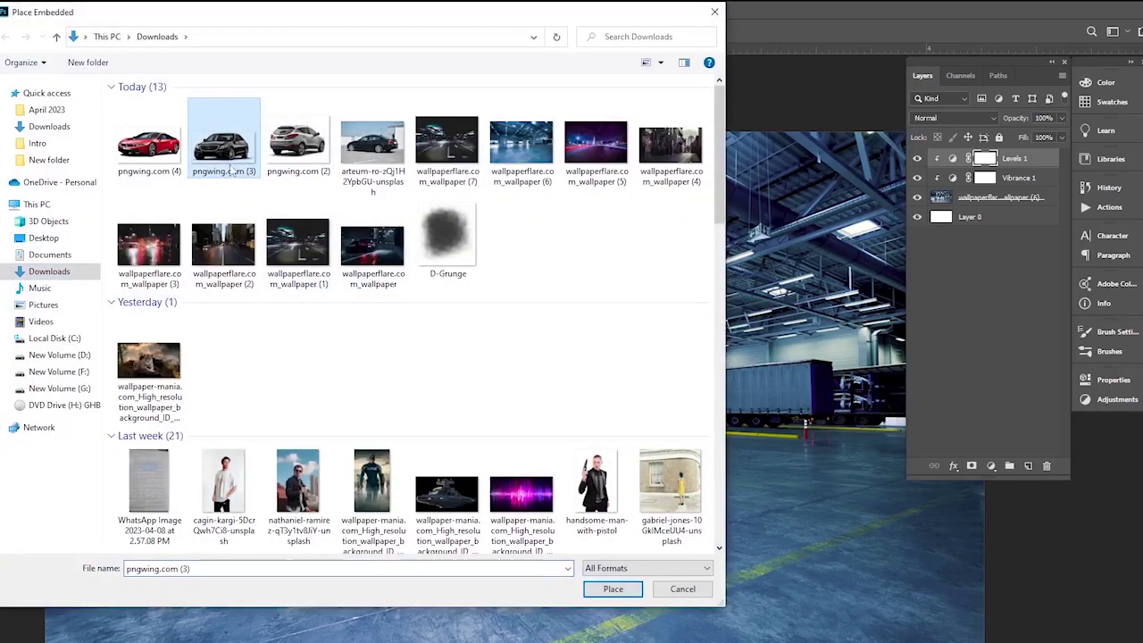
pyautogui.click(613, 588)
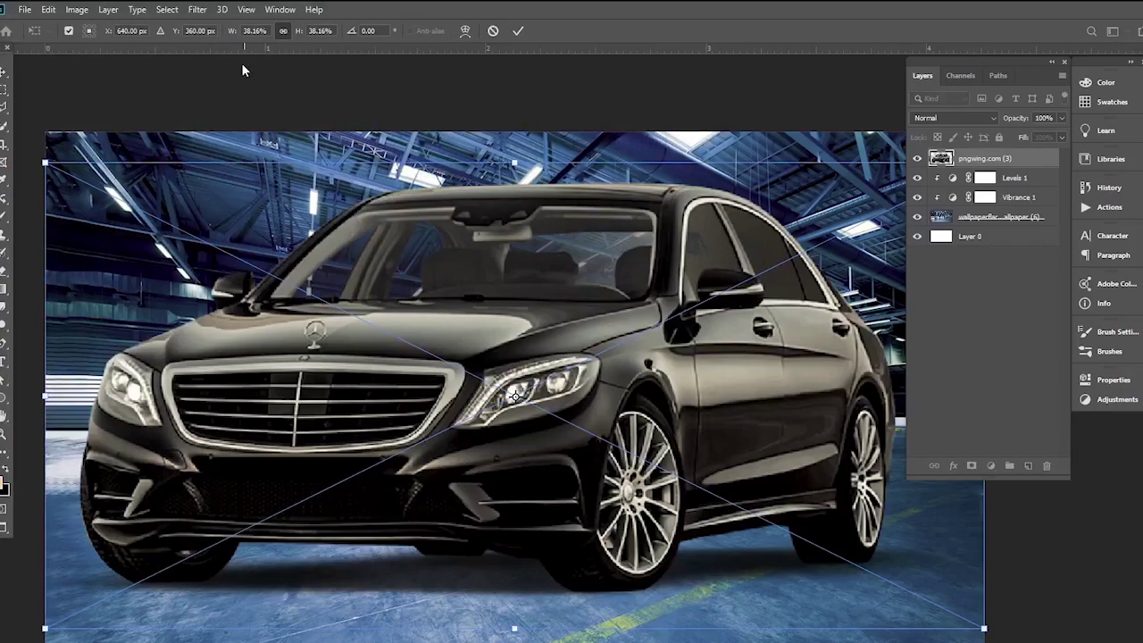
# - Scale the car to about 23% and set it down on the warehouse floor
pyautogui.moveTo(232, 34); pyautogui.dragTo(192, 34)
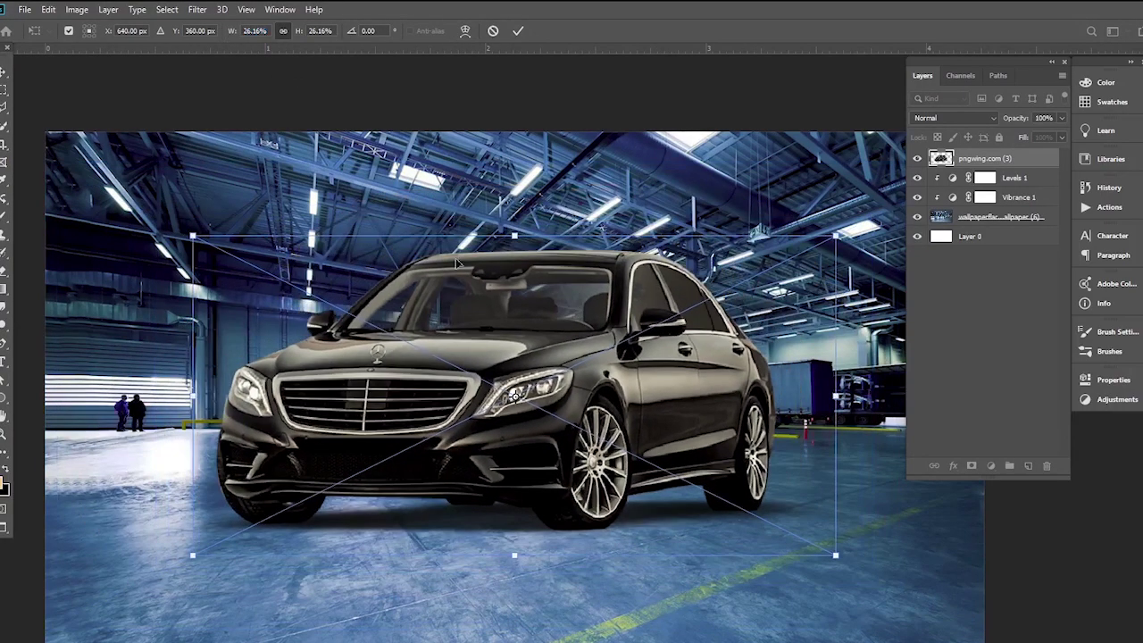
pyautogui.moveTo(530, 337); pyautogui.dragTo(519, 369)
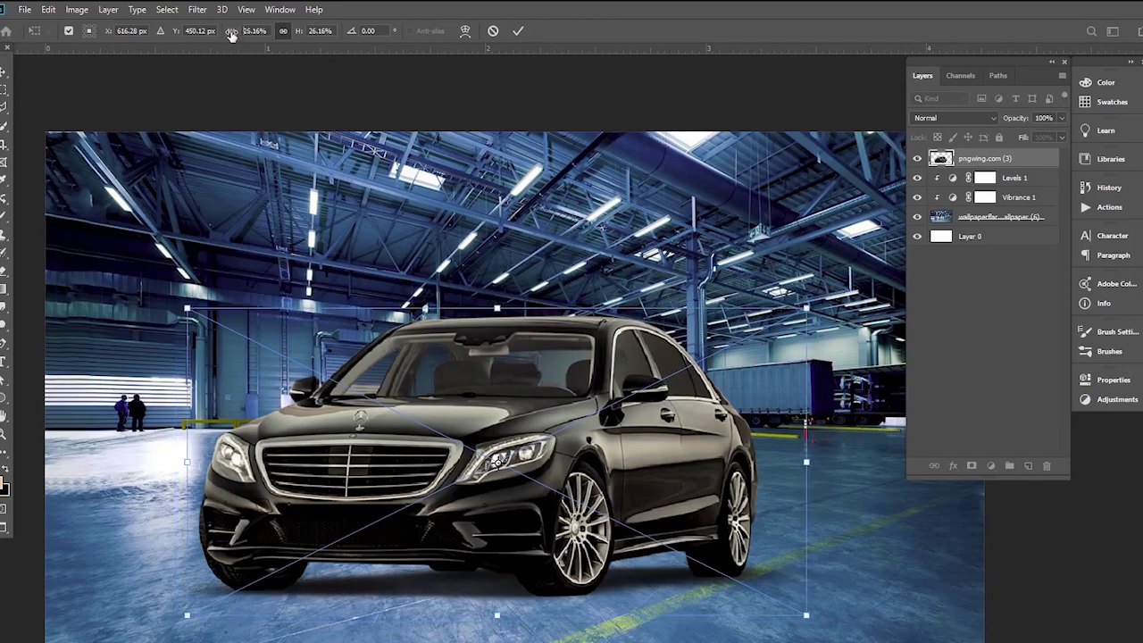
pyautogui.moveTo(233, 34); pyautogui.dragTo(222, 34)
pyautogui.moveTo(569, 407); pyautogui.dragTo(576, 400)
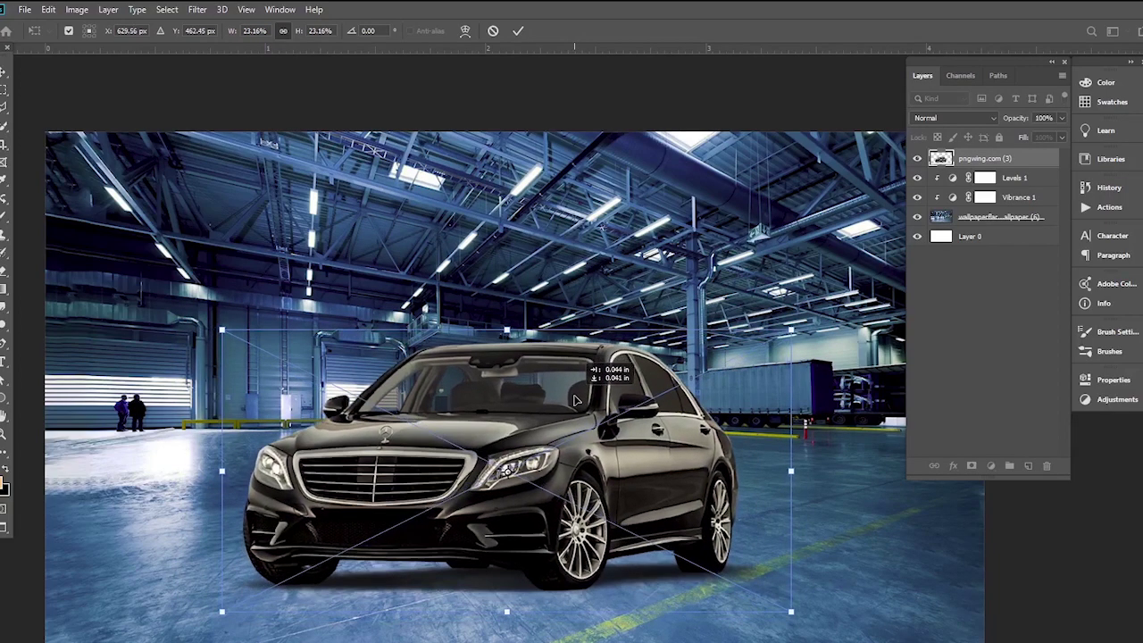
pyautogui.moveTo(576, 400); pyautogui.dragTo(576, 403)
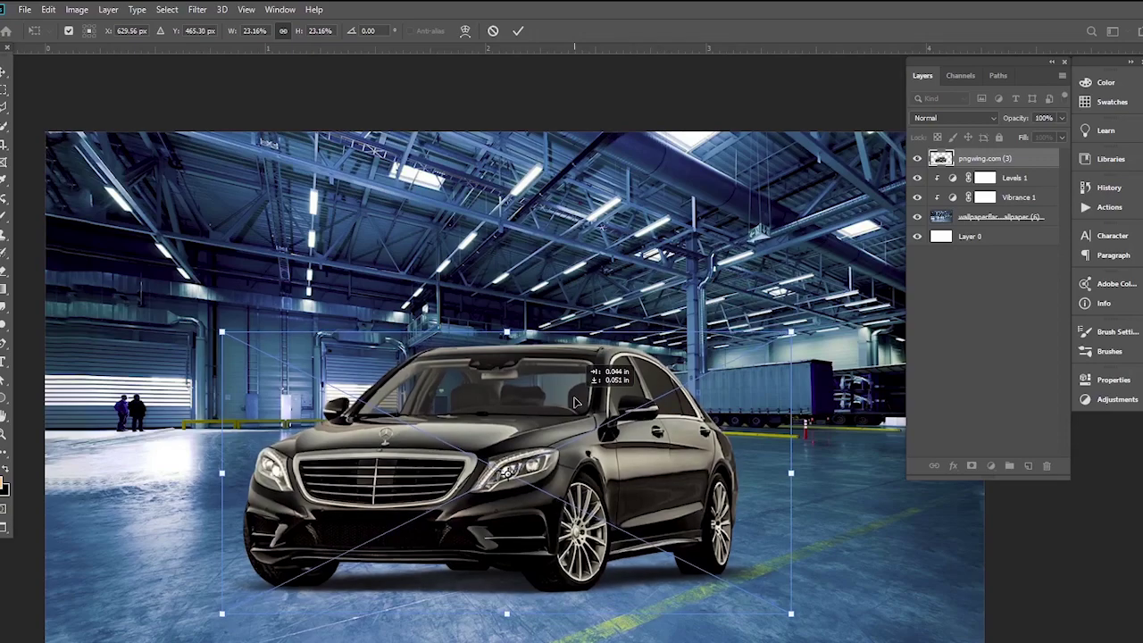
pyautogui.press('Return')
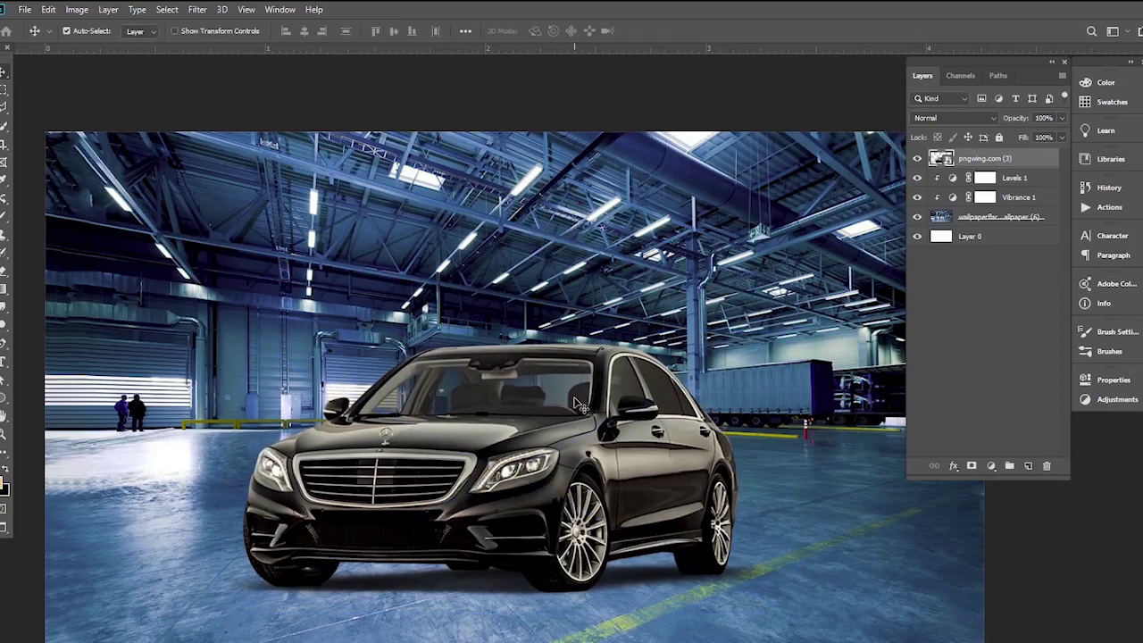
pyautogui.scroll(-1, 539, 425)
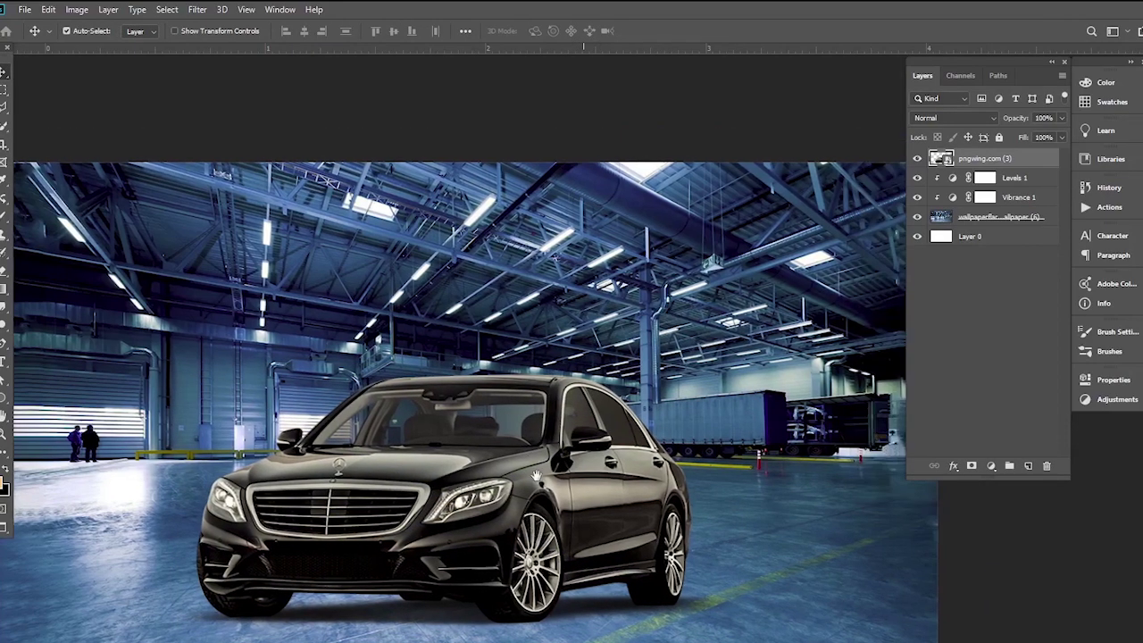
pyautogui.scroll(-2, 539, 425)
pyautogui.scroll(1, 536, 427)
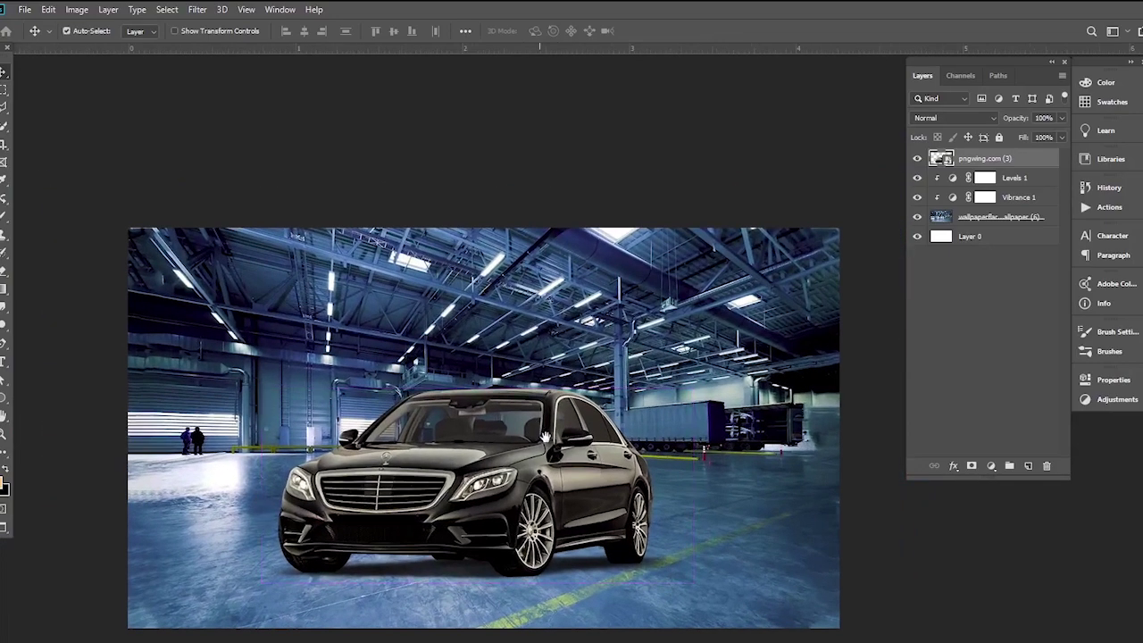
pyautogui.scroll(1, 504, 433)
pyautogui.scroll(1, 504, 433)
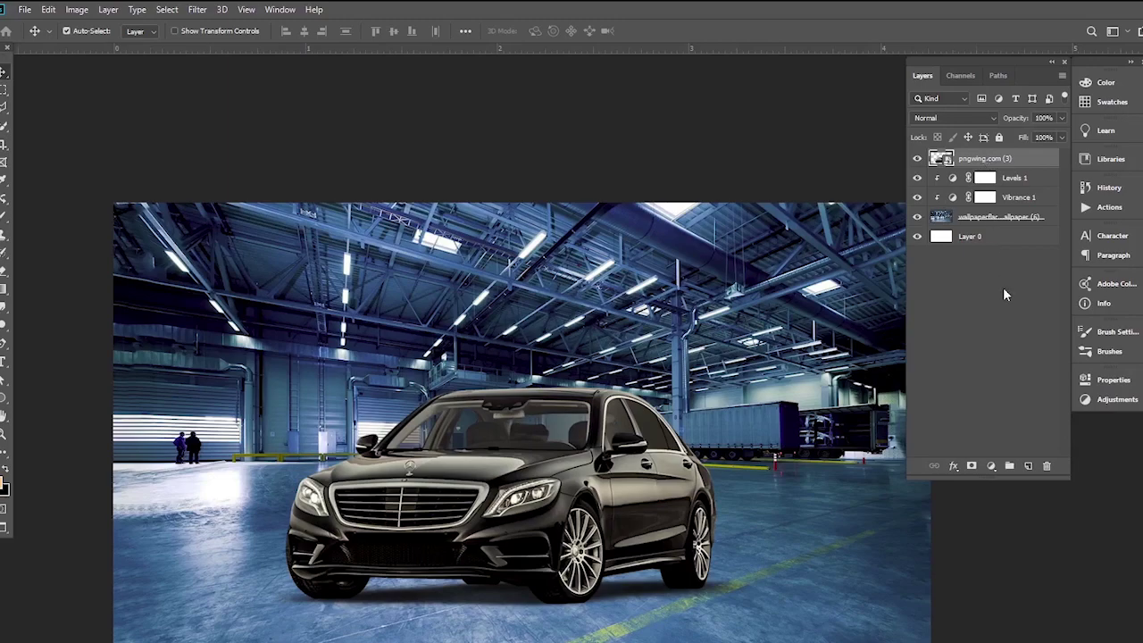
# - Add a 808080 Solid Color fill layer set to Color blend mode
pyautogui.click(991, 466)
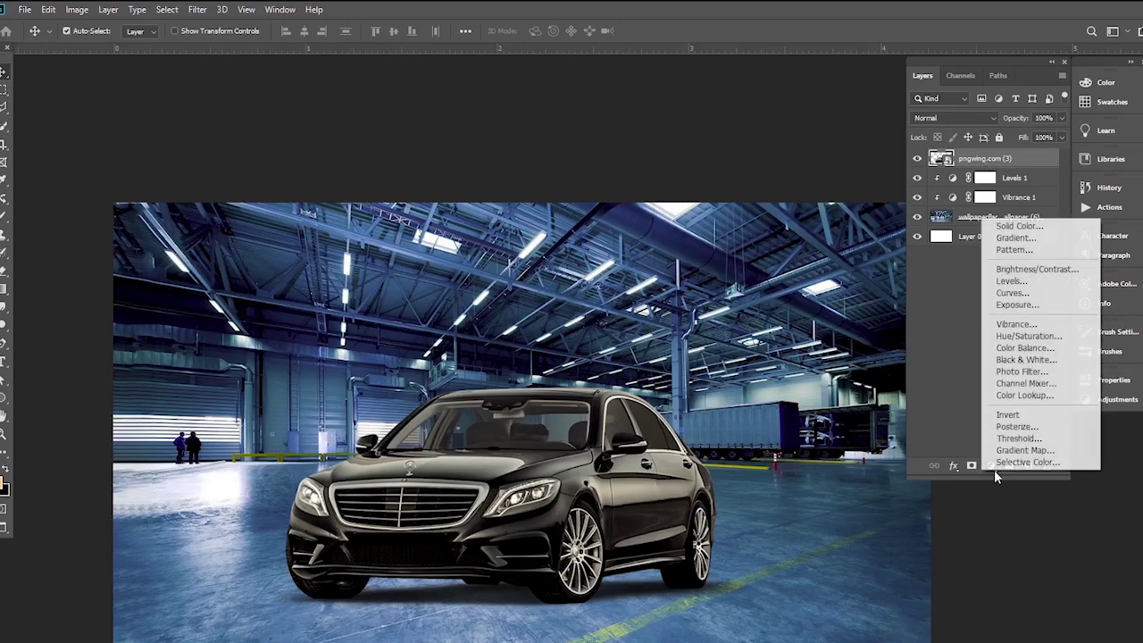
pyautogui.click(1019, 225)
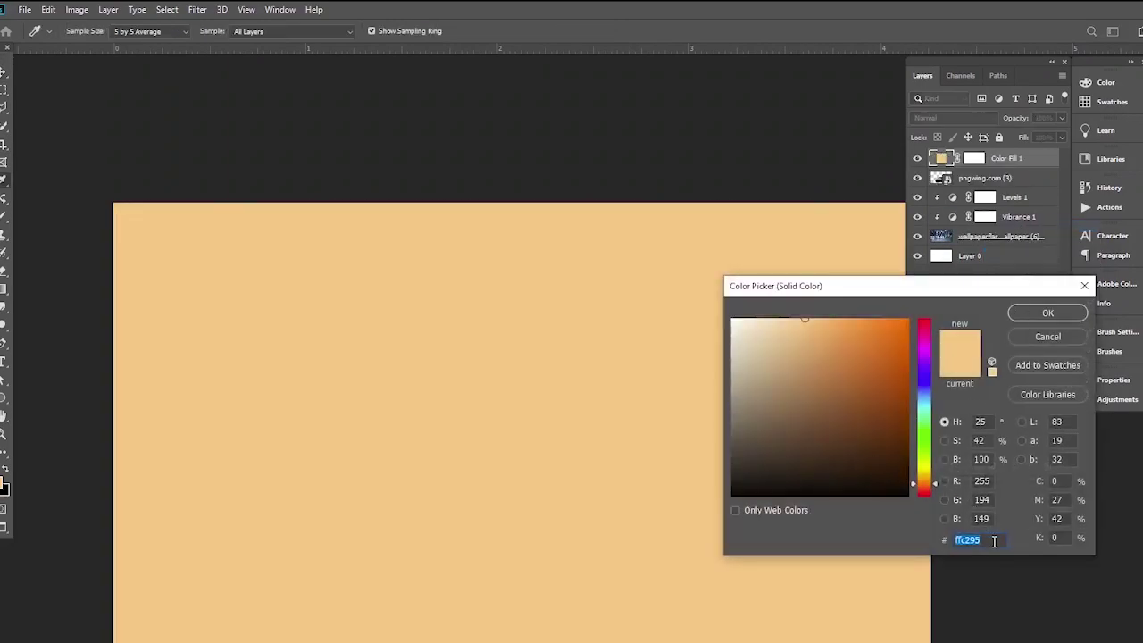
pyautogui.write('80808')
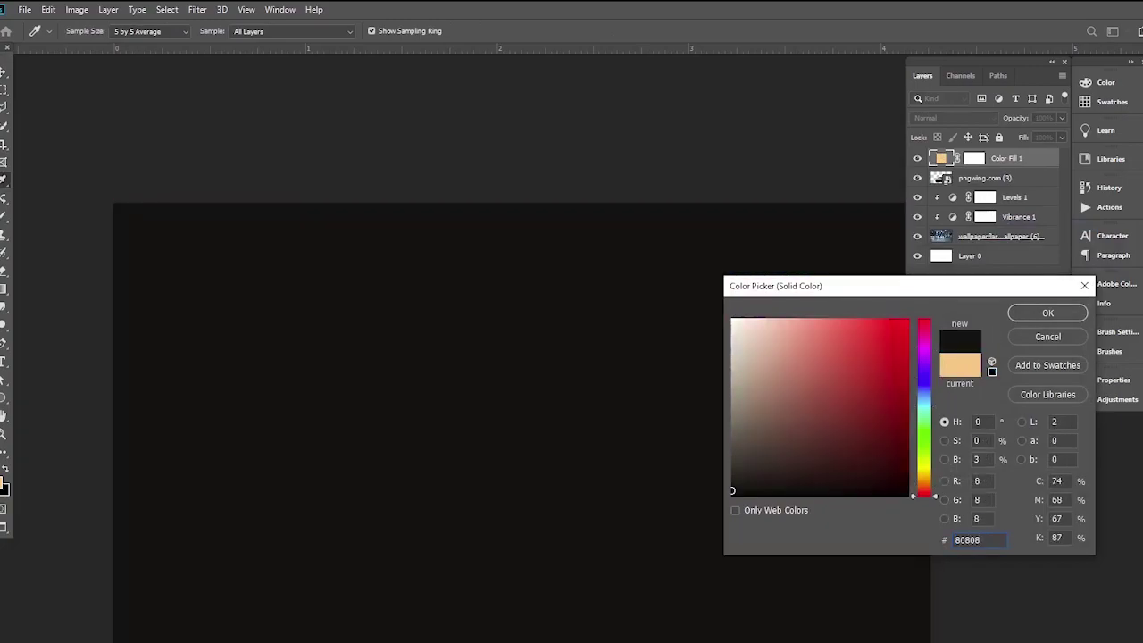
pyautogui.write('0')
pyautogui.press('Return')
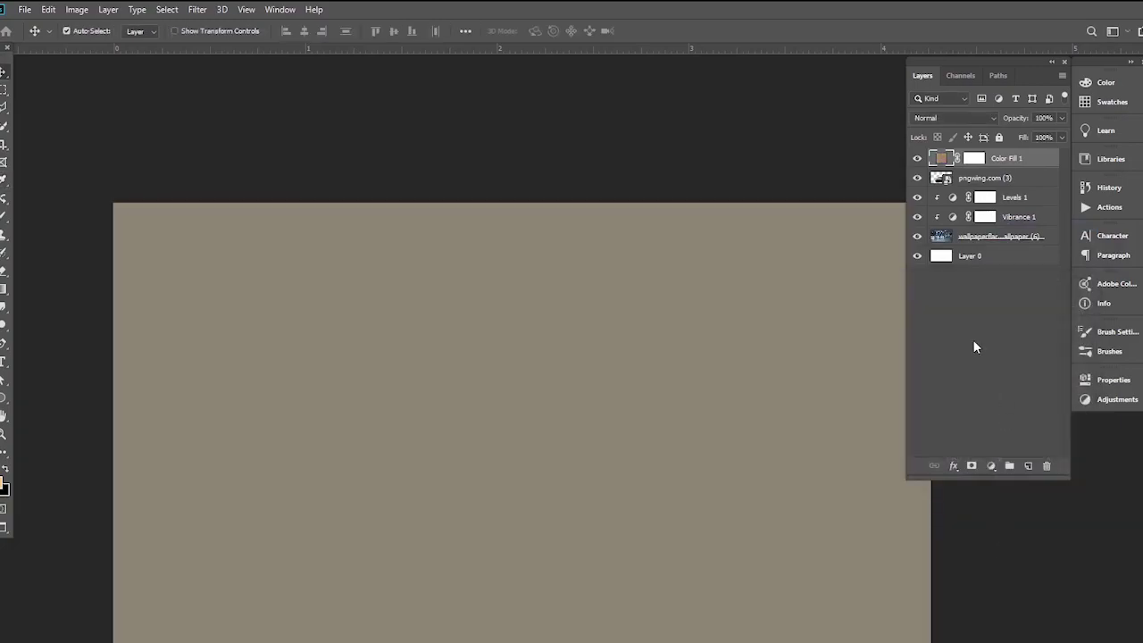
pyautogui.click(986, 119)
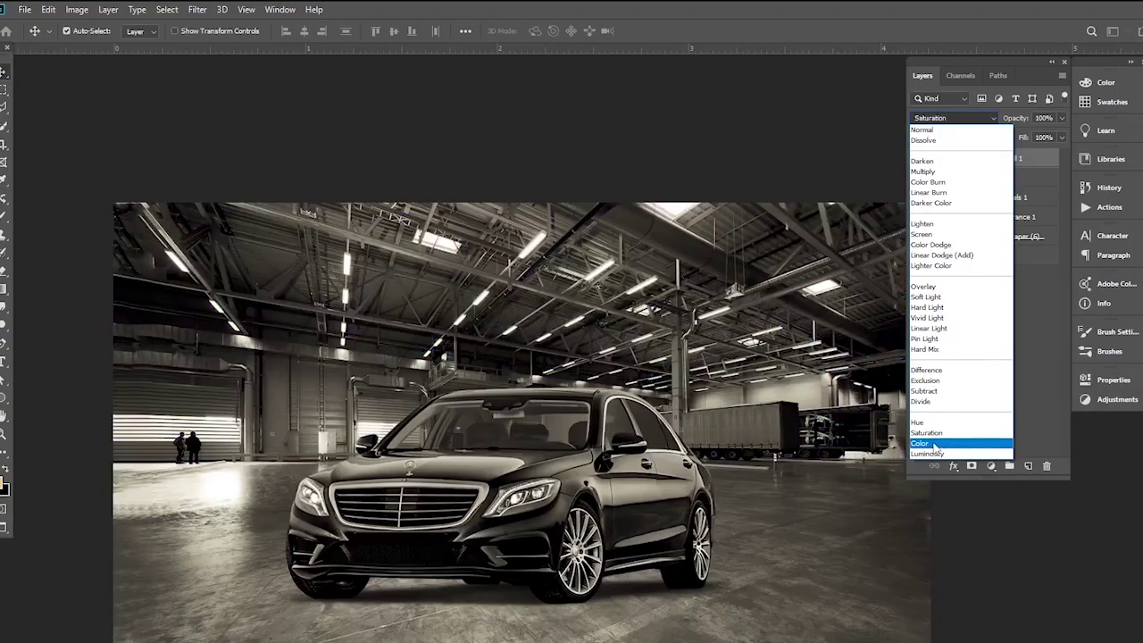
pyautogui.click(933, 444)
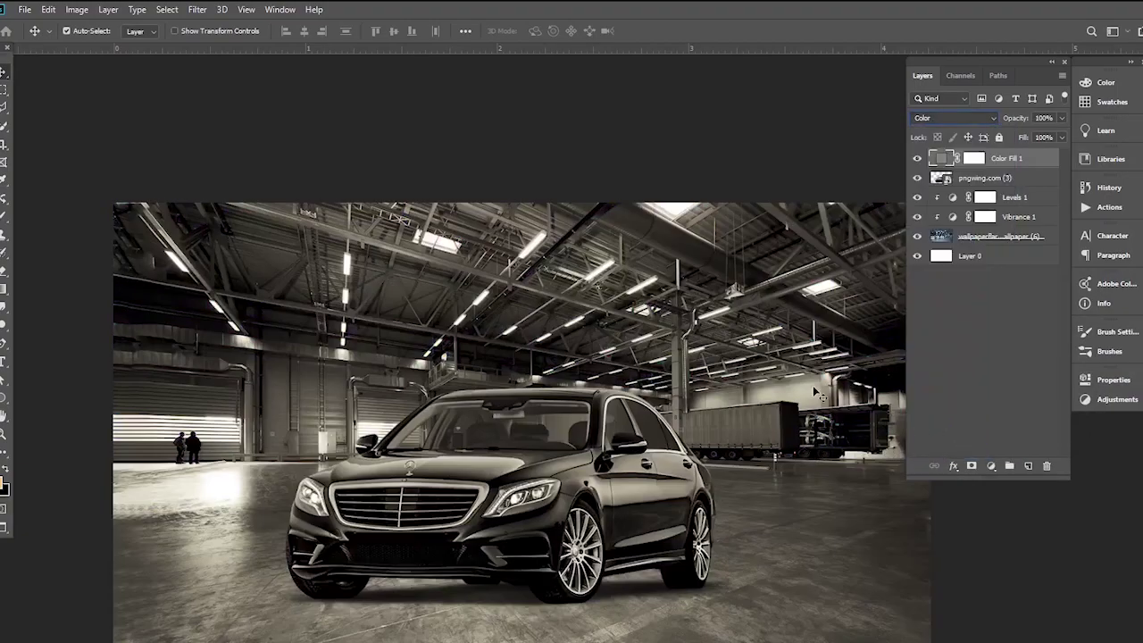
# - Select the car layer pngwing.com (3)
pyautogui.click(996, 182)
pyautogui.scroll(1, 588, 451)
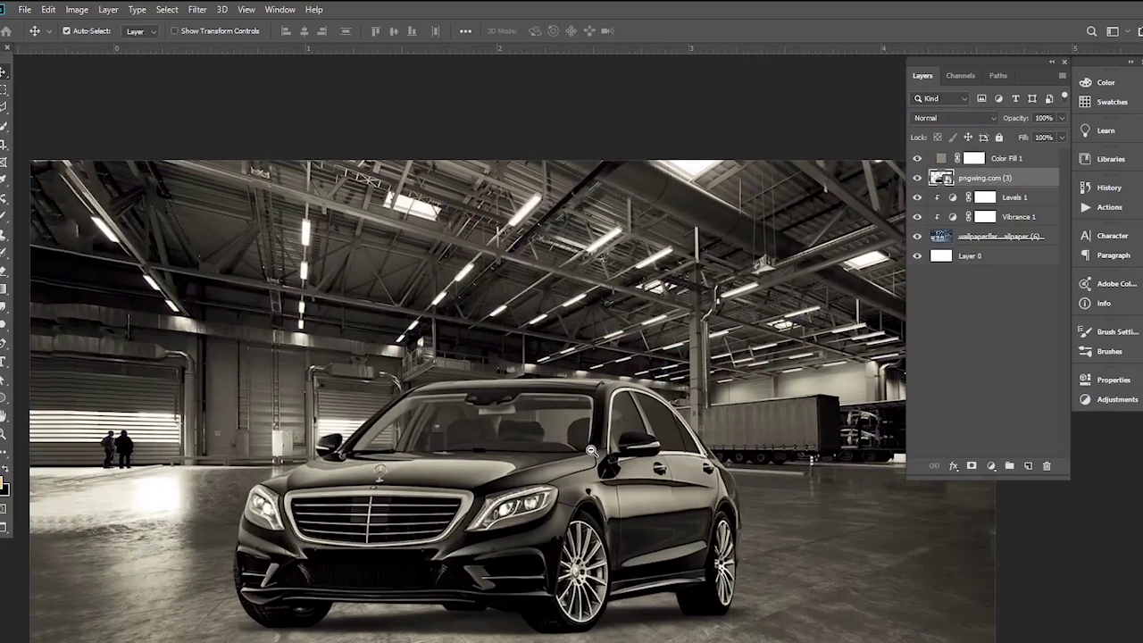
pyautogui.scroll(1, 588, 451)
pyautogui.scroll(-1, 588, 451)
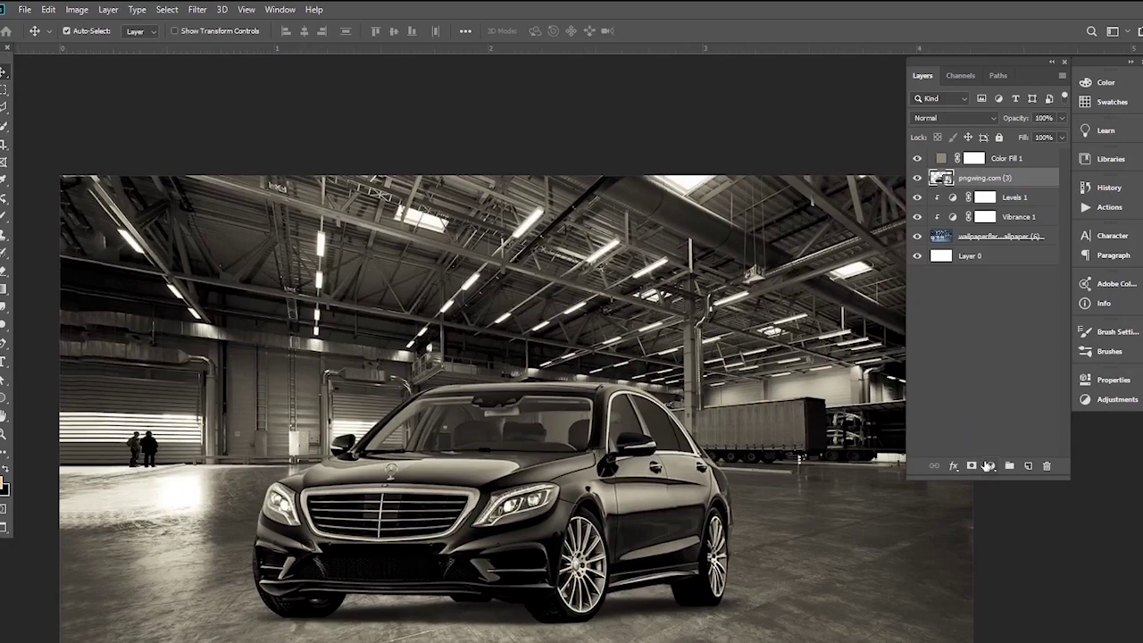
pyautogui.click(991, 466)
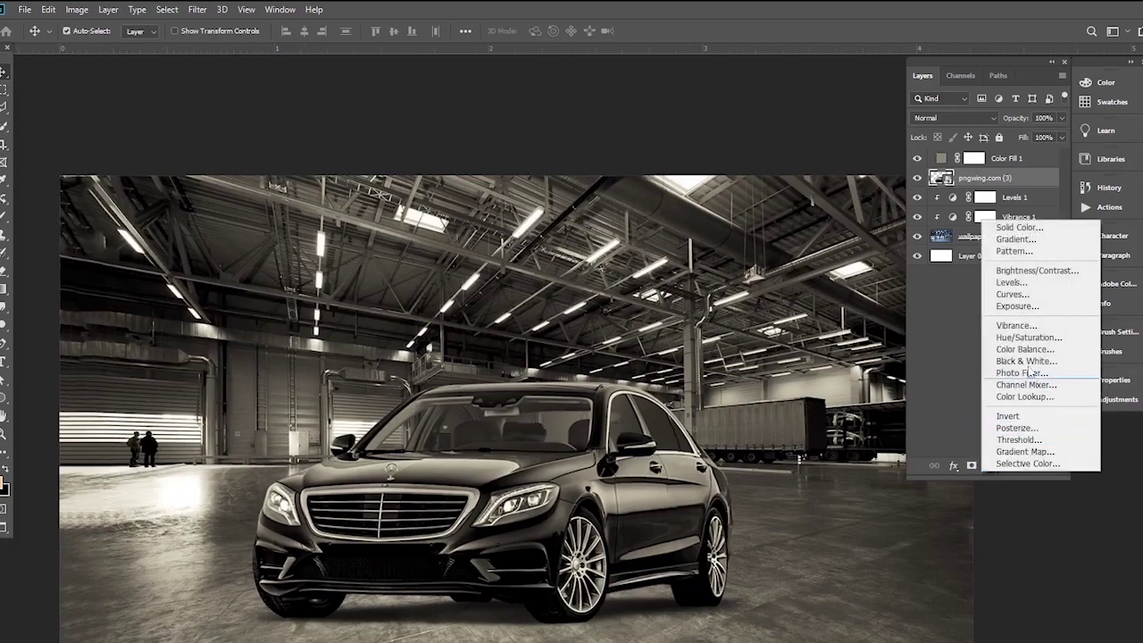
# - Add a Levels 2 adjustment clipped to the car and tune its output black level
pyautogui.click(1023, 284)
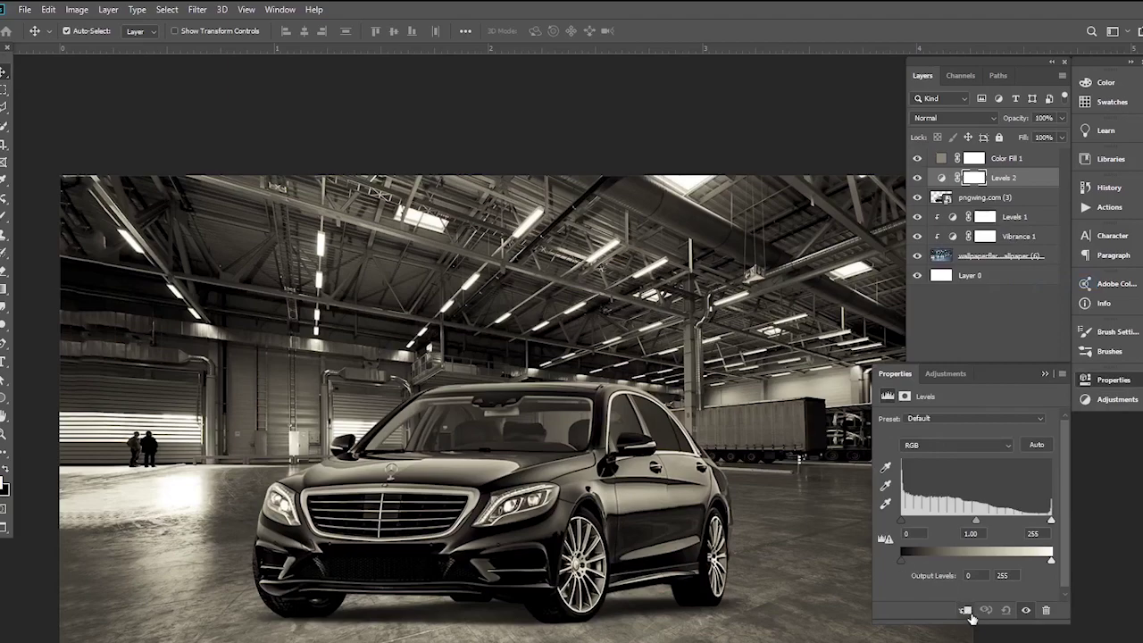
pyautogui.click(966, 611)
pyautogui.moveTo(902, 560)
pyautogui.mouseDown()
pyautogui.moveTo(920, 568)
pyautogui.moveTo(885, 561)
pyautogui.moveTo(910, 561)
pyautogui.mouseUp()
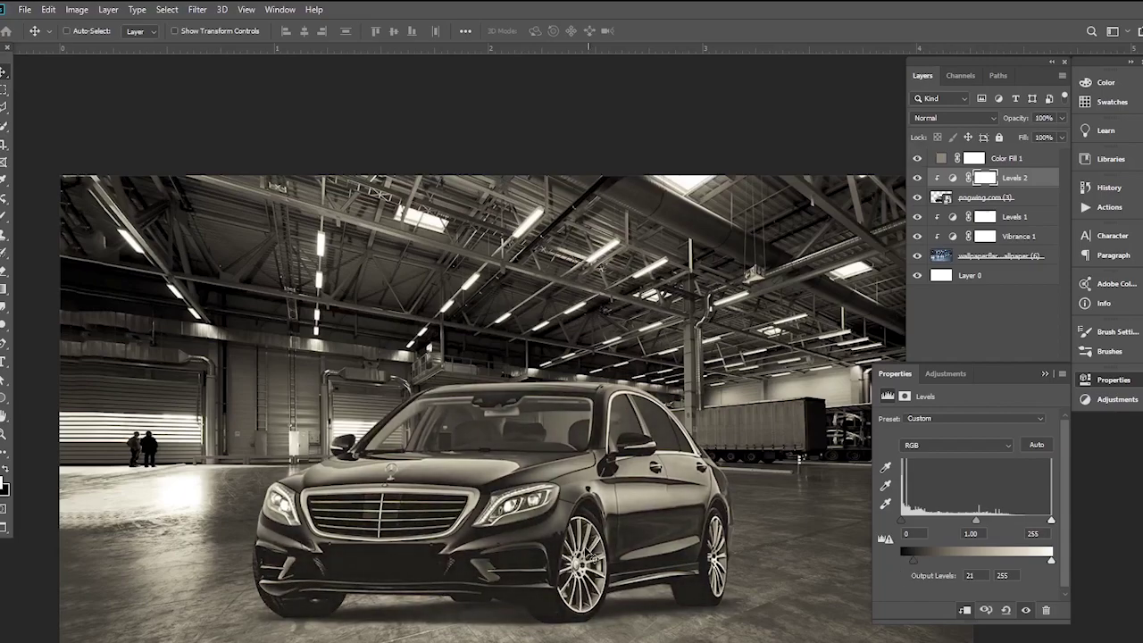
pyautogui.scroll(-1, 587, 545)
pyautogui.scroll(-1, 587, 527)
pyautogui.scroll(-1, 586, 508)
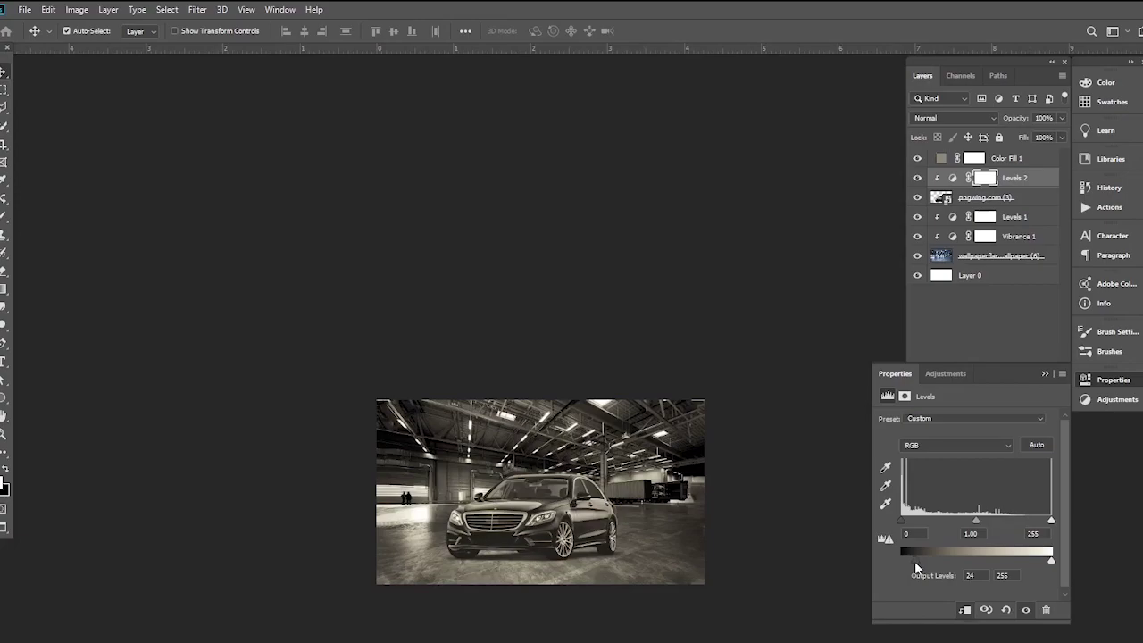
pyautogui.moveTo(914, 560); pyautogui.dragTo(907, 561)
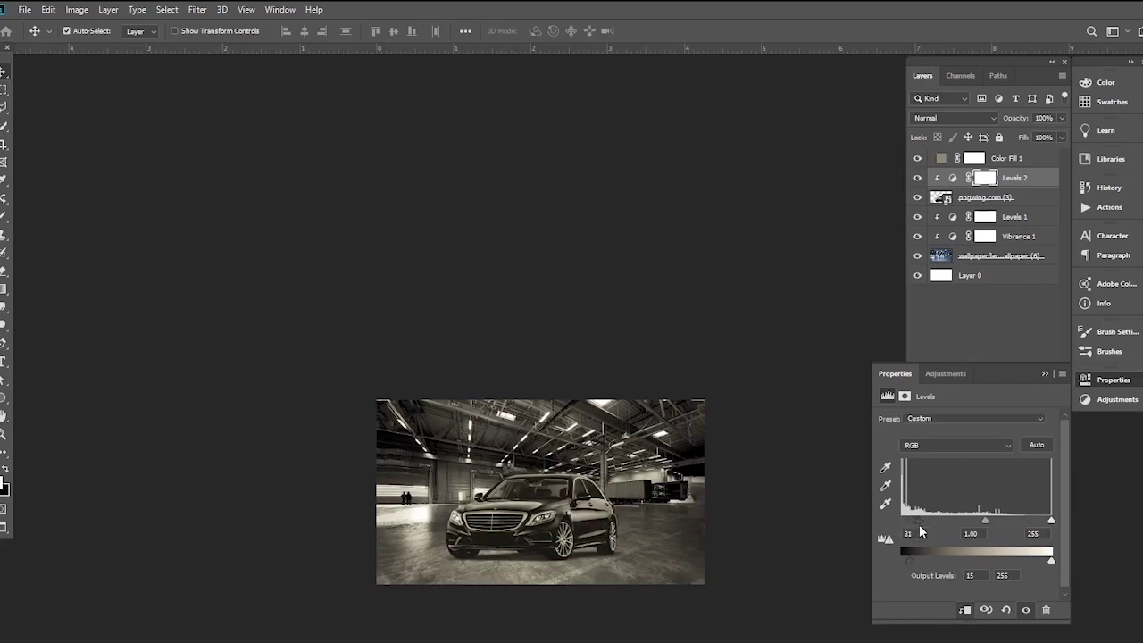
# - Set Levels 2 midtones to 0.95, toggle it to compare, and zoom in on the car
pyautogui.moveTo(902, 519); pyautogui.dragTo(902, 519)
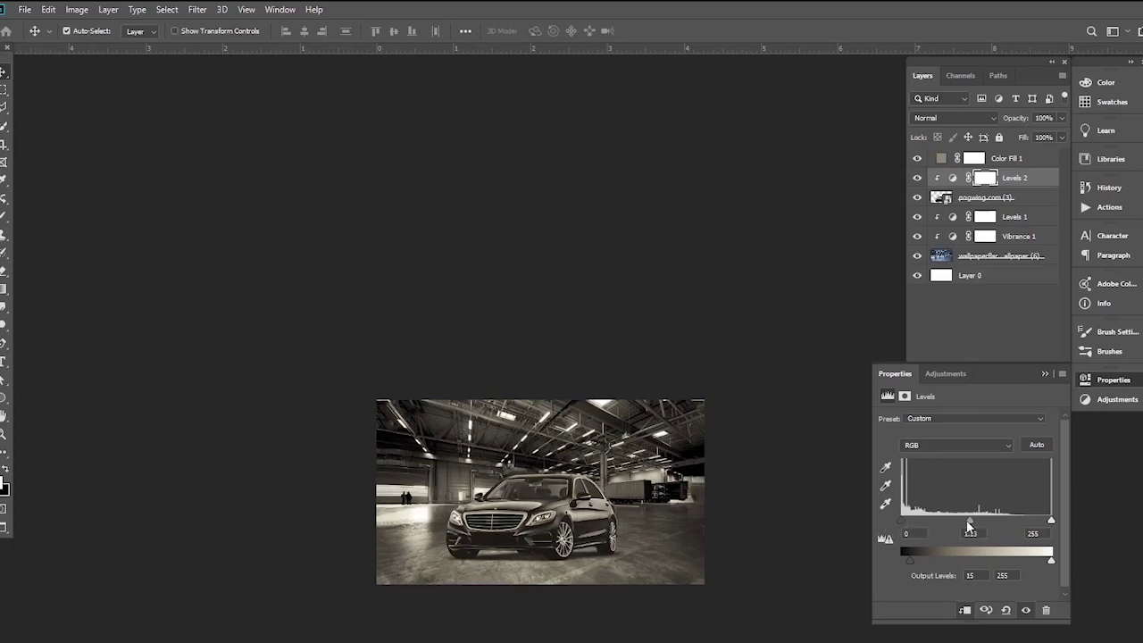
pyautogui.moveTo(976, 519); pyautogui.dragTo(979, 524)
pyautogui.click(902, 520)
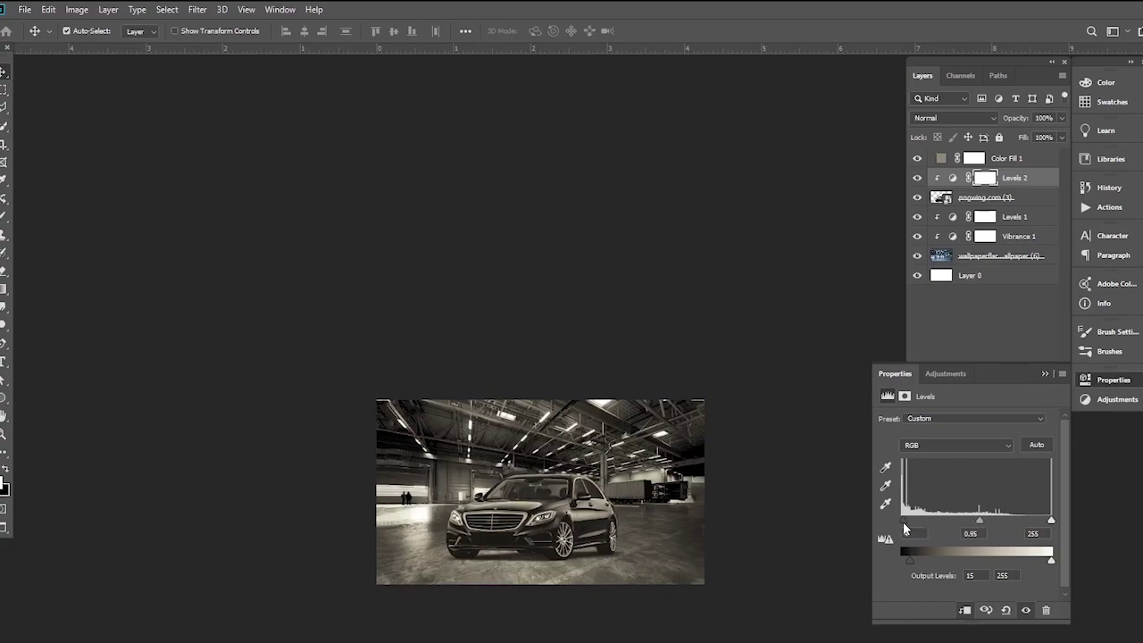
pyautogui.click(1045, 373)
pyautogui.click(916, 178)
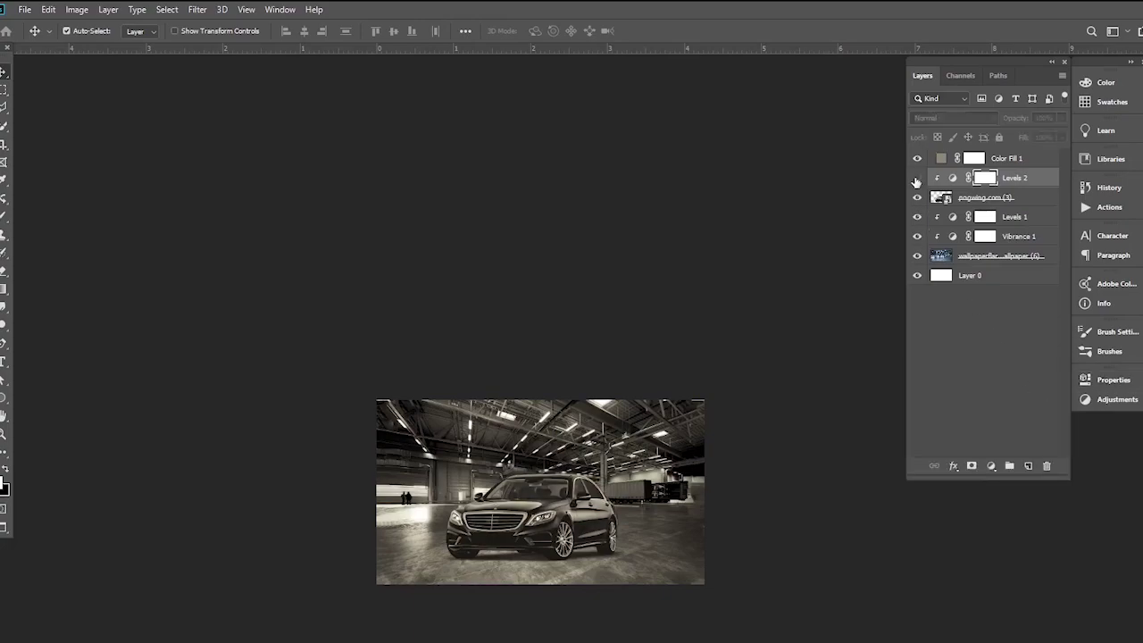
pyautogui.click(545, 482)
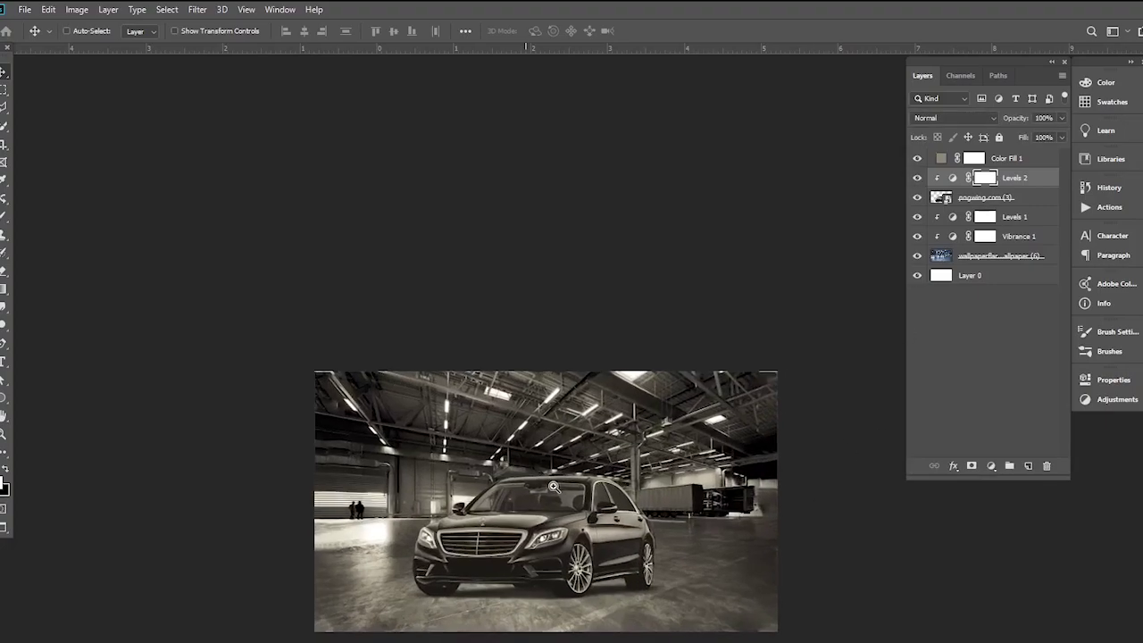
pyautogui.click(527, 451)
pyautogui.click(519, 430)
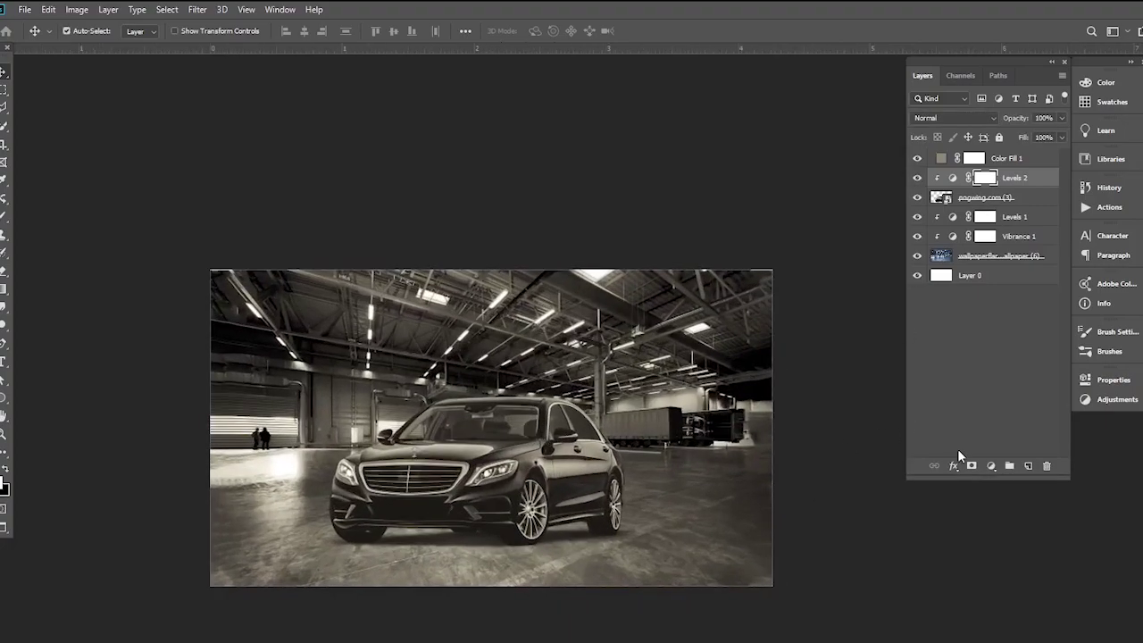
# - Add a Curves 1 layer clipped to the car, lowering the highlight endpoint and lifting shadows
pyautogui.click(990, 466)
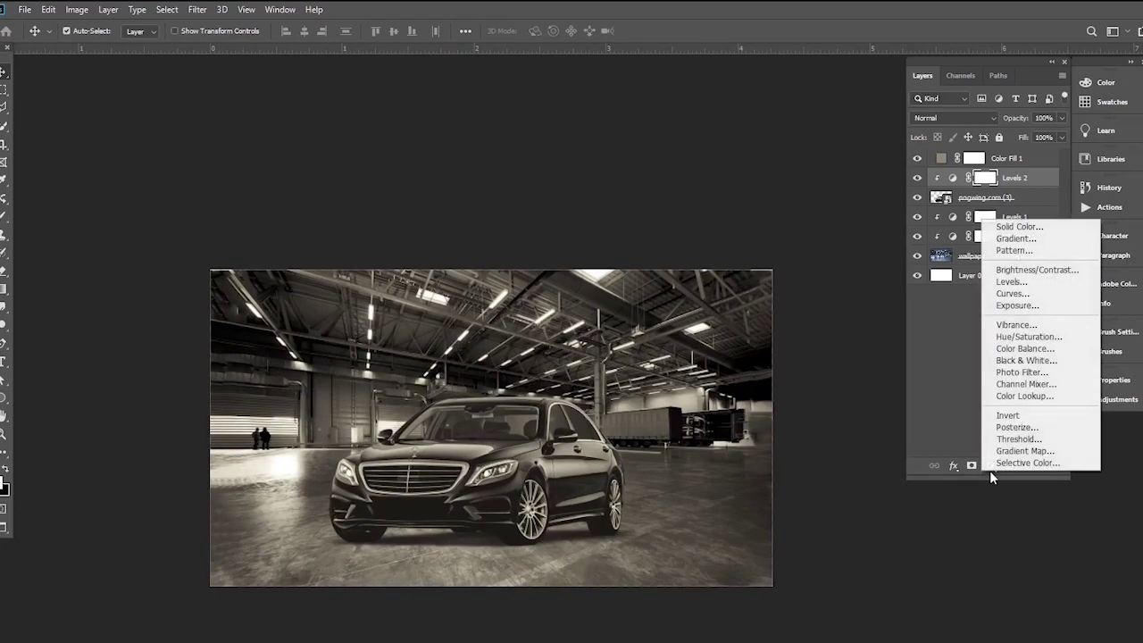
pyautogui.click(1012, 294)
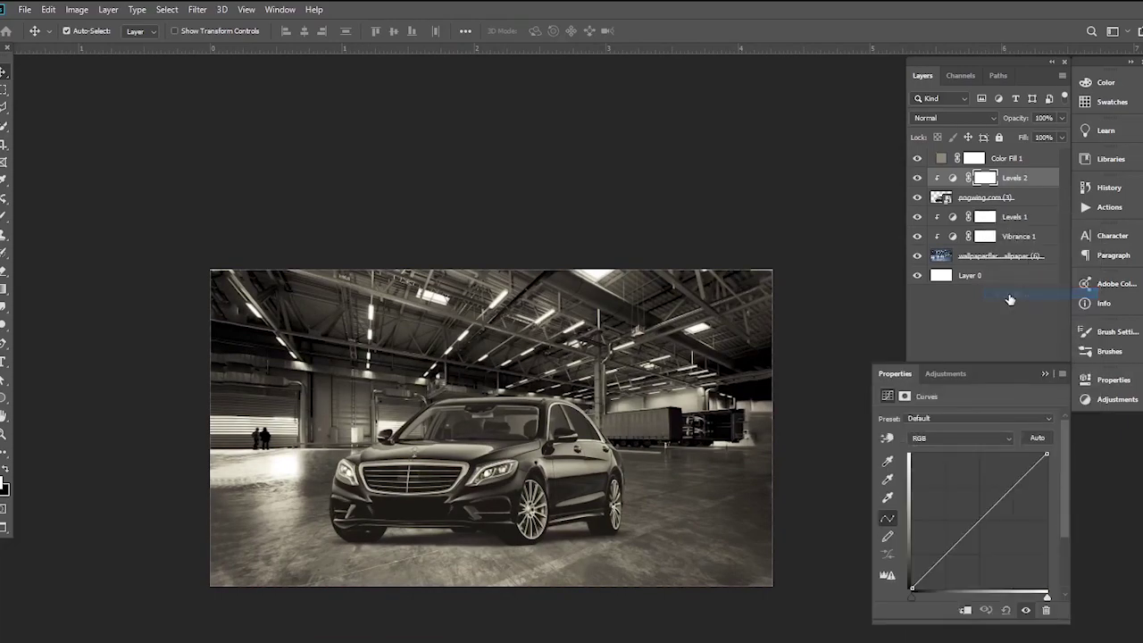
pyautogui.click(966, 610)
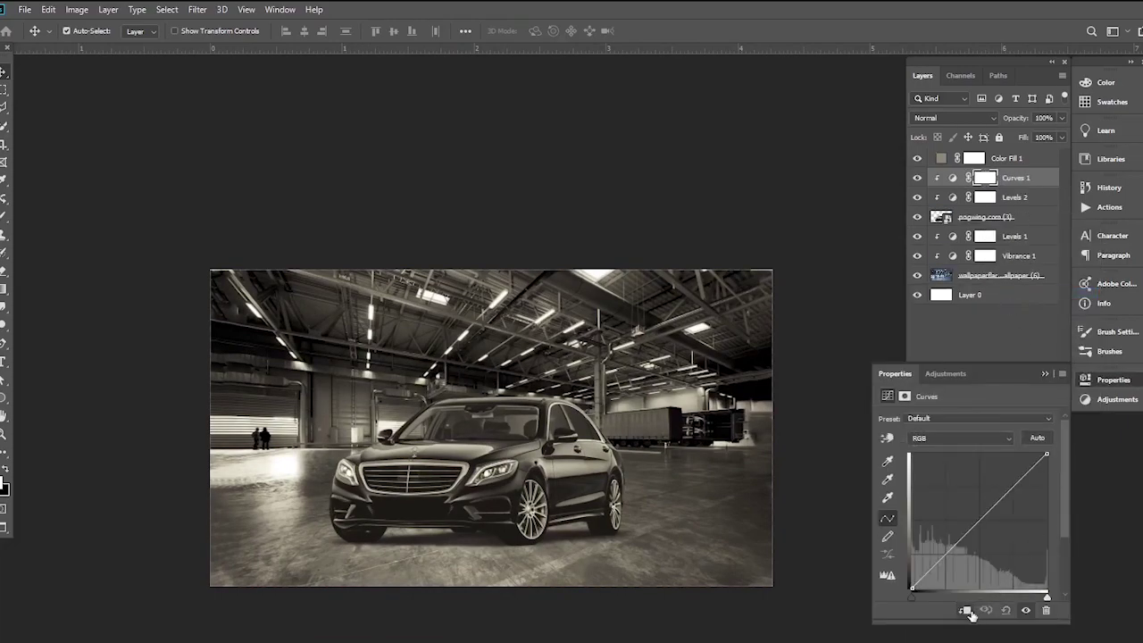
pyautogui.moveTo(1046, 454)
pyautogui.mouseDown()
pyautogui.moveTo(1032, 454)
pyautogui.moveTo(1047, 454)
pyautogui.moveTo(1015, 489)
pyautogui.mouseUp()
pyautogui.click(1015, 490)
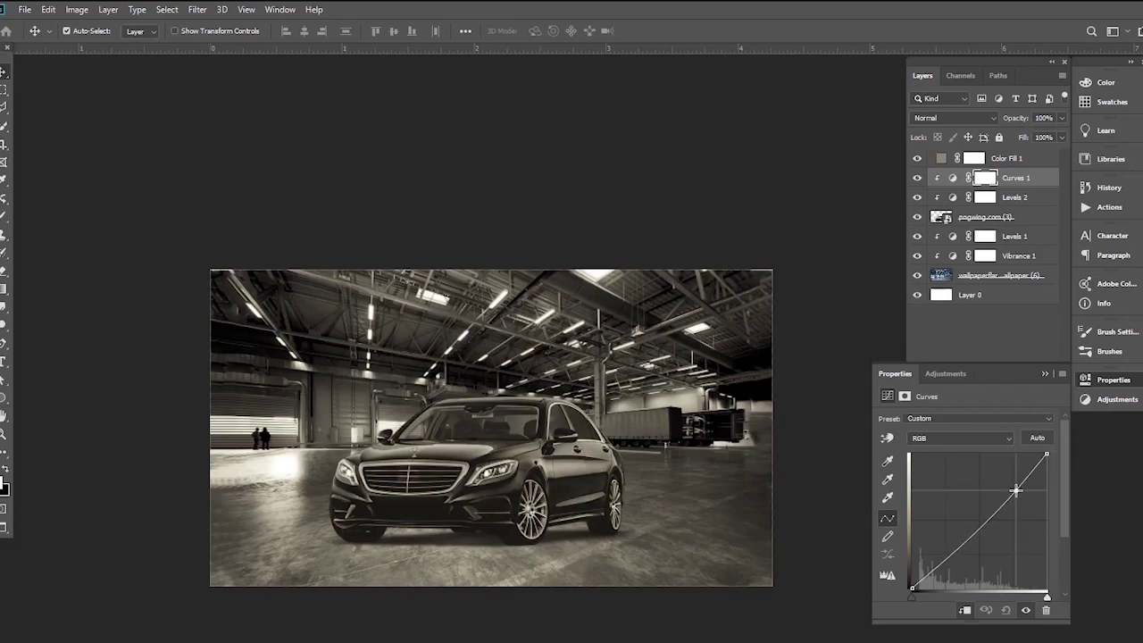
pyautogui.moveTo(1015, 489); pyautogui.dragTo(1017, 489)
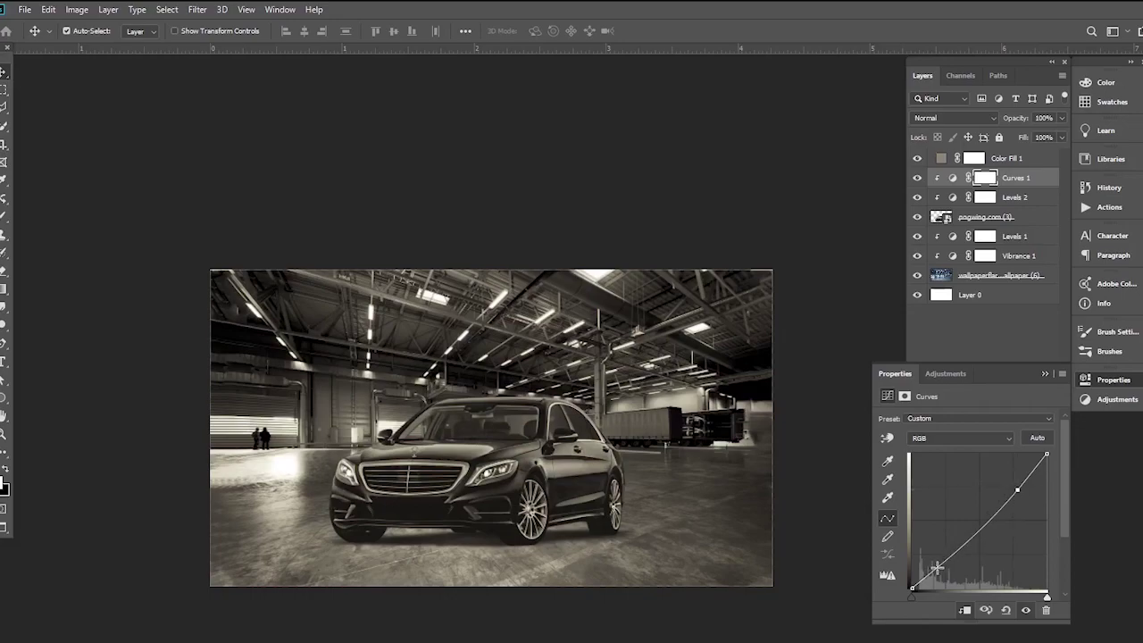
pyautogui.moveTo(933, 568); pyautogui.dragTo(931, 564)
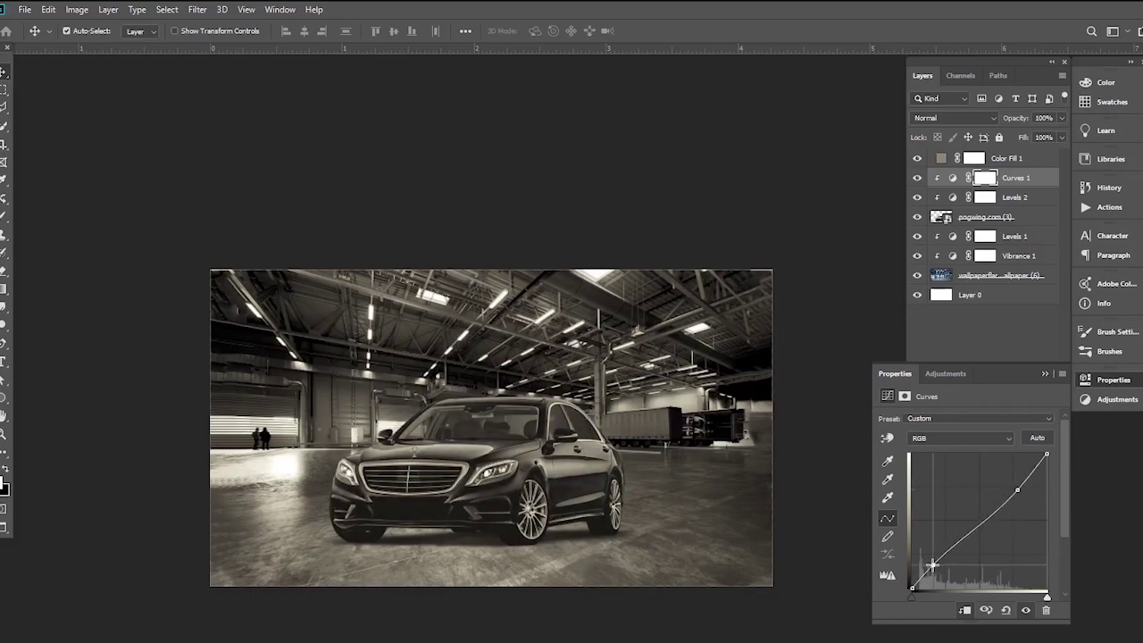
pyautogui.click(1046, 375)
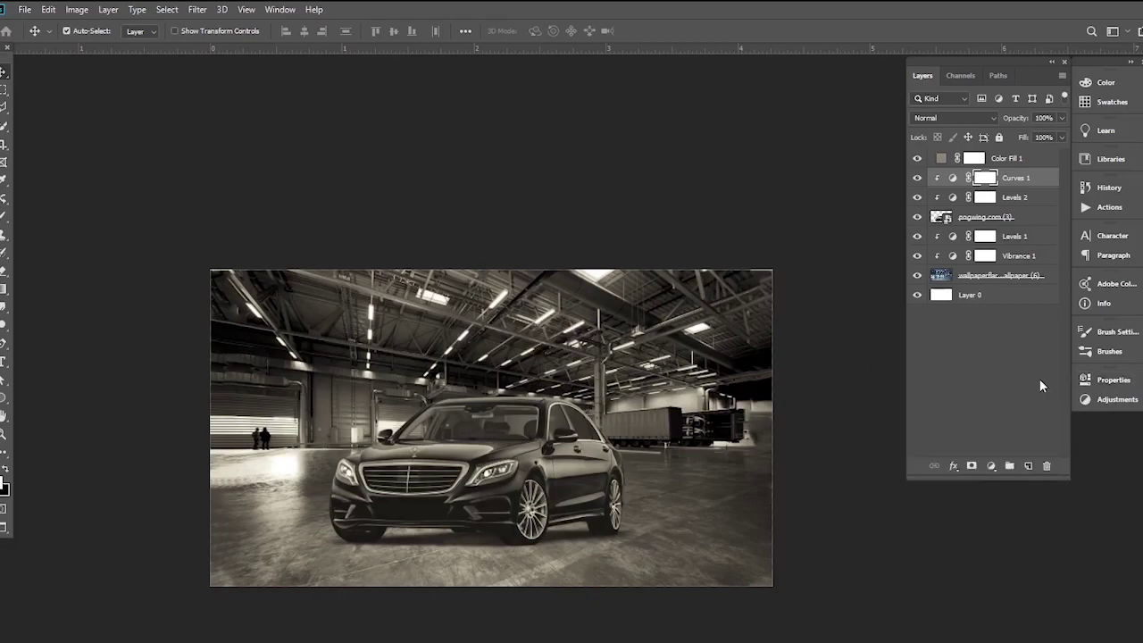
# - Hide Color Fill 1, compare Curves 1 and Levels 2 on and off, then delete Color Fill 1
pyautogui.click(917, 159)
pyautogui.scroll(3, 563, 419)
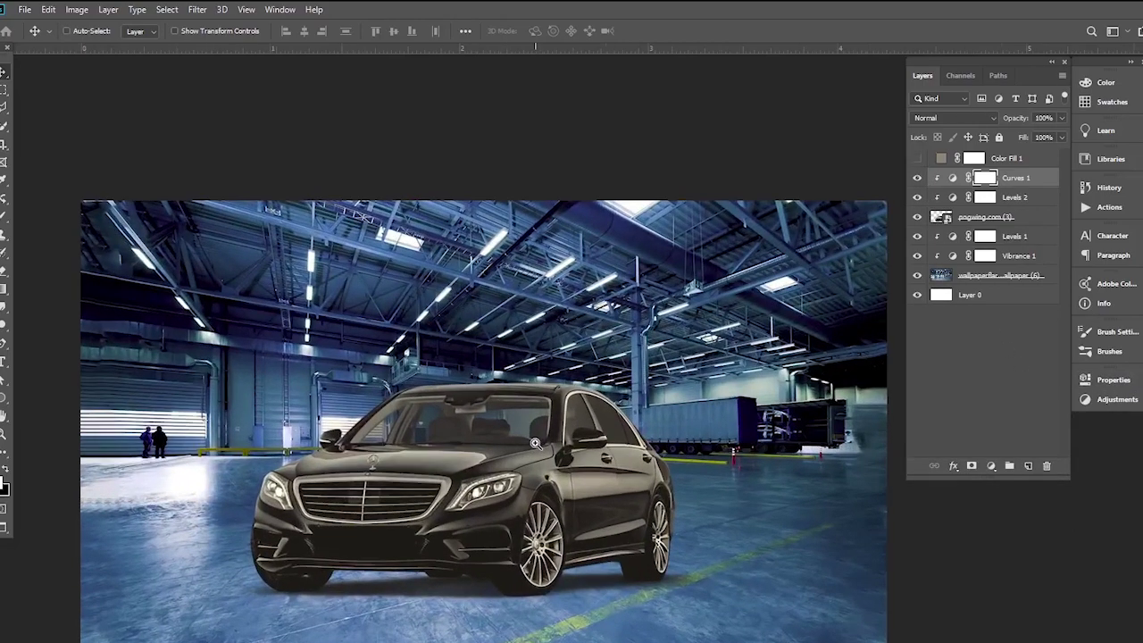
pyautogui.click(917, 177)
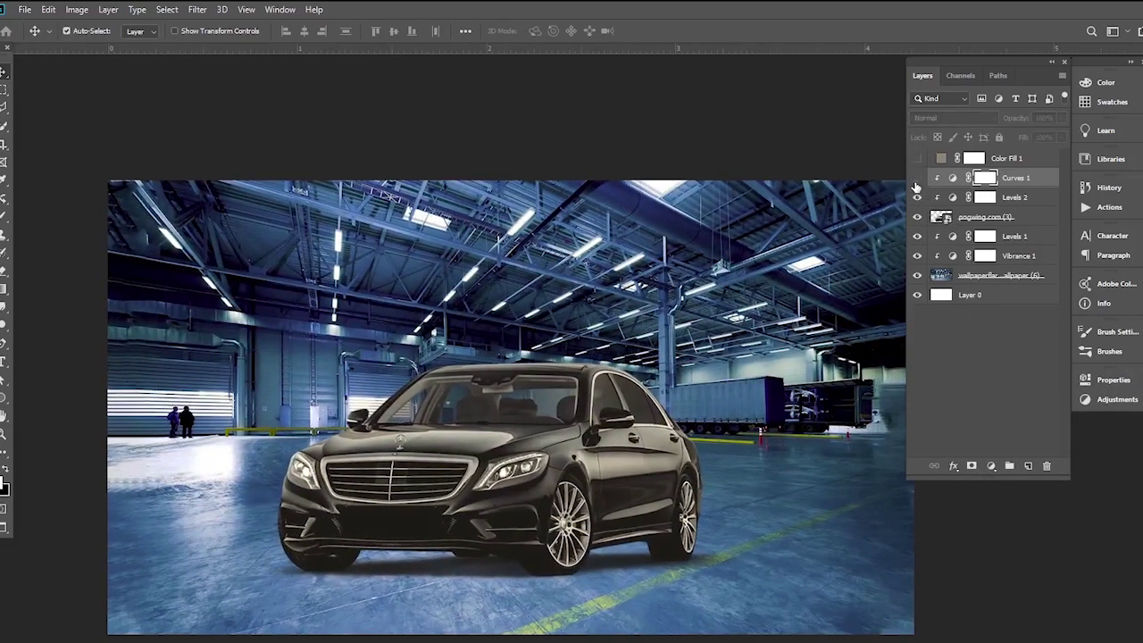
pyautogui.click(917, 197)
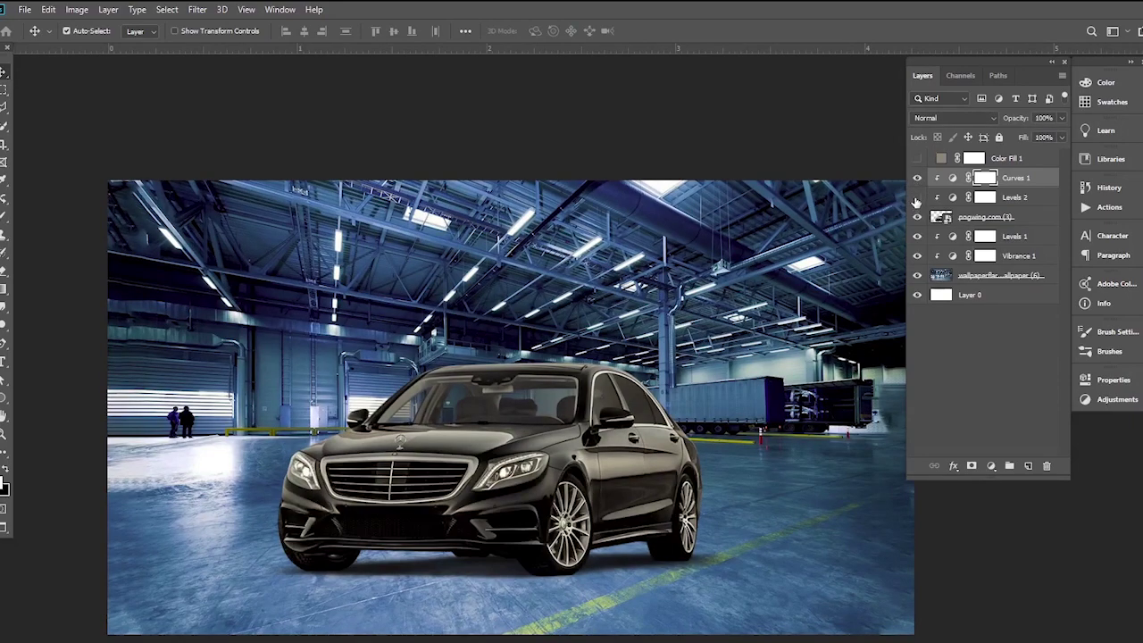
pyautogui.click(916, 199)
pyautogui.click(916, 199)
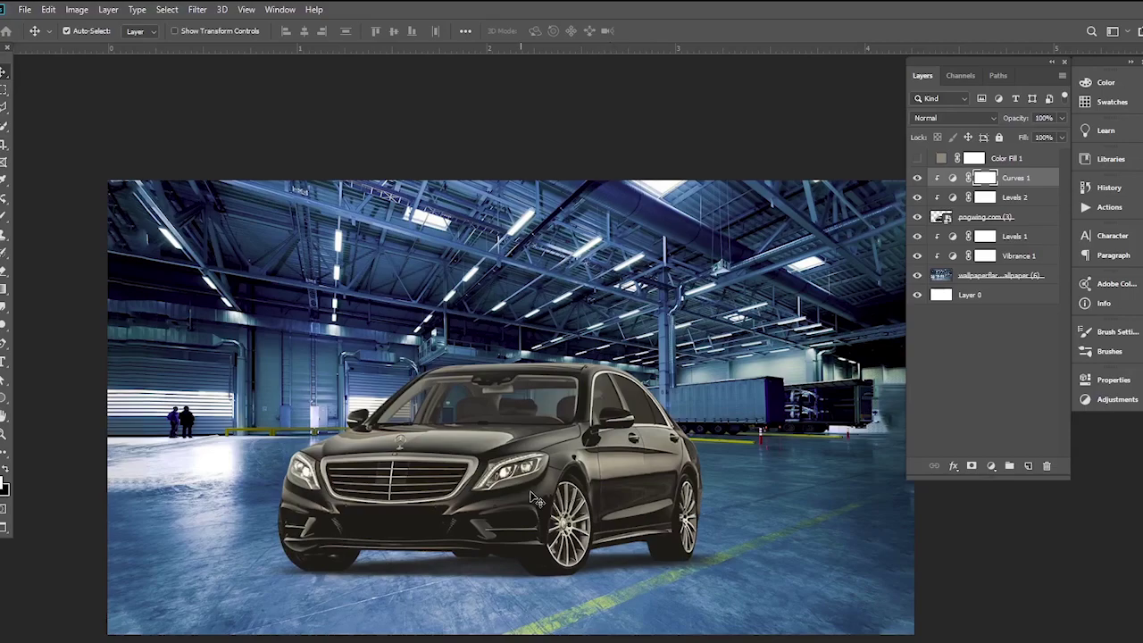
pyautogui.moveTo(1004, 160)
pyautogui.mouseDown()
pyautogui.moveTo(1075, 470)
pyautogui.moveTo(1047, 467)
pyautogui.mouseUp()
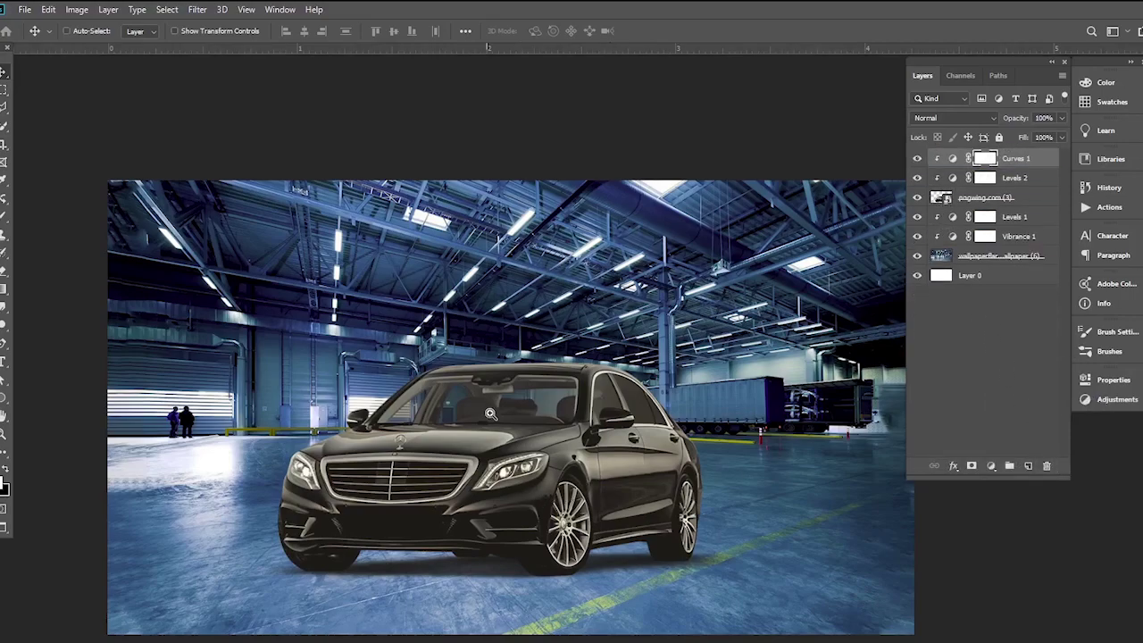
pyautogui.scroll(2, 500, 420)
pyautogui.moveTo(513, 415); pyautogui.dragTo(522, 435)
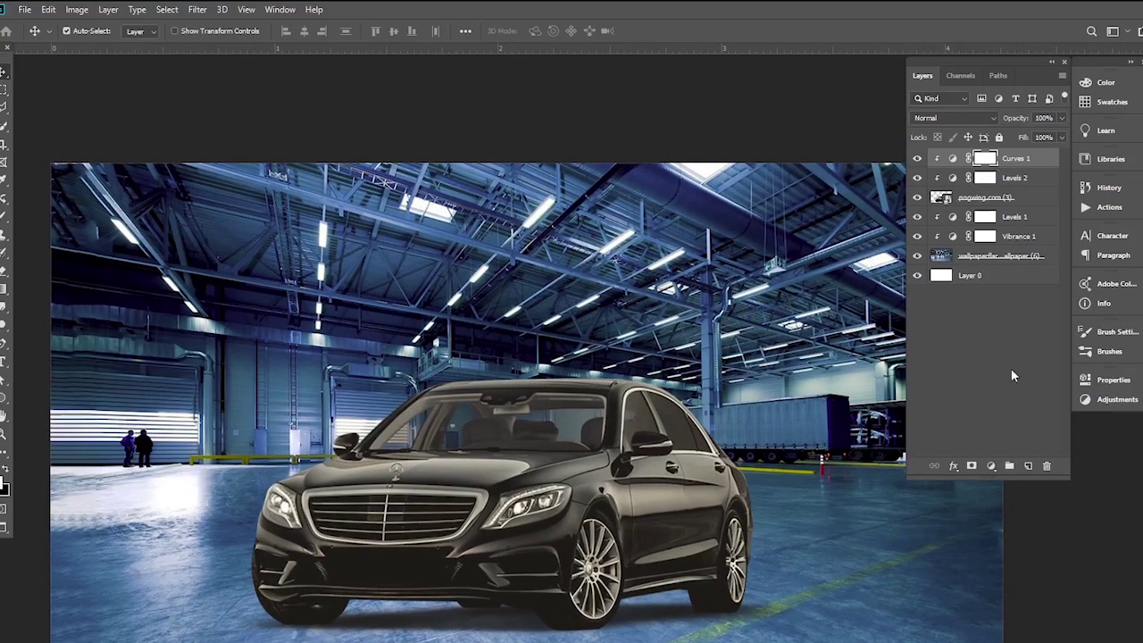
# - Add a mid-grey Solid Color fill in Luminosity blend mode, then select Curves 1
pyautogui.click(994, 467)
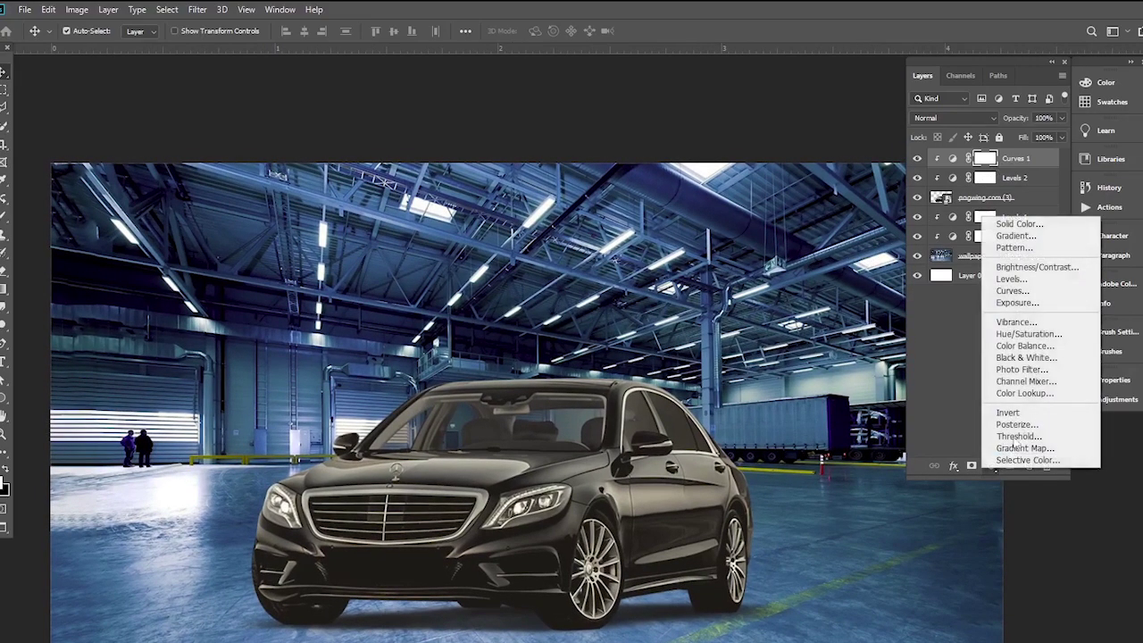
pyautogui.click(1022, 227)
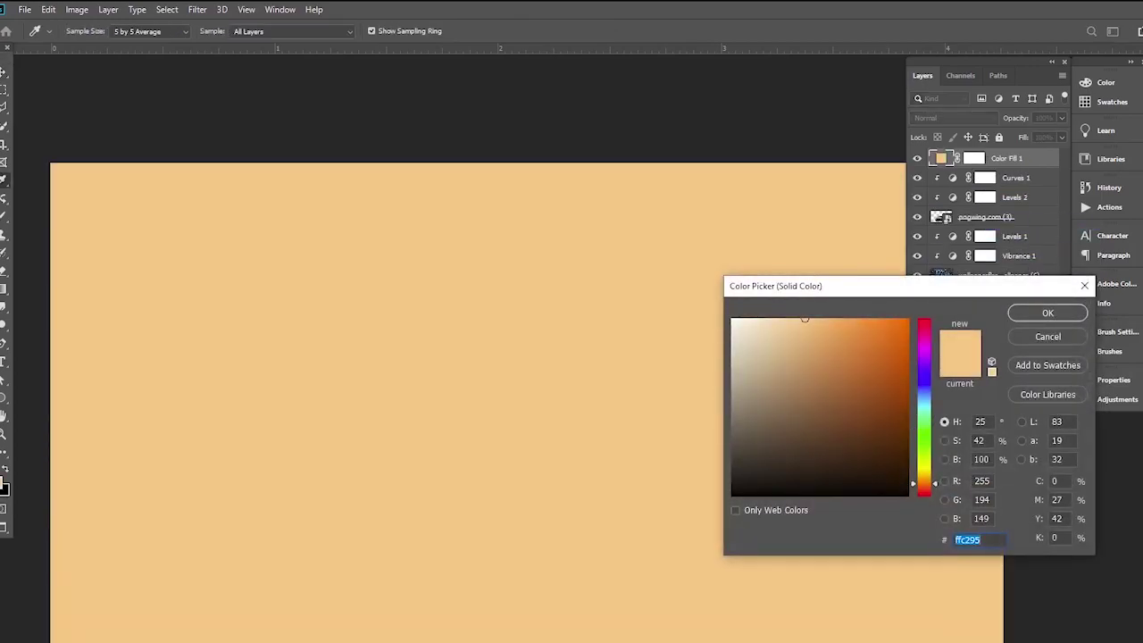
pyautogui.write('8080')
pyautogui.write('70')
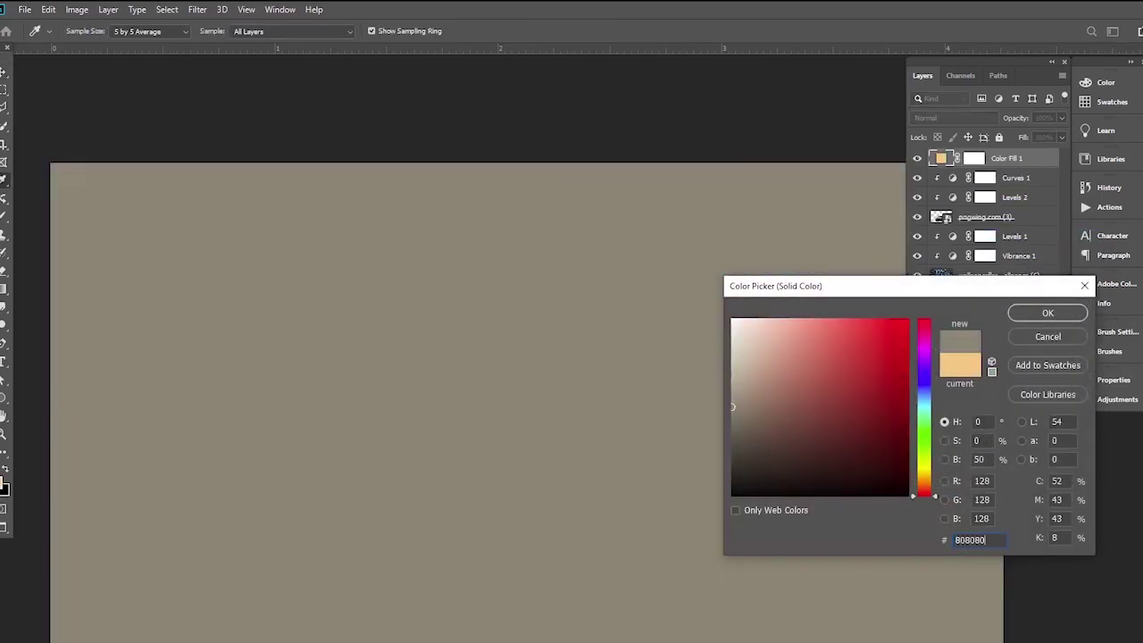
pyautogui.press('Return')
pyautogui.click(954, 118)
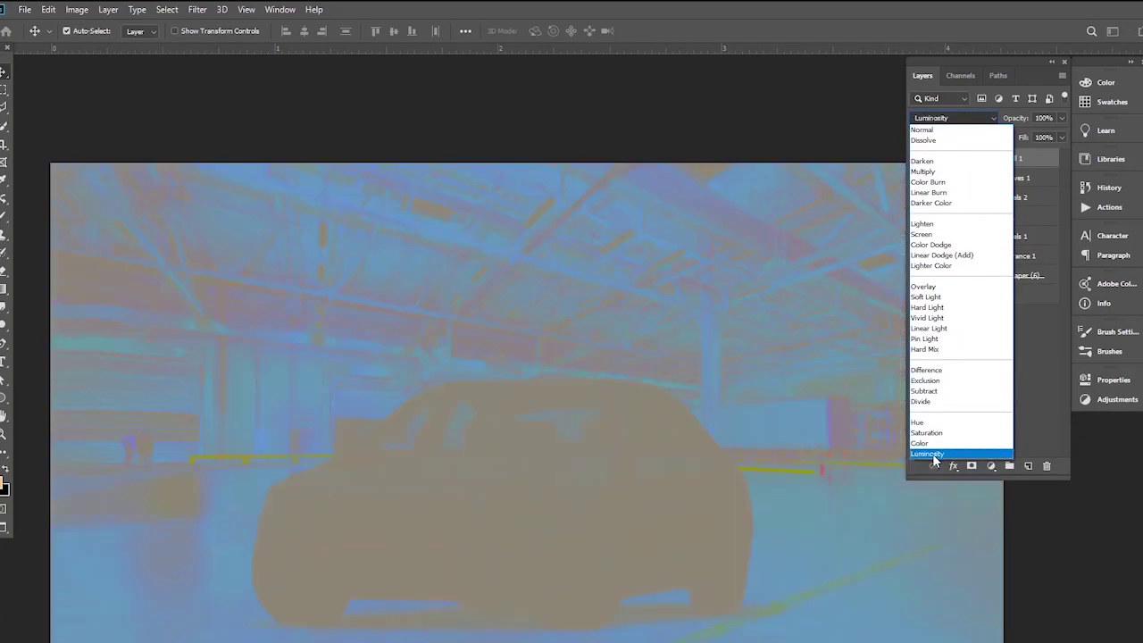
pyautogui.click(934, 453)
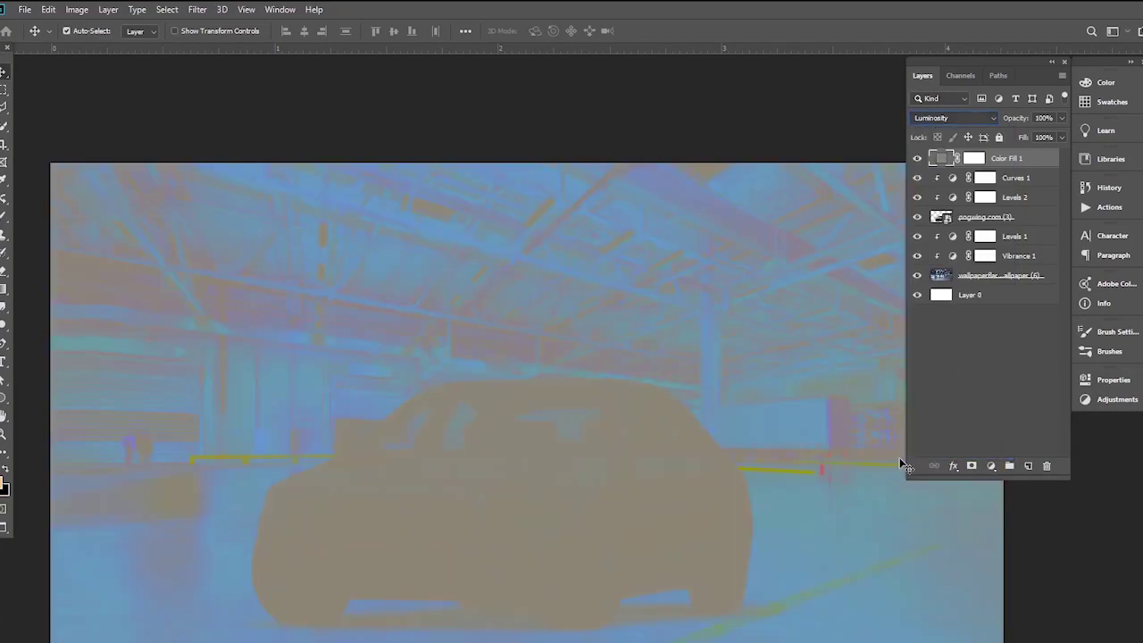
pyautogui.click(1023, 181)
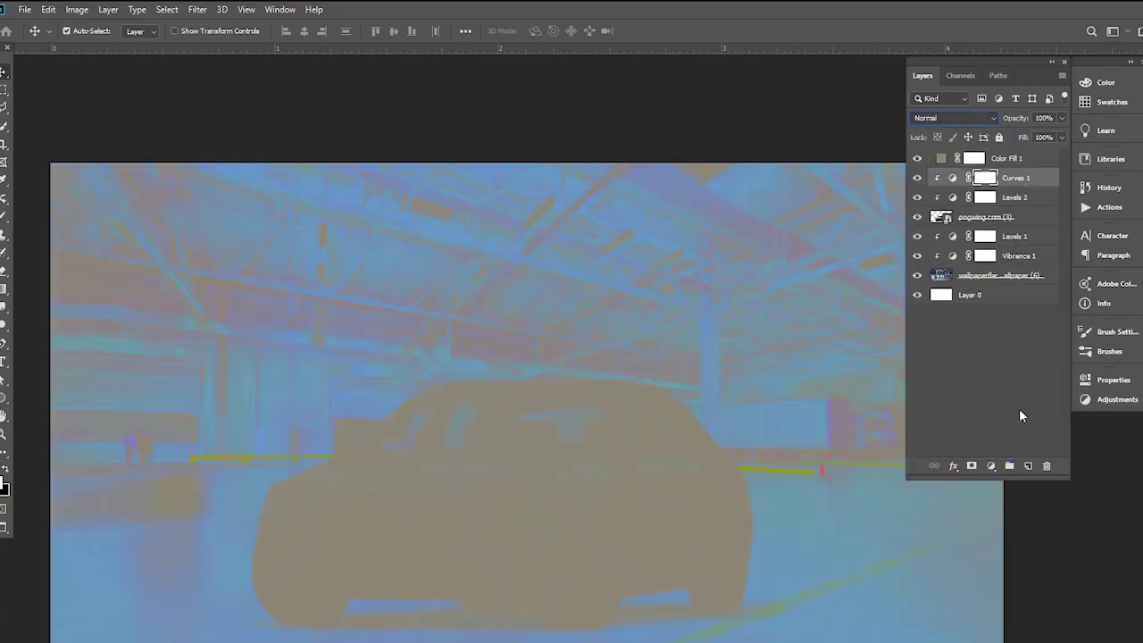
pyautogui.click(993, 468)
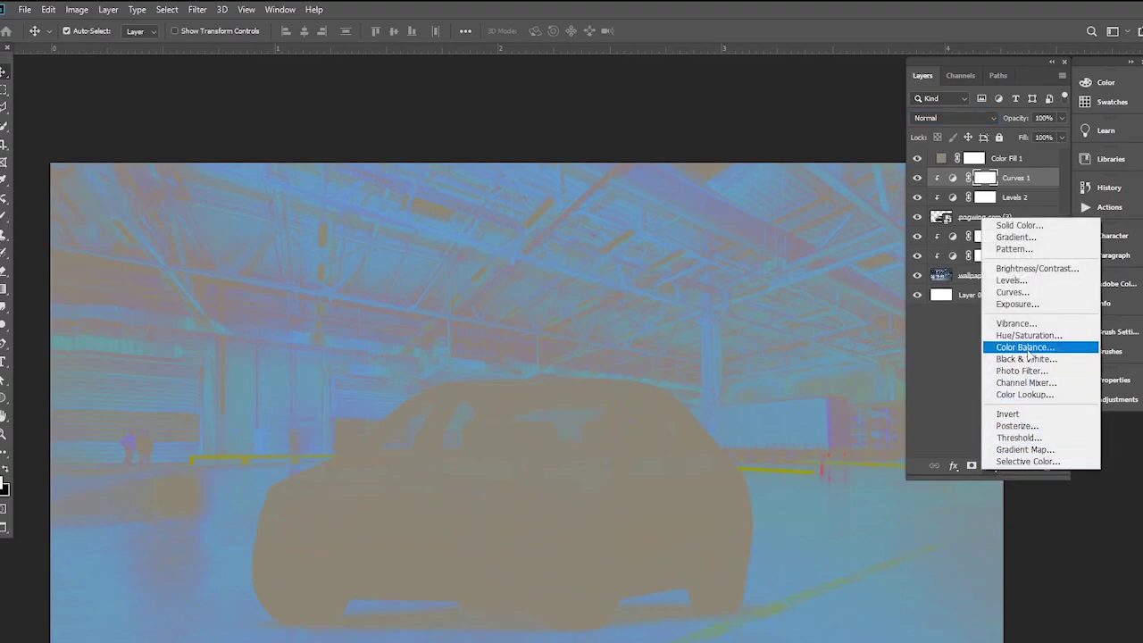
# - Add a Curves 2 layer clipped to the car and bend its Red curve upward
pyautogui.click(1011, 292)
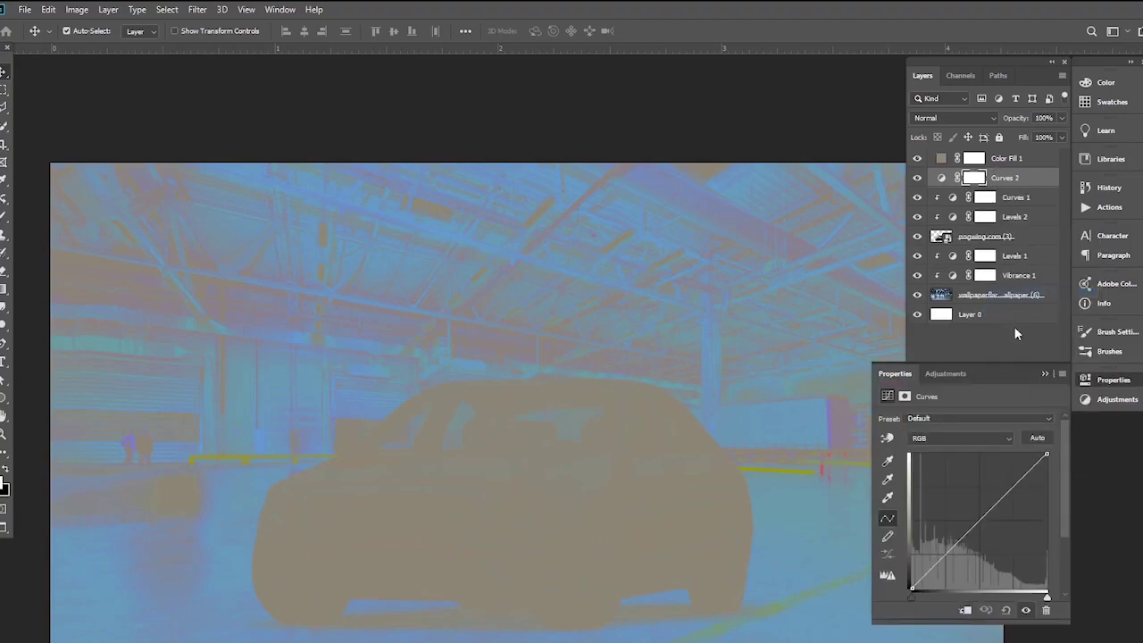
pyautogui.click(1002, 437)
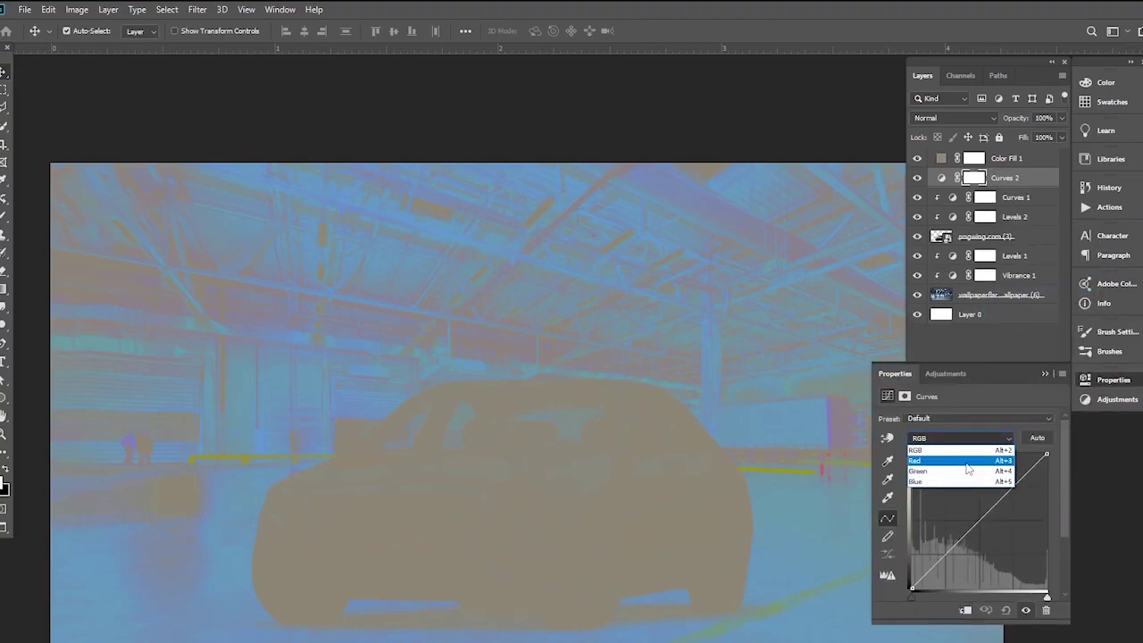
pyautogui.click(964, 464)
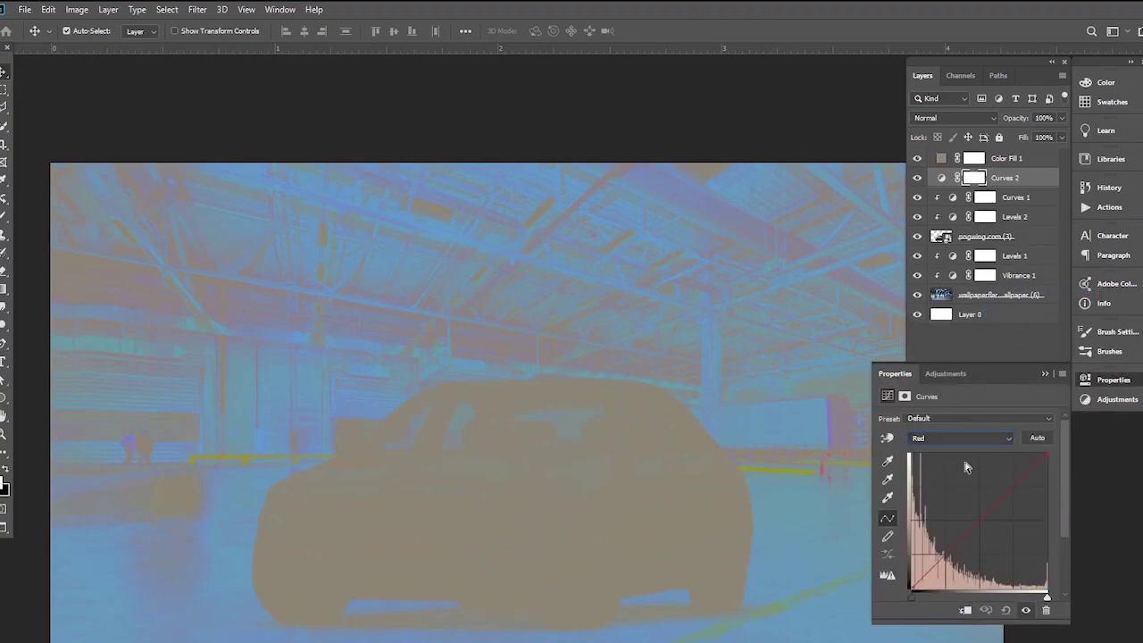
pyautogui.click(965, 610)
pyautogui.moveTo(1012, 489)
pyautogui.mouseDown()
pyautogui.moveTo(1006, 480)
pyautogui.moveTo(1023, 492)
pyautogui.mouseUp()
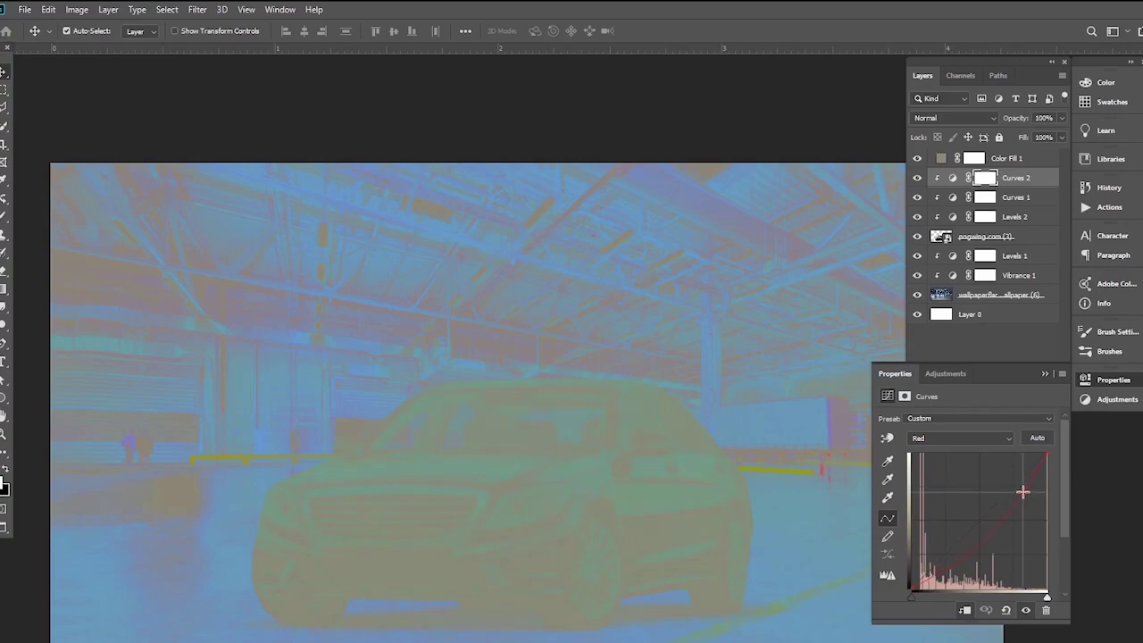
pyautogui.click(947, 554)
pyautogui.moveTo(947, 553)
pyautogui.mouseDown()
pyautogui.moveTo(939, 544)
pyautogui.moveTo(961, 558)
pyautogui.mouseUp()
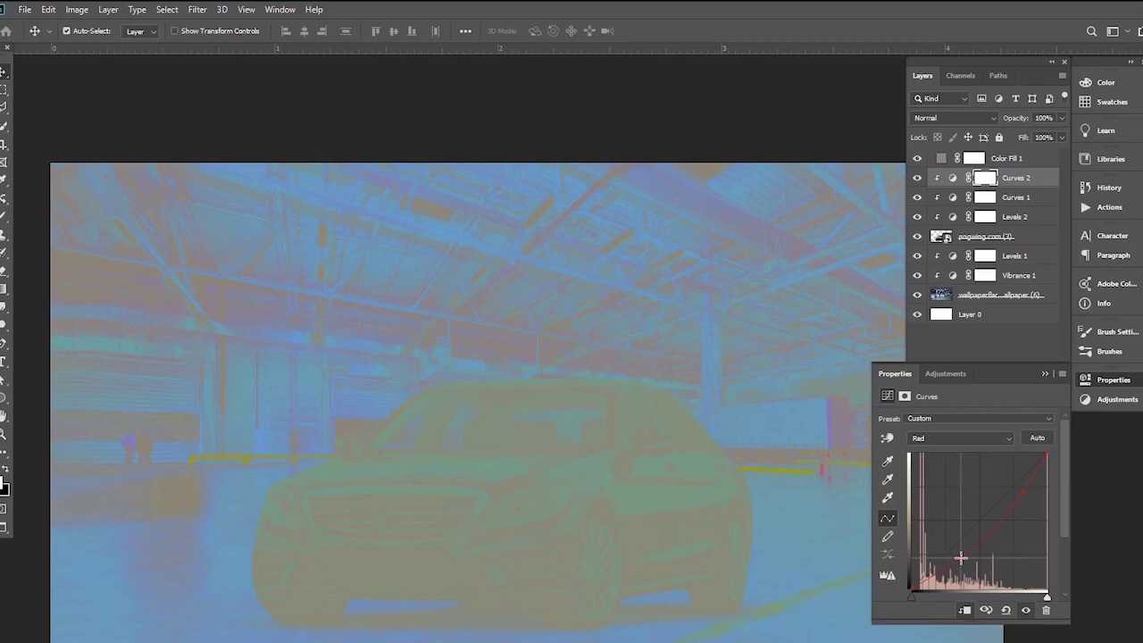
# - Pull the Green channel curve slightly down to reduce green in the car
pyautogui.click(997, 445)
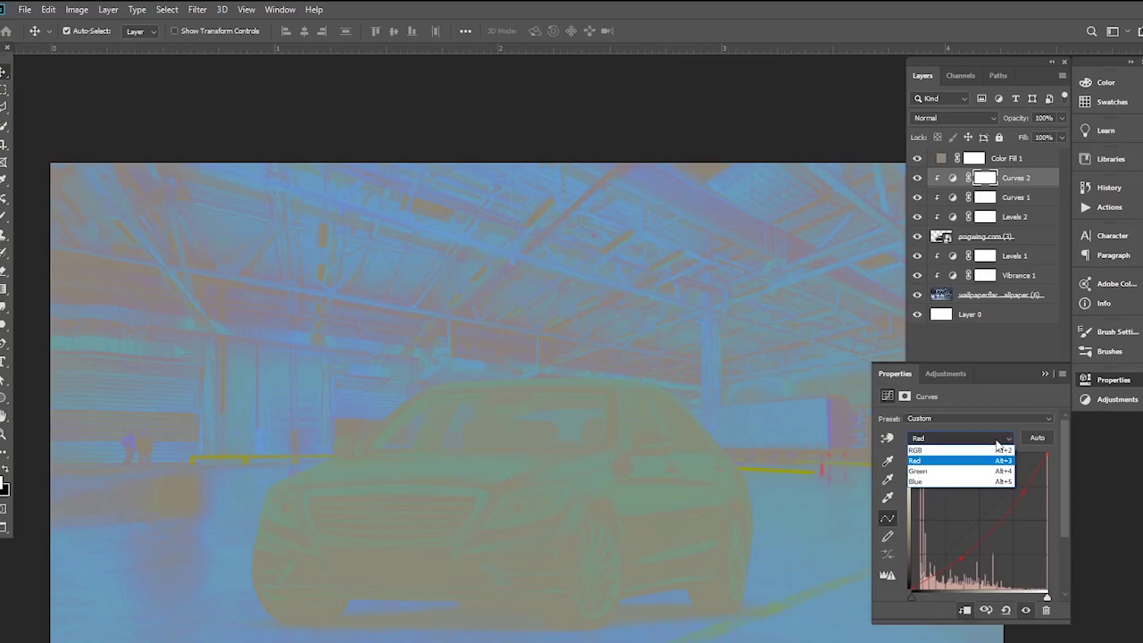
pyautogui.click(973, 471)
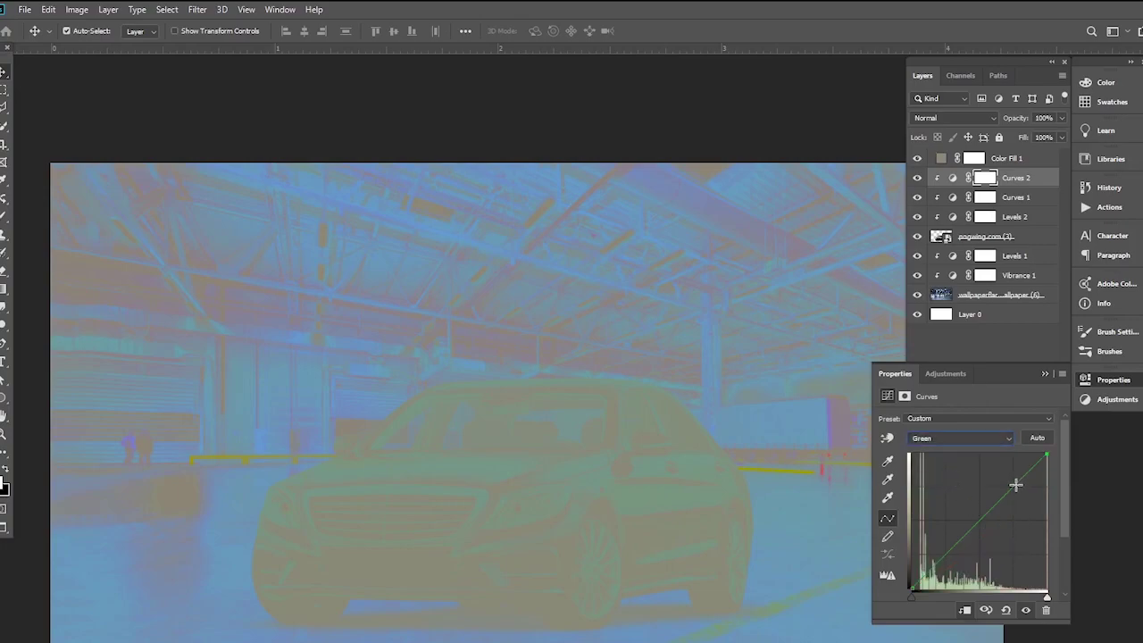
pyautogui.moveTo(1015, 484); pyautogui.dragTo(1017, 490)
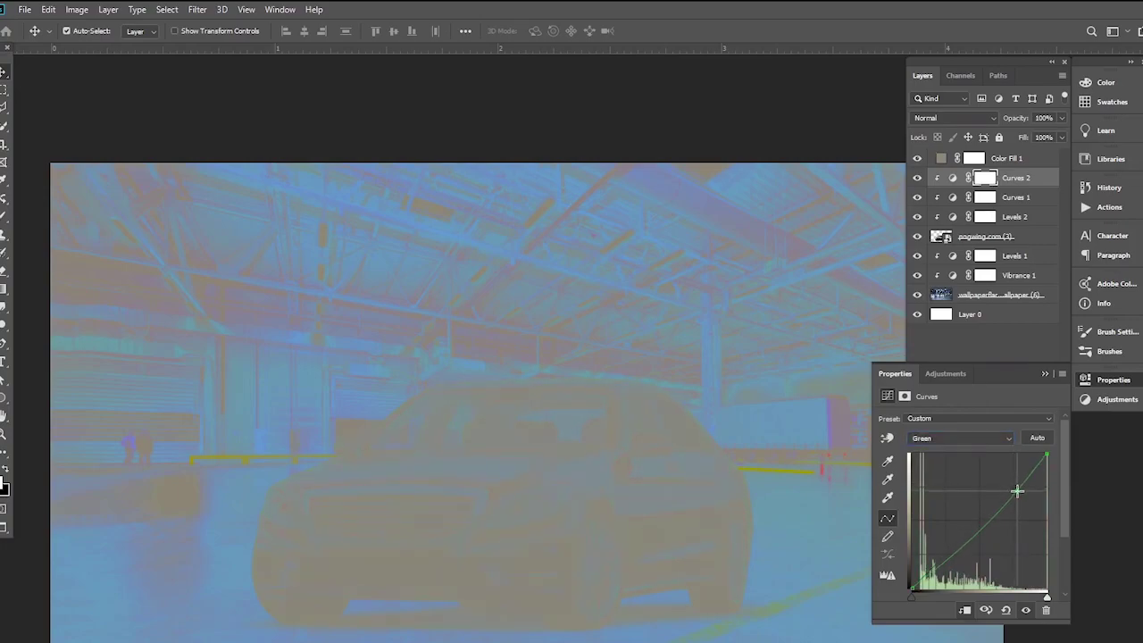
pyautogui.moveTo(1017, 490); pyautogui.dragTo(1015, 490)
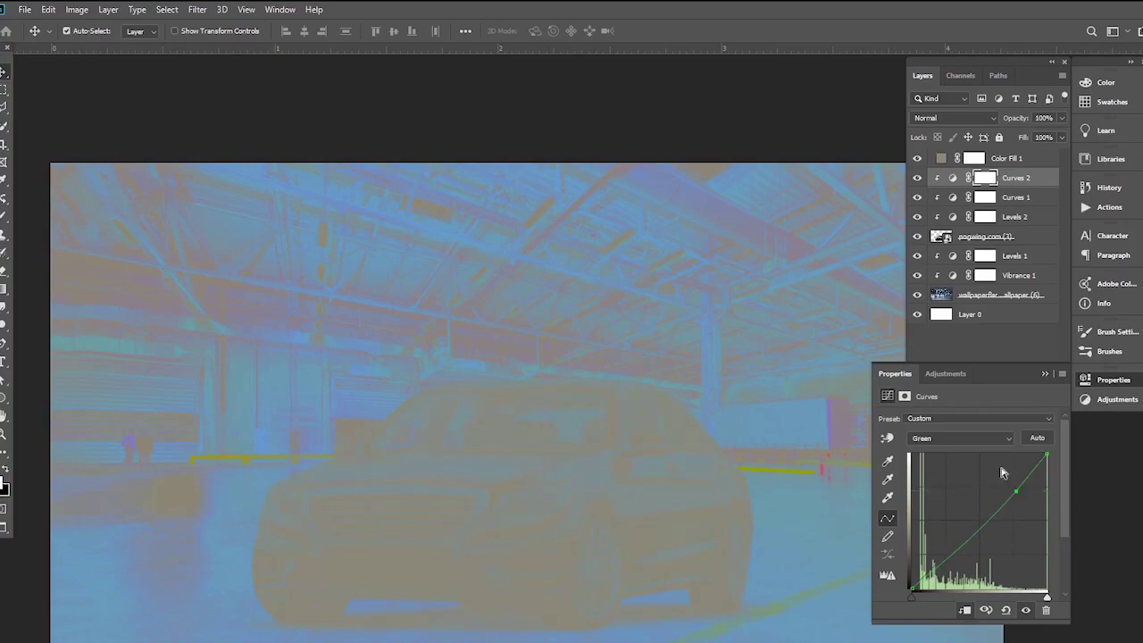
# - Rework the Red curve, pulling it down to darken the car
pyautogui.click(998, 438)
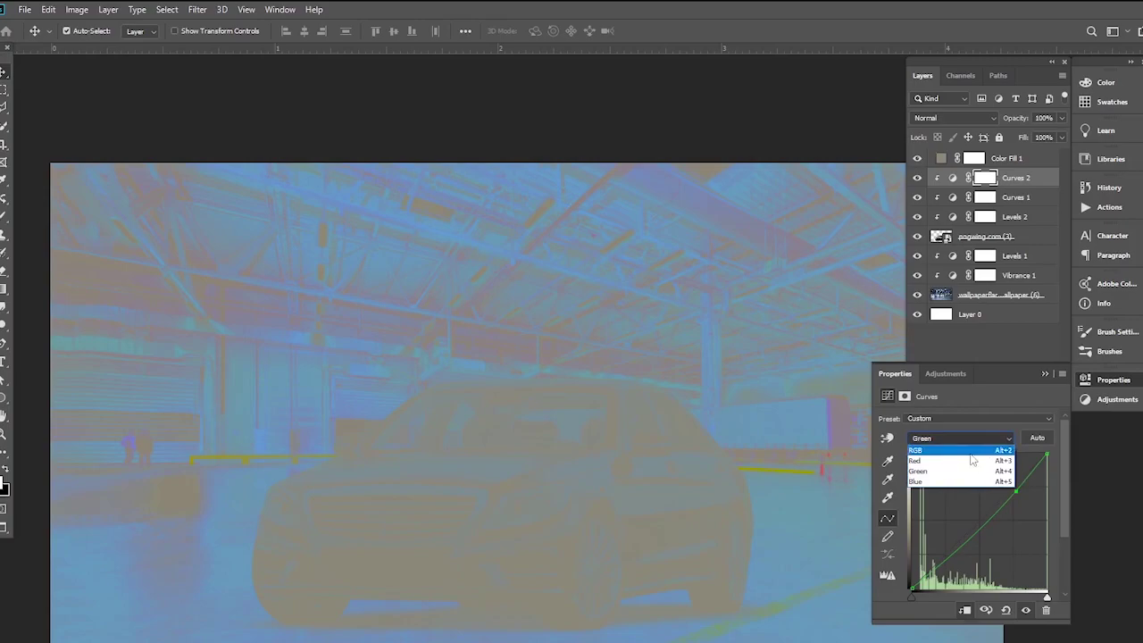
pyautogui.click(969, 460)
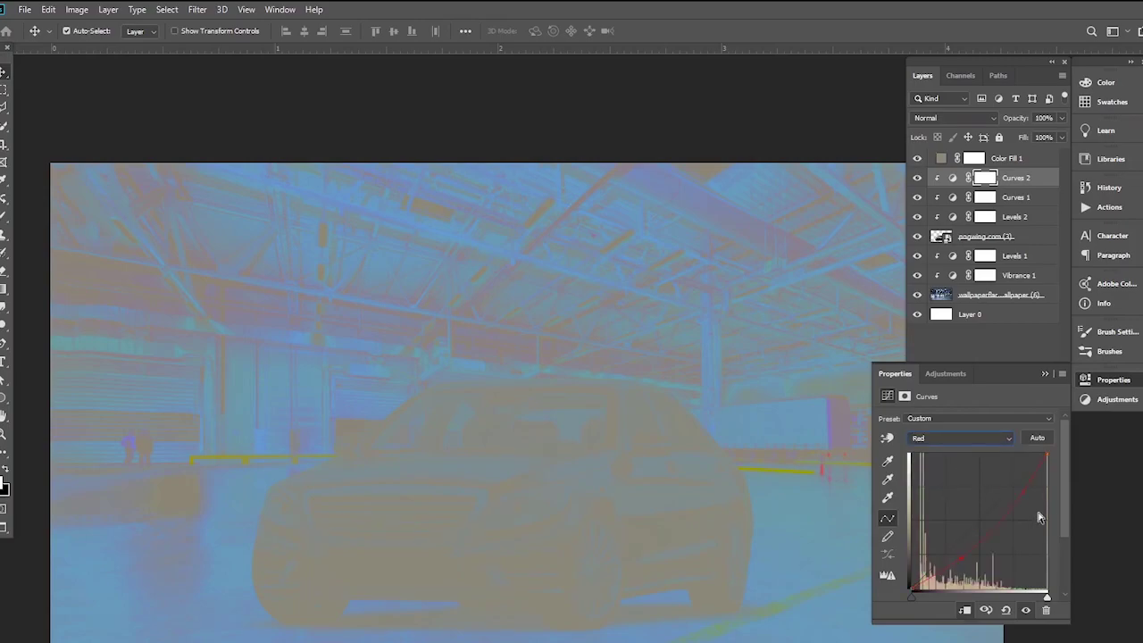
pyautogui.moveTo(1021, 485); pyautogui.dragTo(1029, 506)
pyautogui.click(954, 557)
pyautogui.moveTo(955, 557); pyautogui.dragTo(803, 470)
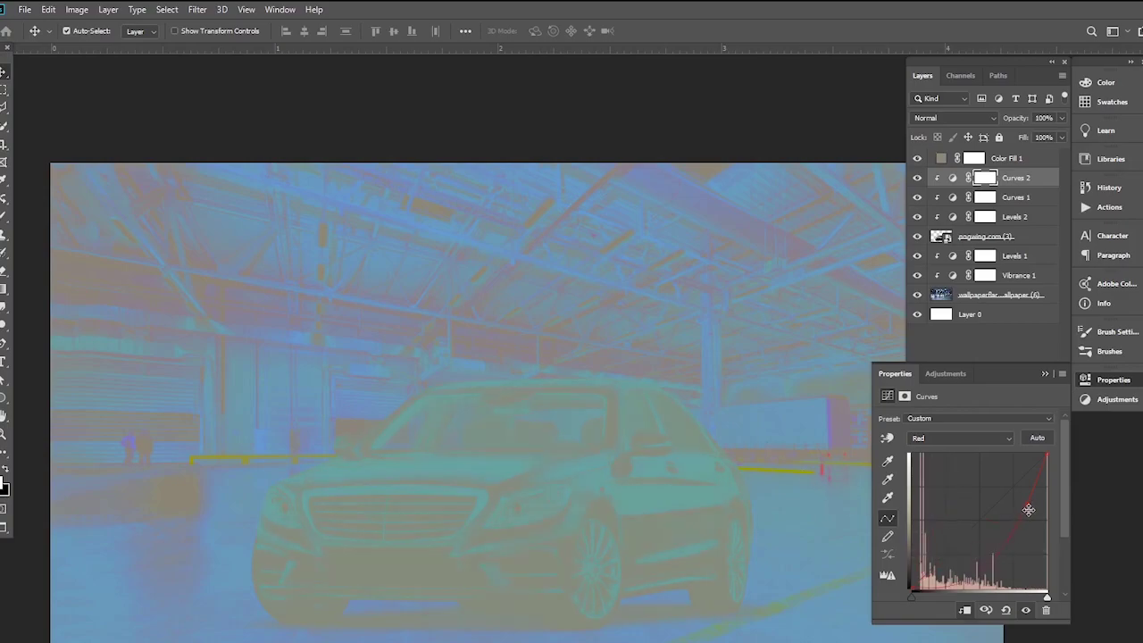
pyautogui.moveTo(1027, 501); pyautogui.dragTo(1022, 497)
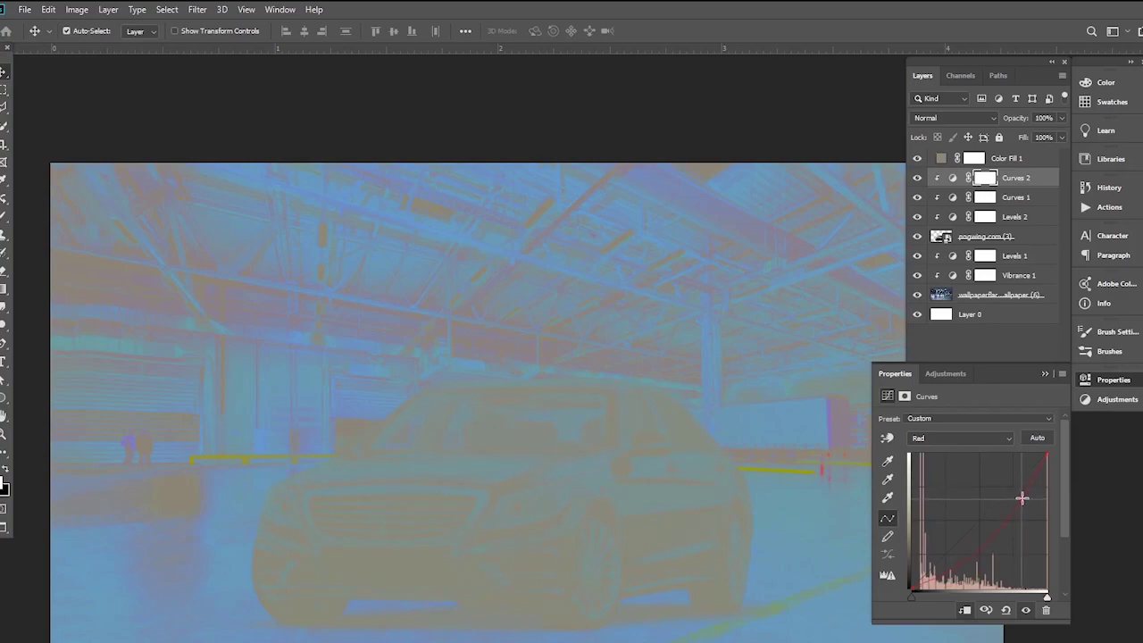
pyautogui.moveTo(965, 559); pyautogui.dragTo(963, 560)
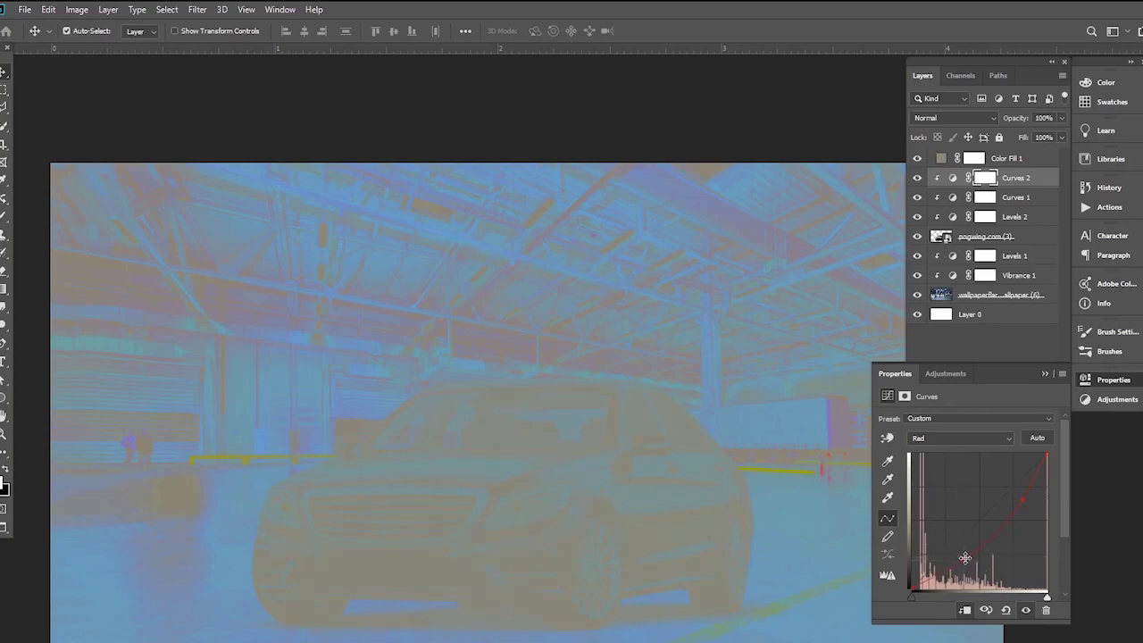
# - Bow the Green curve slightly down and collapse the Properties panel
pyautogui.click(1003, 438)
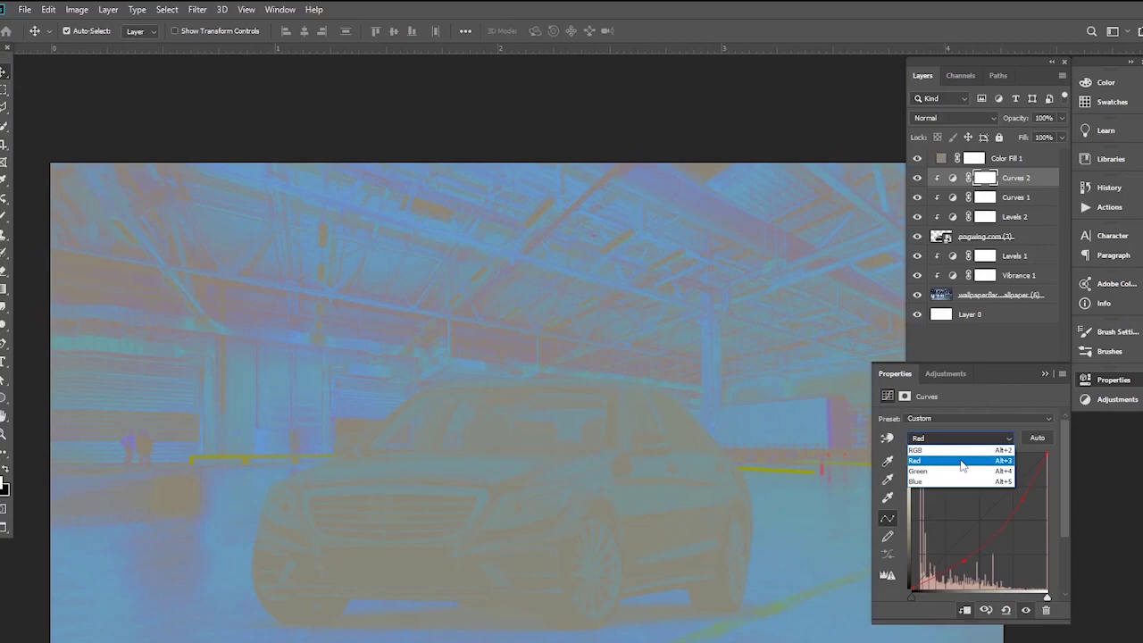
pyautogui.click(961, 464)
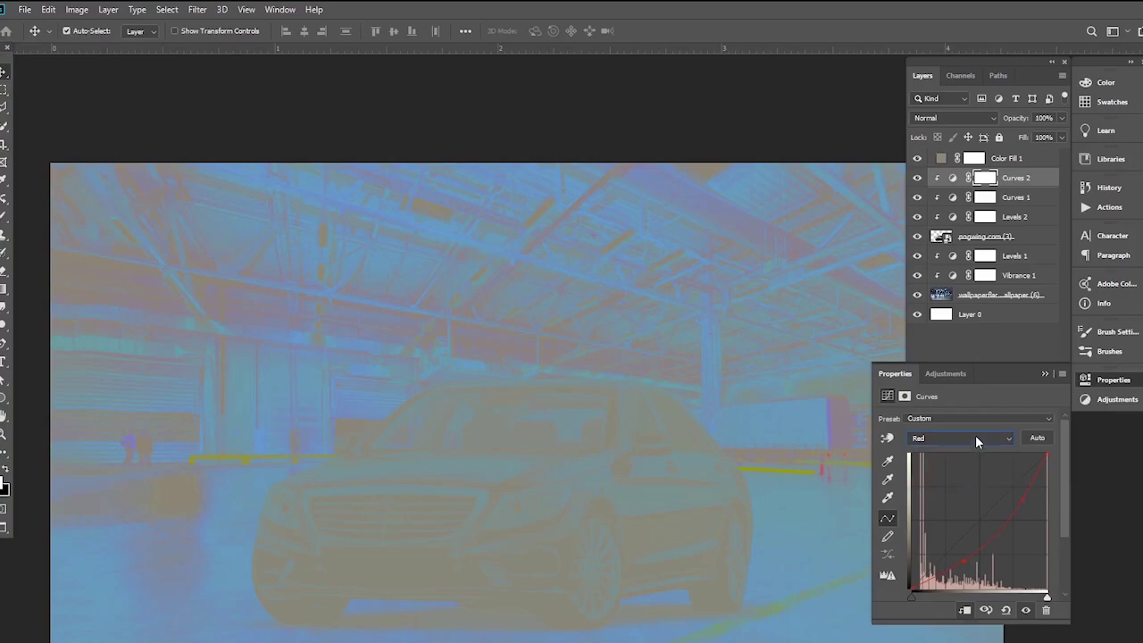
pyautogui.click(975, 437)
pyautogui.click(956, 472)
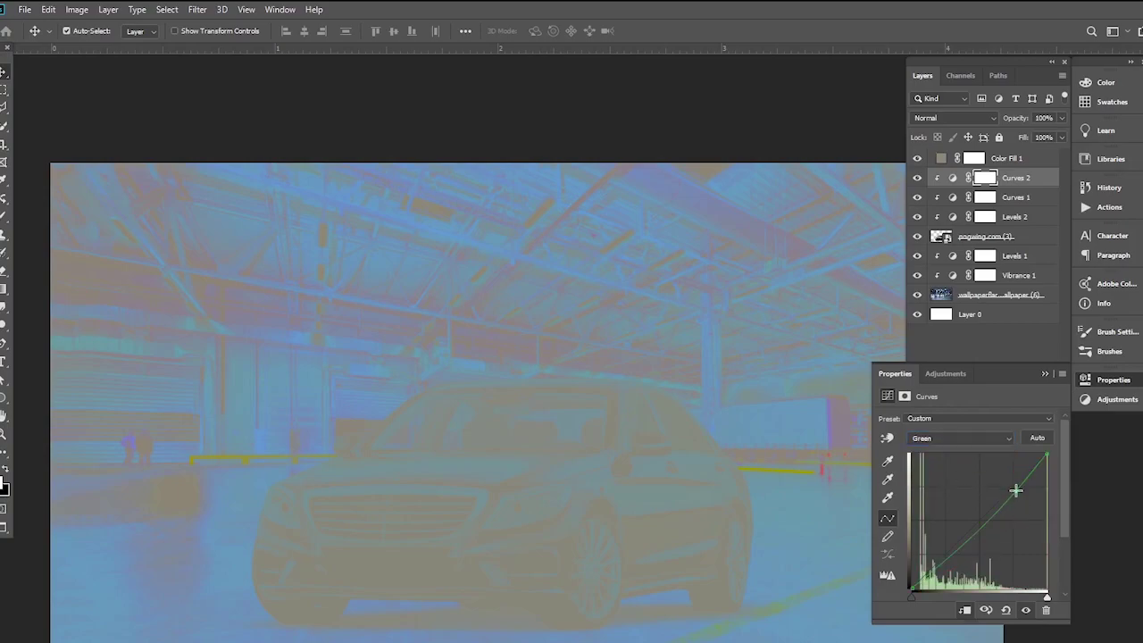
pyautogui.moveTo(1015, 489); pyautogui.dragTo(1016, 492)
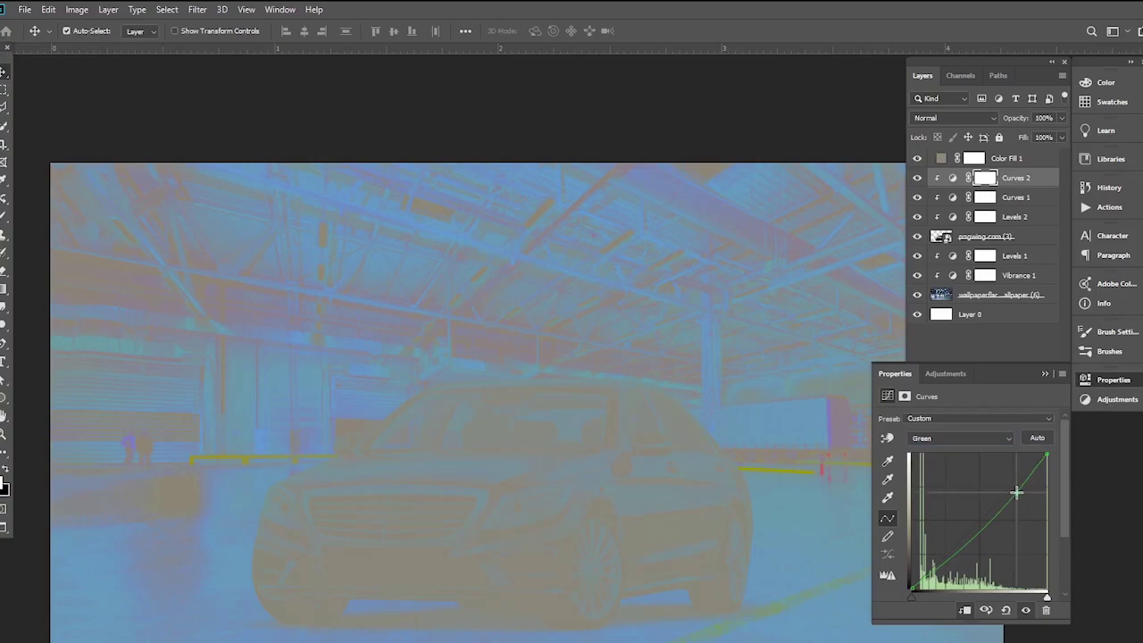
pyautogui.click(1045, 373)
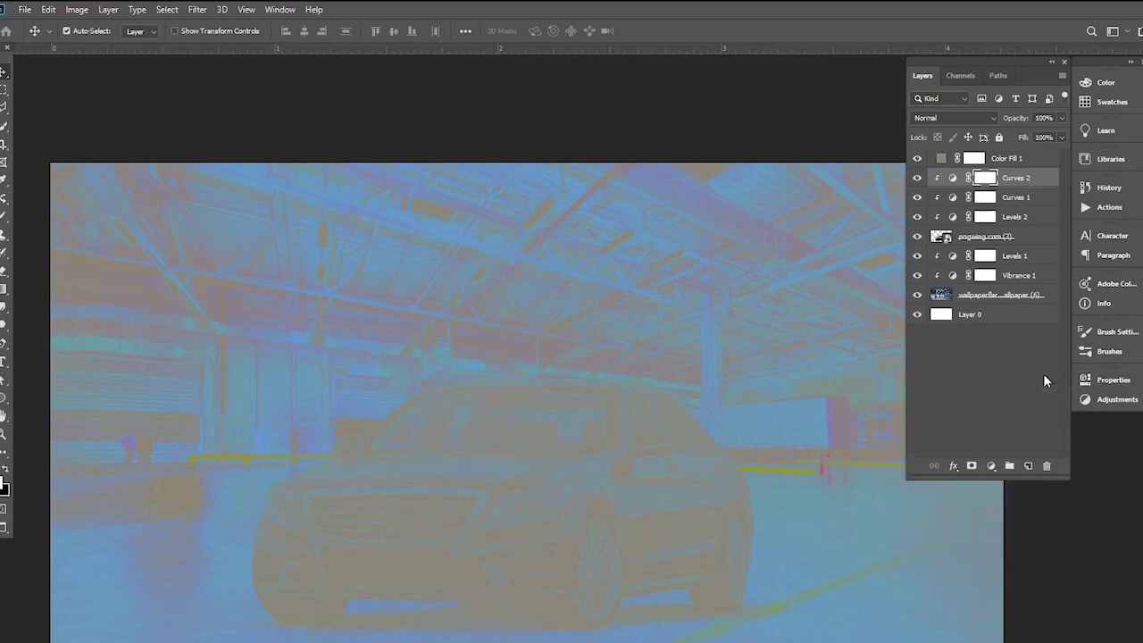
# - Hide Color Fill 1 and toggle Curves 2 off and on to compare colours
pyautogui.click(916, 158)
pyautogui.scroll(1, 578, 408)
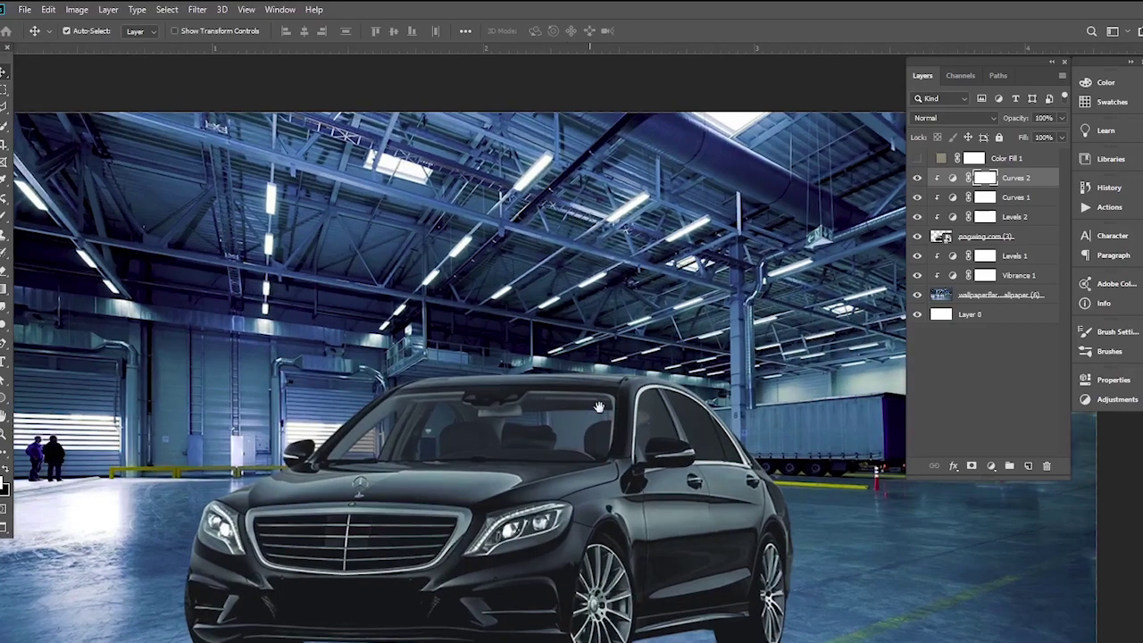
pyautogui.scroll(-1, 598, 407)
pyautogui.scroll(-1, 598, 407)
pyautogui.scroll(-1, 598, 407)
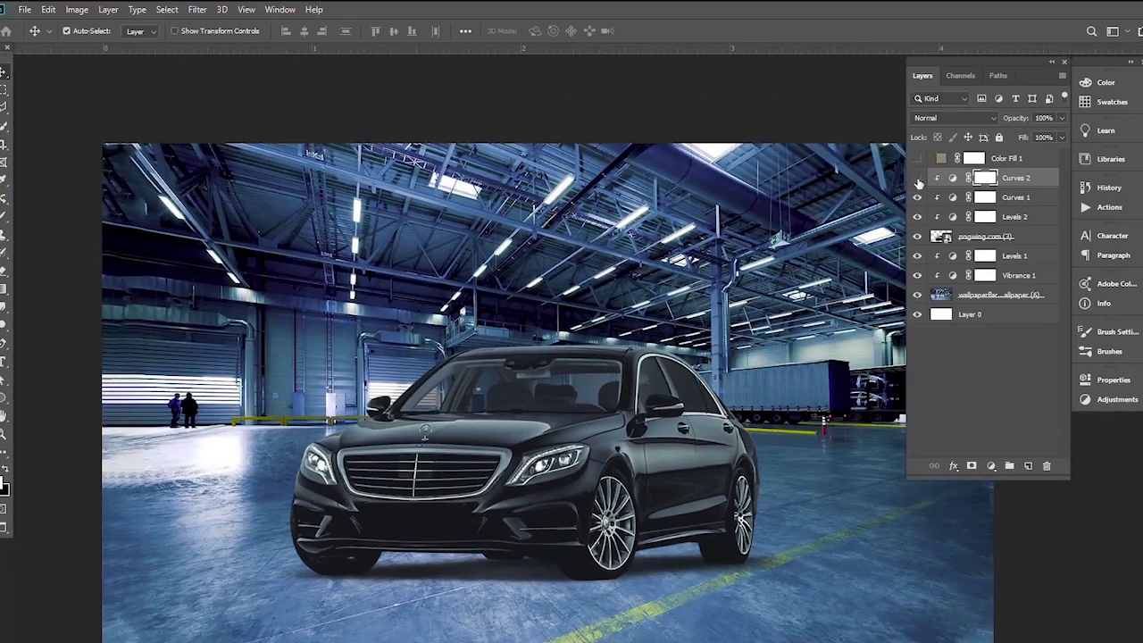
pyautogui.click(918, 181)
pyautogui.click(918, 180)
pyautogui.scroll(1, 601, 405)
# - Delete the Color Fill 1 check layer in the trash
pyautogui.moveTo(601, 405); pyautogui.dragTo(638, 409)
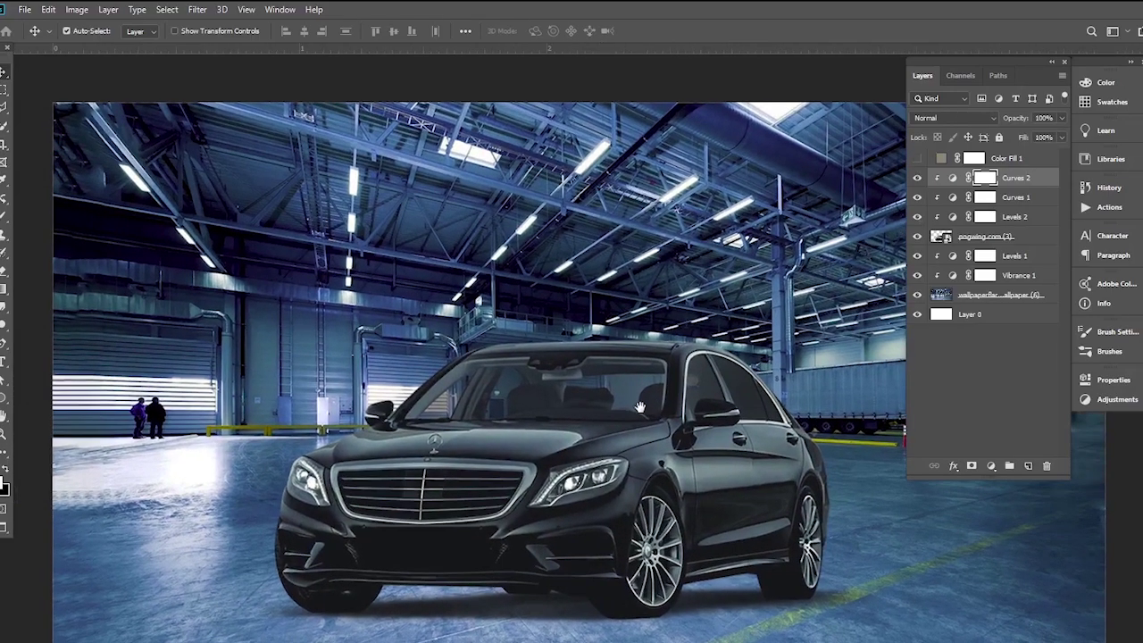
pyautogui.click(1018, 159)
pyautogui.moveTo(1018, 159); pyautogui.dragTo(1046, 465)
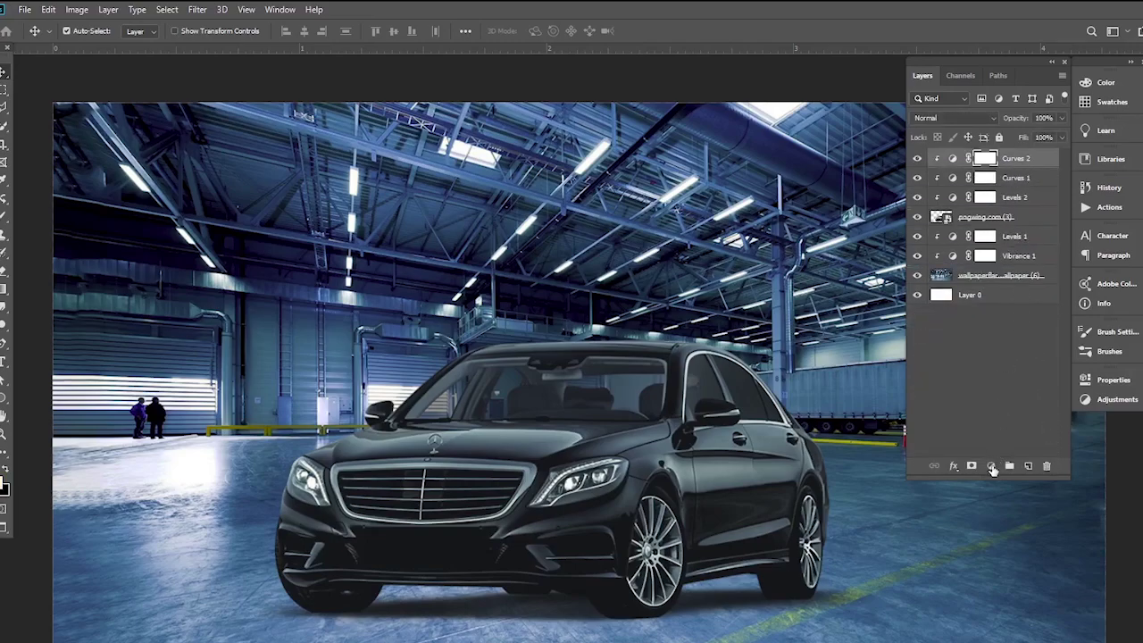
# - Add a Color Balance layer shifting the car's midtones toward cyan and blue
pyautogui.click(991, 470)
pyautogui.click(1010, 345)
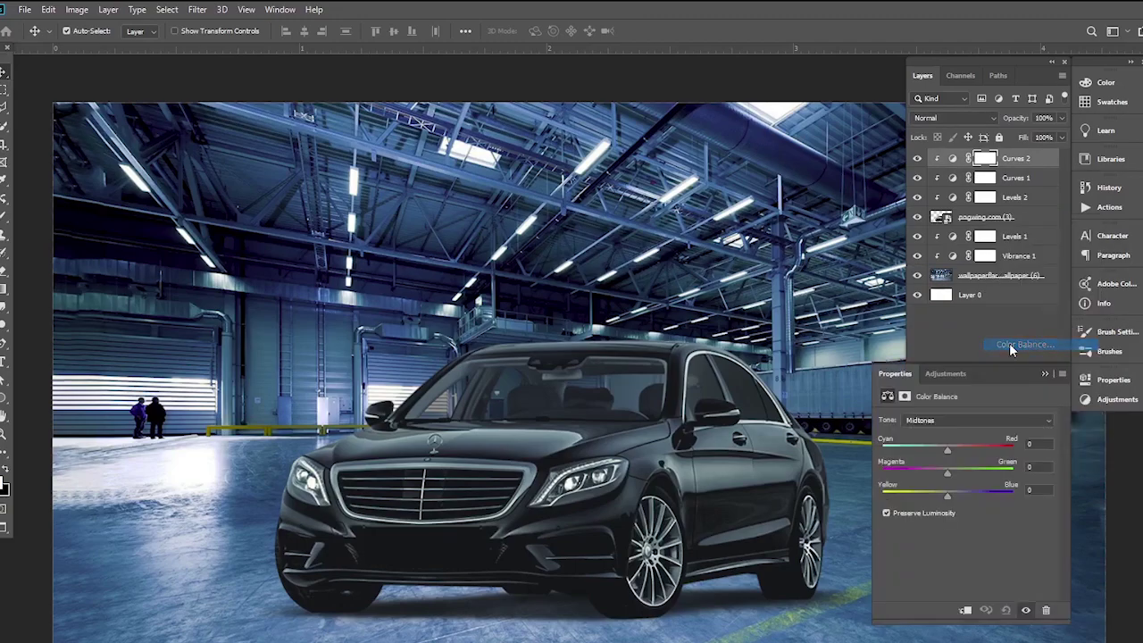
pyautogui.moveTo(945, 451); pyautogui.dragTo(944, 449)
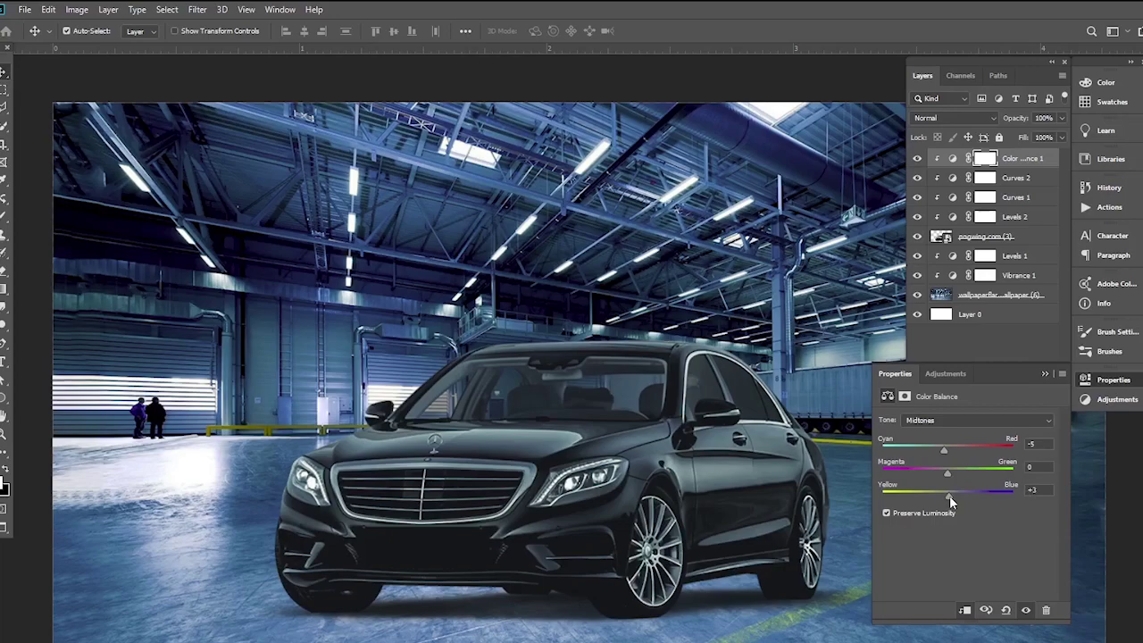
pyautogui.moveTo(949, 498); pyautogui.dragTo(962, 504)
pyautogui.moveTo(942, 449); pyautogui.dragTo(930, 454)
pyautogui.moveTo(961, 502); pyautogui.dragTo(969, 500)
# - Shift the Color Balance highlights toward cyan at -21 and collapse Properties
pyautogui.click(983, 426)
pyautogui.click(989, 419)
pyautogui.click(938, 451)
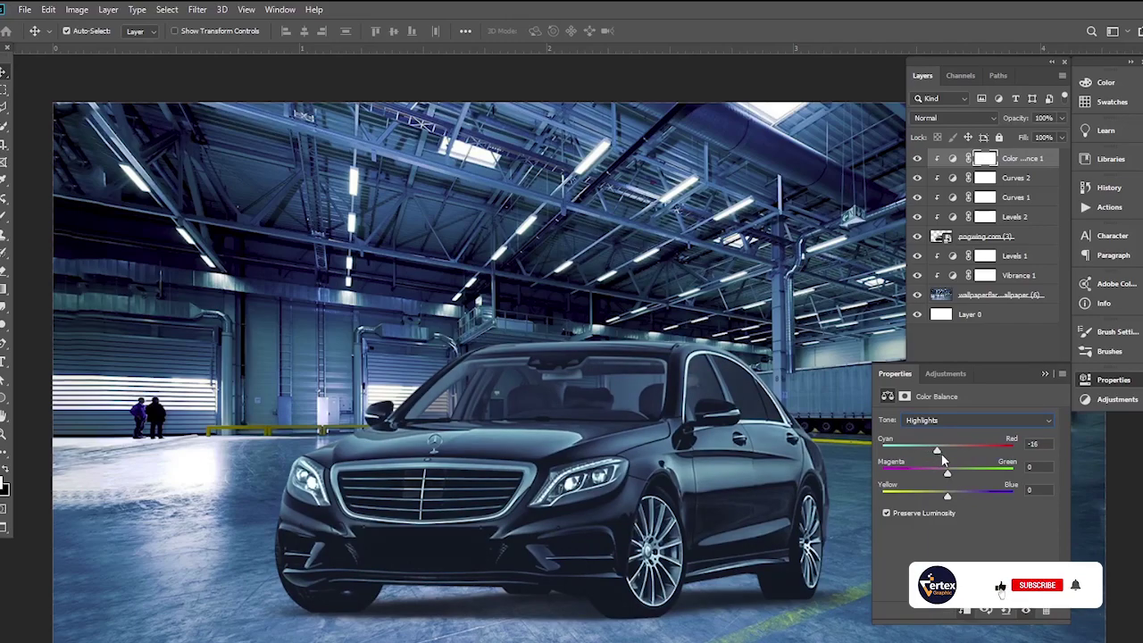
pyautogui.moveTo(941, 453); pyautogui.dragTo(933, 455)
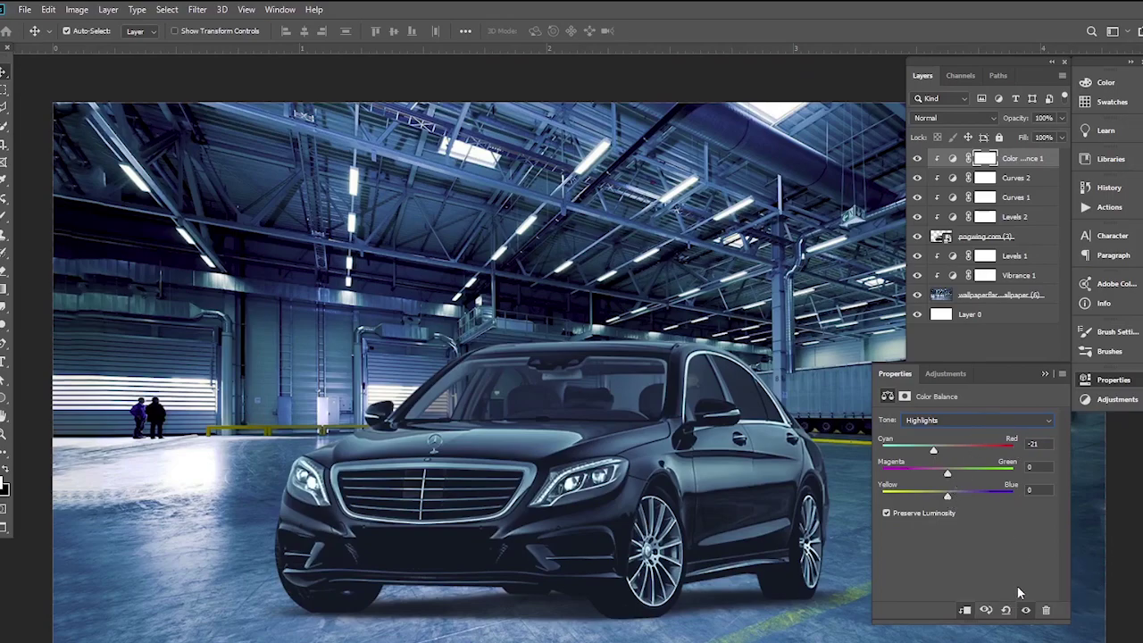
pyautogui.click(1044, 374)
pyautogui.scroll(-3, 695, 435)
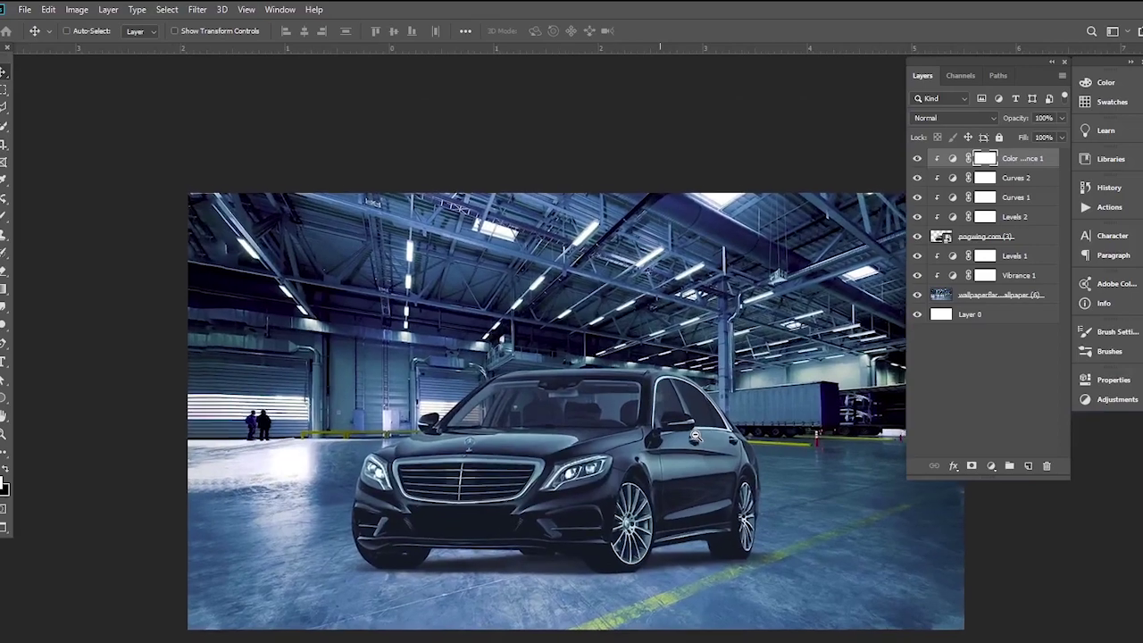
pyautogui.scroll(2, 694, 435)
pyautogui.scroll(1, 634, 406)
pyautogui.scroll(1, 642, 412)
pyautogui.scroll(1, 654, 419)
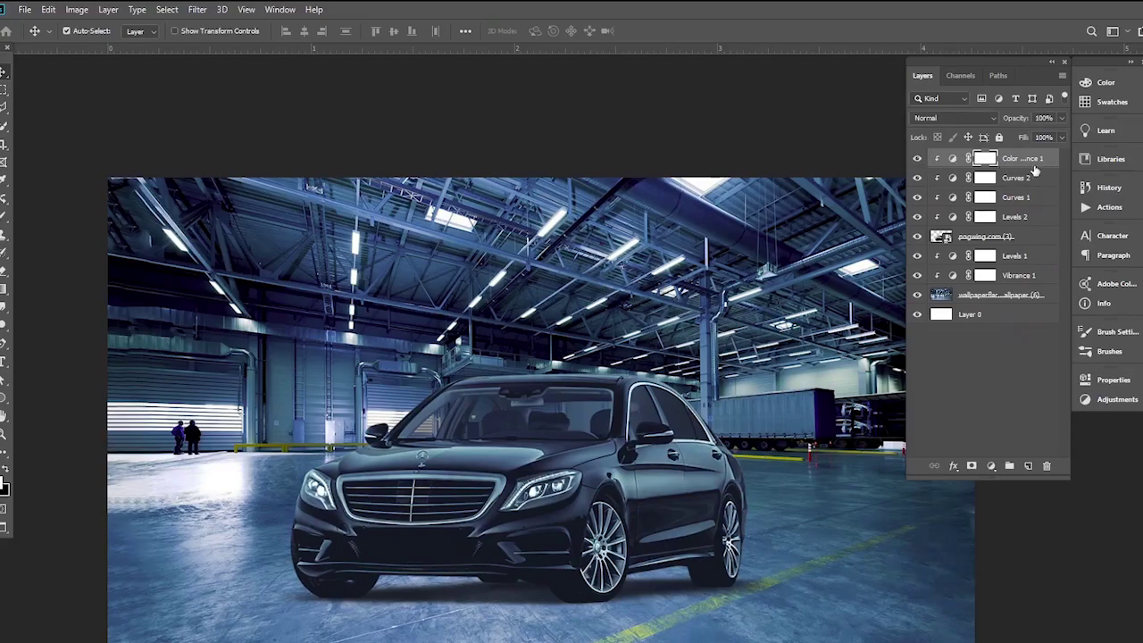
# - Split Color Balance 1's Underlying Layer black slider to 3/48 in Blending Options
pyautogui.click(953, 466)
pyautogui.moveTo(590, 365); pyautogui.dragTo(998, 251)
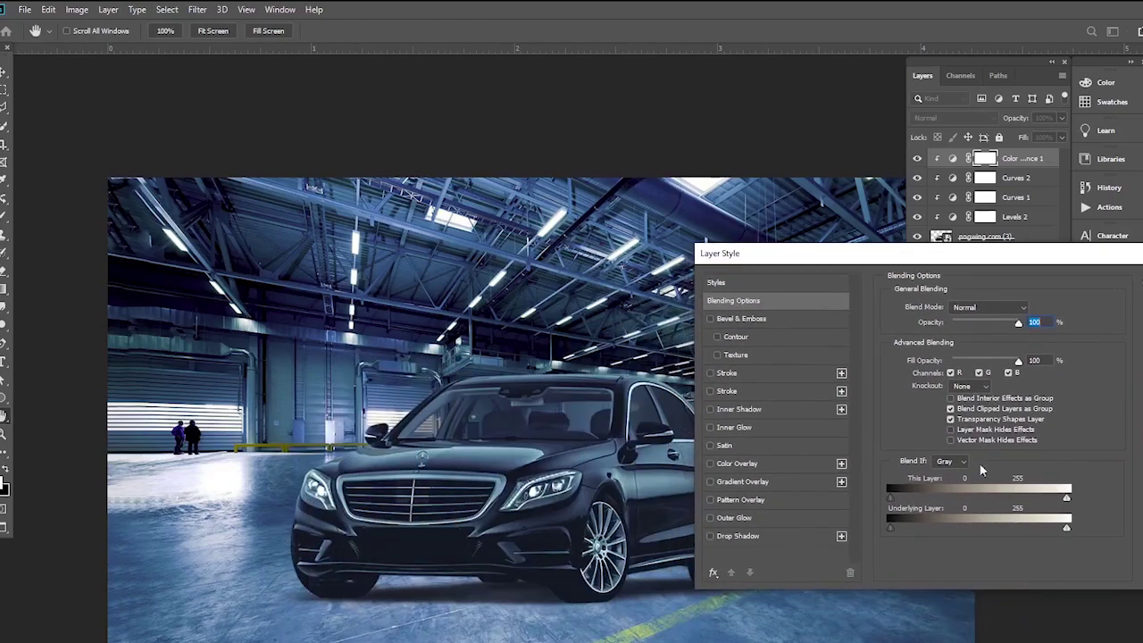
pyautogui.moveTo(928, 528)
pyautogui.mouseDown()
pyautogui.moveTo(978, 526)
pyautogui.moveTo(907, 528)
pyautogui.mouseUp()
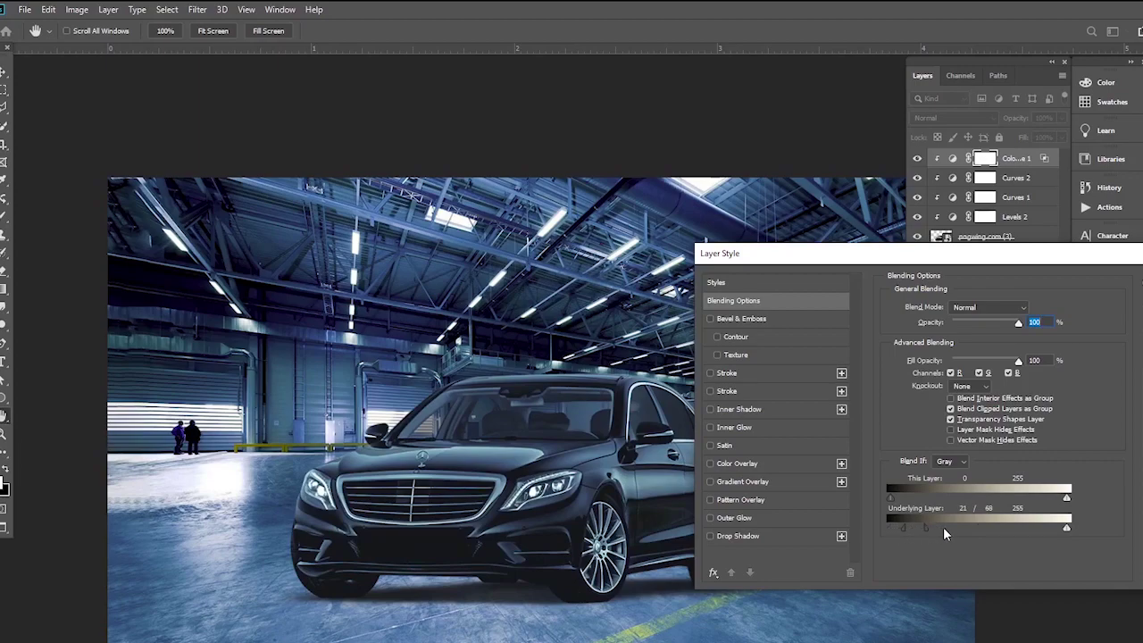
pyautogui.moveTo(1010, 268); pyautogui.dragTo(1031, 244)
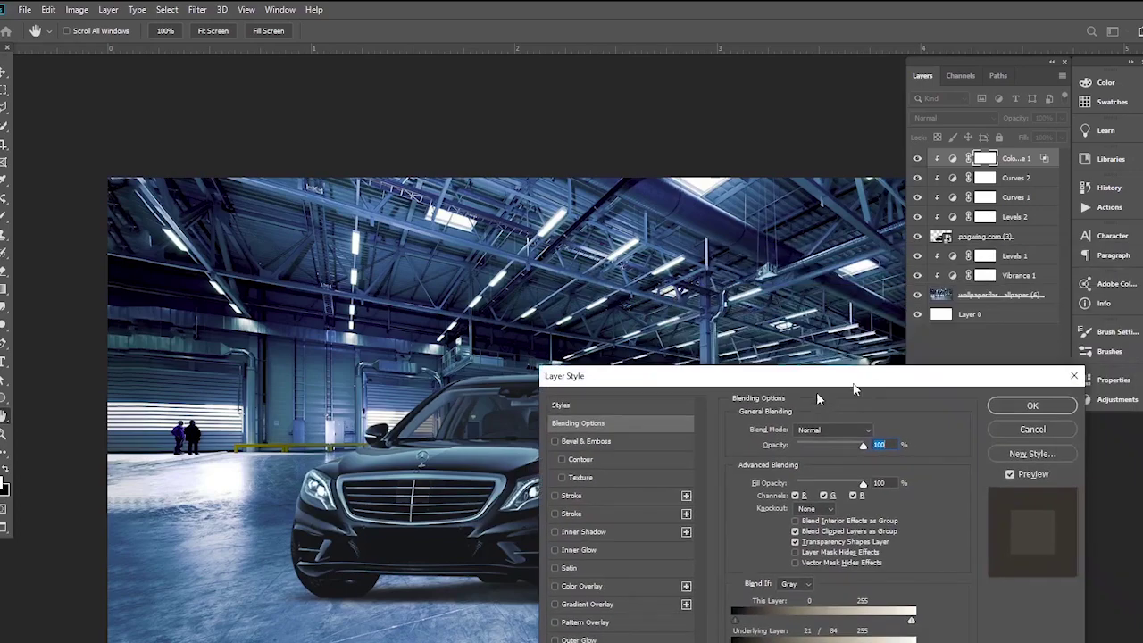
pyautogui.moveTo(971, 505); pyautogui.dragTo(886, 510)
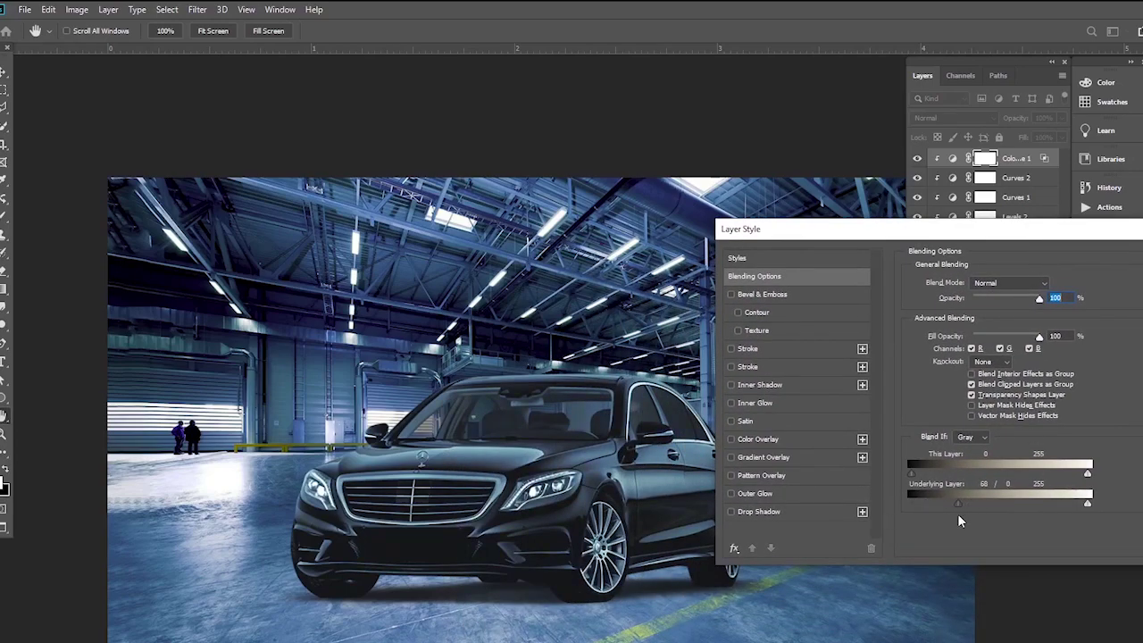
pyautogui.moveTo(954, 505); pyautogui.dragTo(912, 504)
pyautogui.moveTo(1031, 241); pyautogui.dragTo(651, 323)
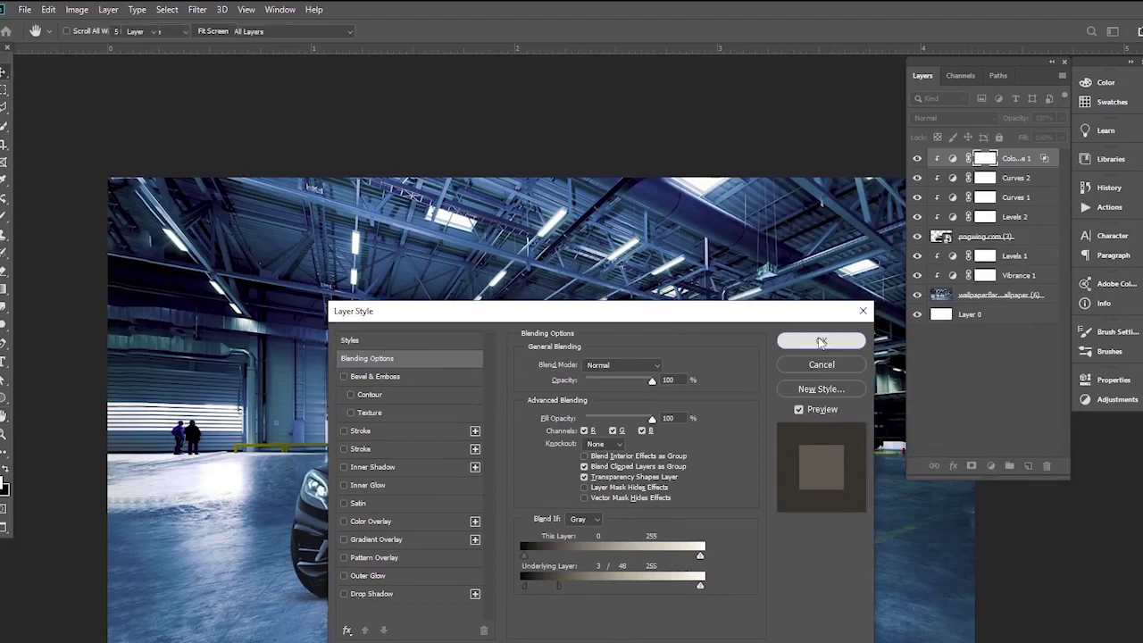
pyautogui.click(822, 339)
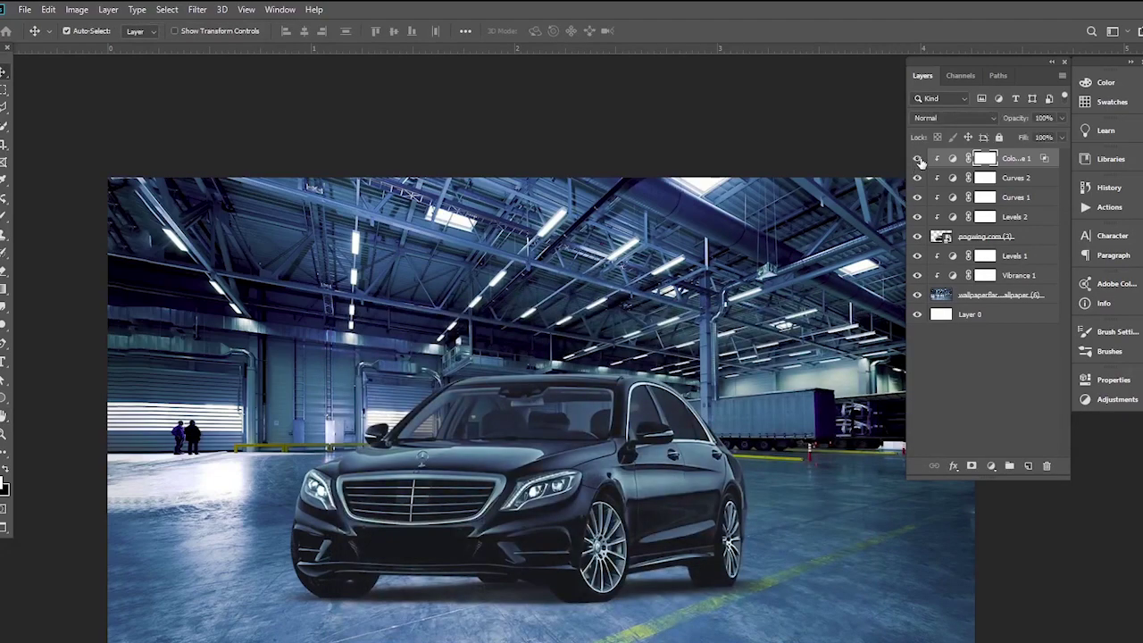
pyautogui.scroll(-3, 500, 473)
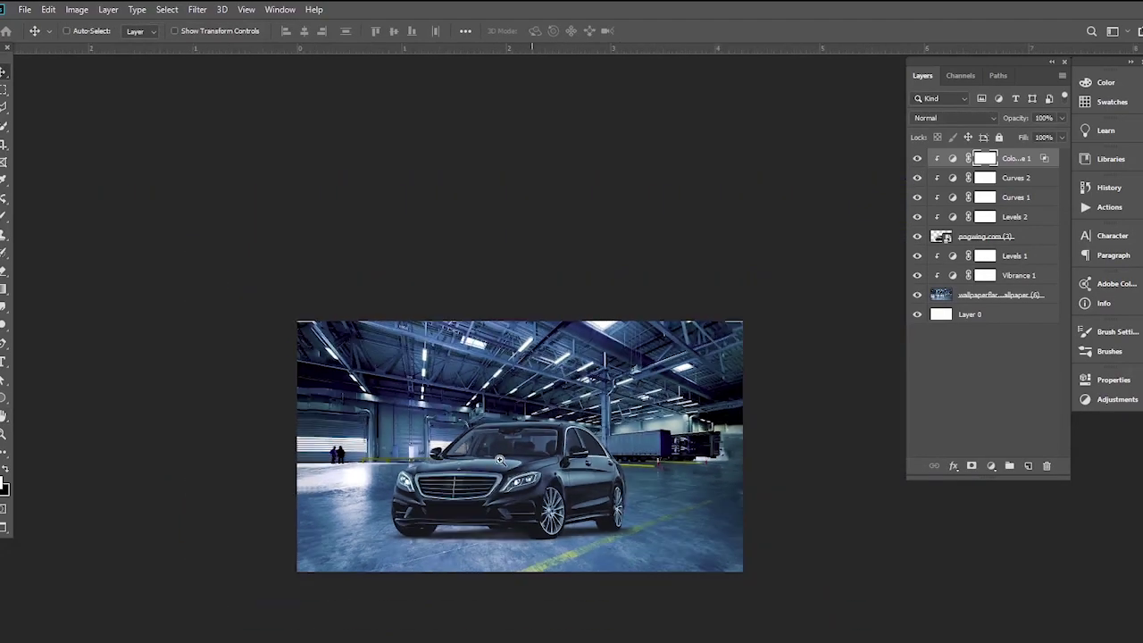
pyautogui.scroll(2, 520, 470)
pyautogui.scroll(1, 521, 470)
pyautogui.moveTo(546, 478); pyautogui.dragTo(478, 457)
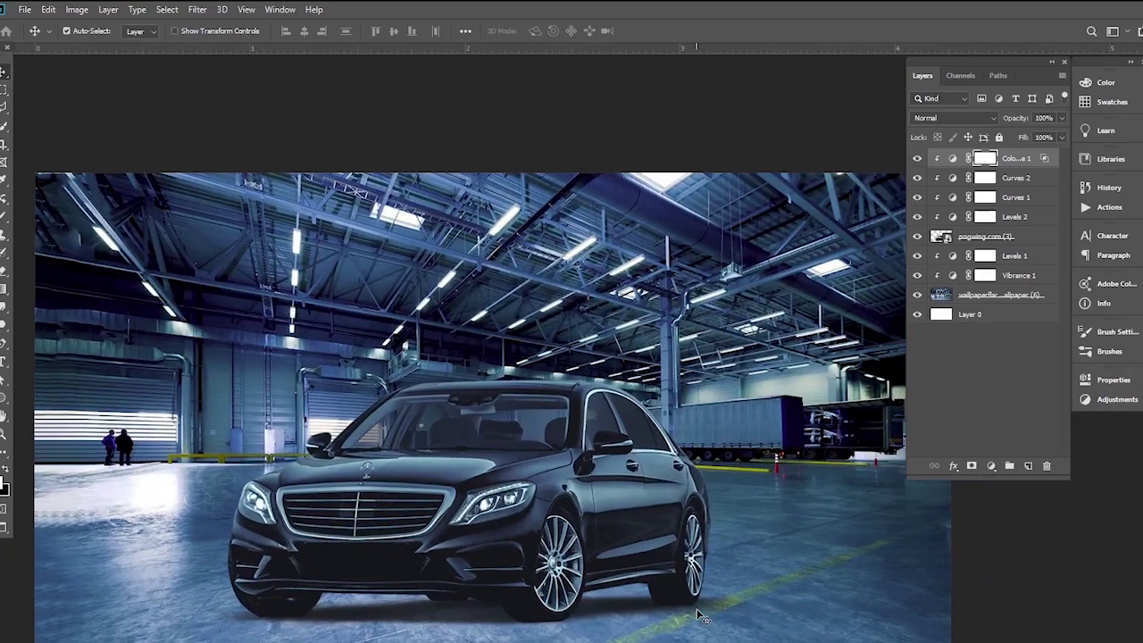
# - Add a clipped Exposure 1 layer with a strong boost and an inverted black mask
pyautogui.click(990, 465)
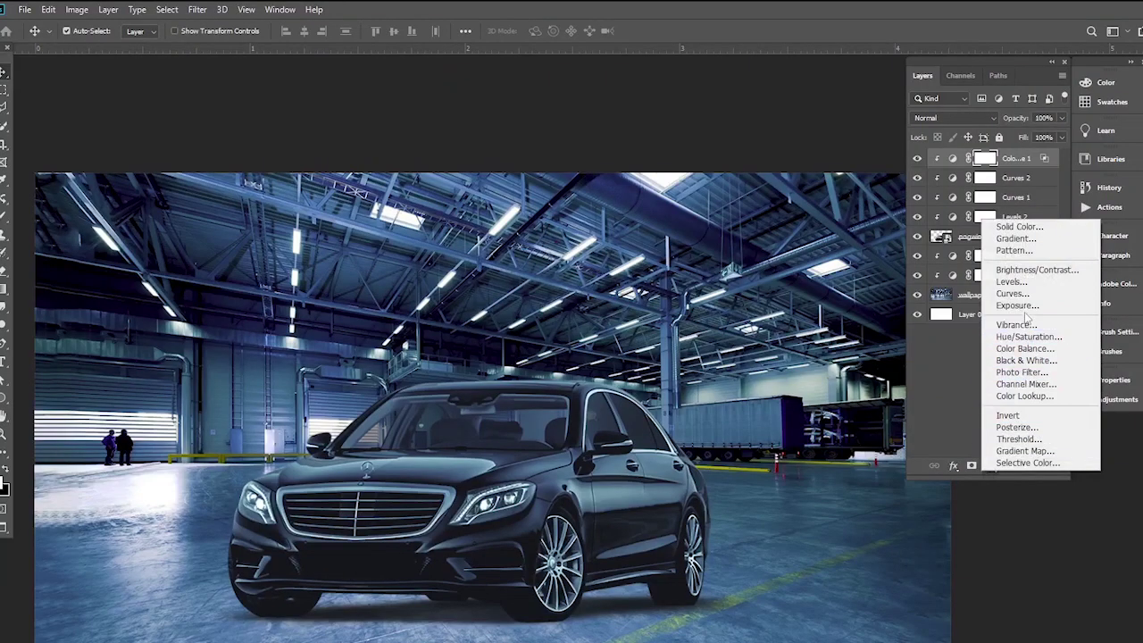
pyautogui.click(1017, 306)
pyautogui.click(965, 611)
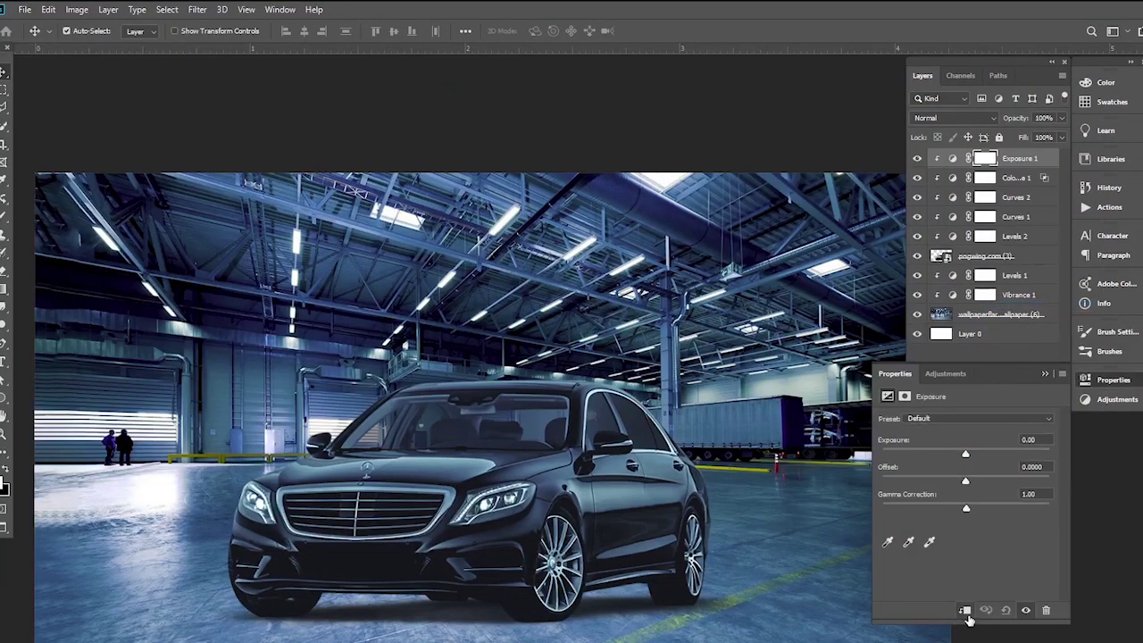
pyautogui.moveTo(965, 454); pyautogui.dragTo(1012, 457)
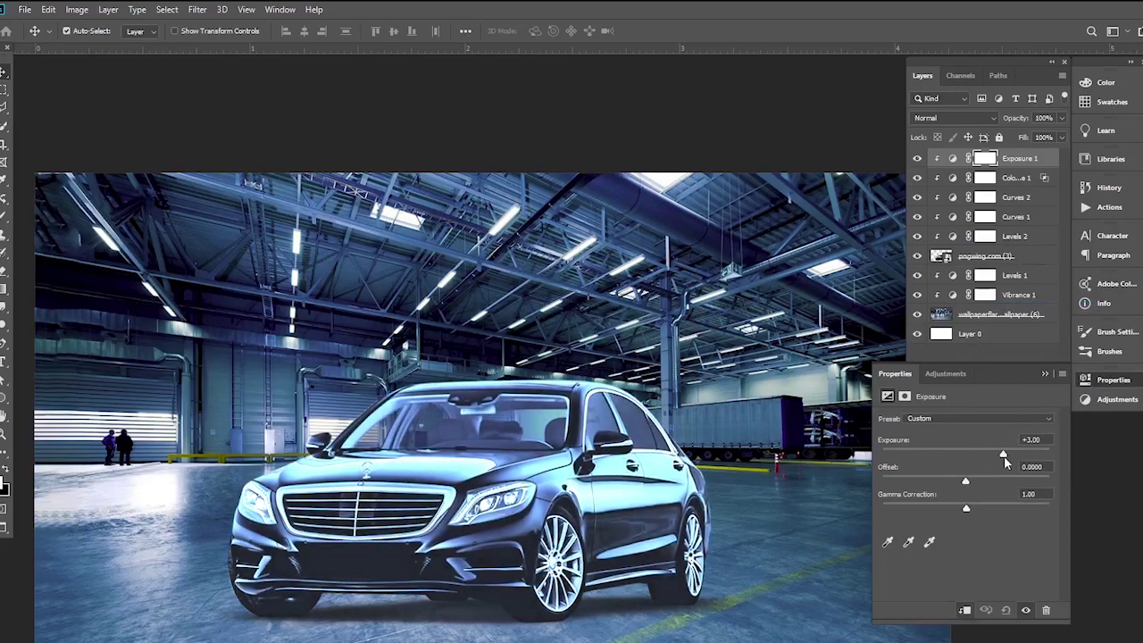
pyautogui.moveTo(1012, 457); pyautogui.dragTo(1016, 457)
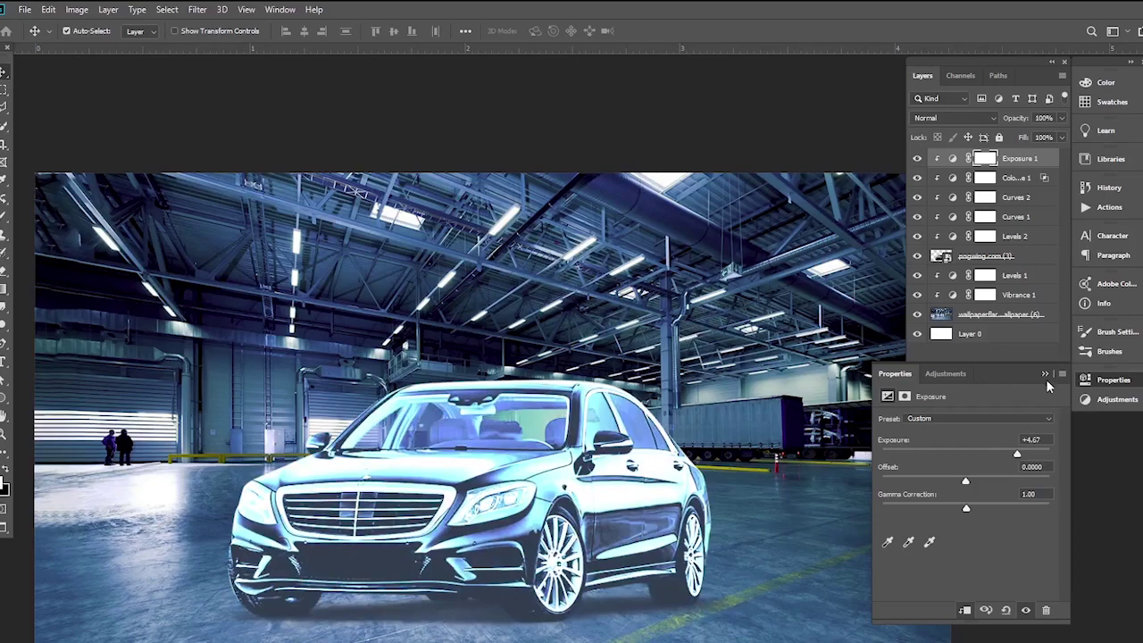
pyautogui.click(1044, 373)
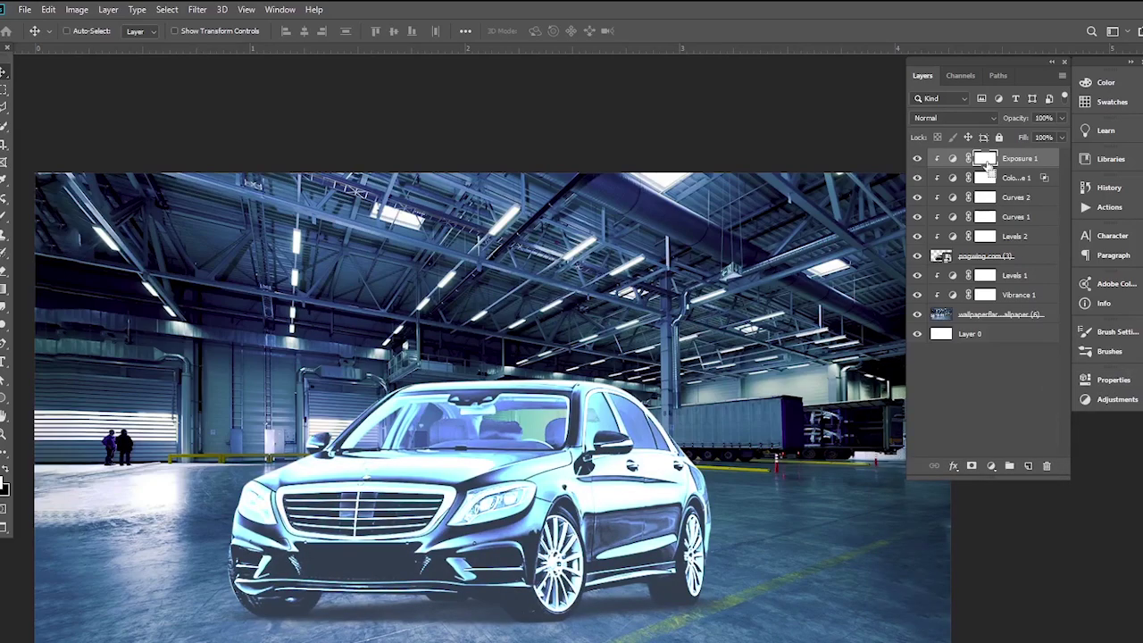
pyautogui.hotkey('ctrl', 'i')
# - Paint the exposure boost into the mask across the railing band
pyautogui.moveTo(474, 340)
pyautogui.mouseDown()
pyautogui.moveTo(631, 419)
pyautogui.moveTo(589, 473)
pyautogui.mouseUp()
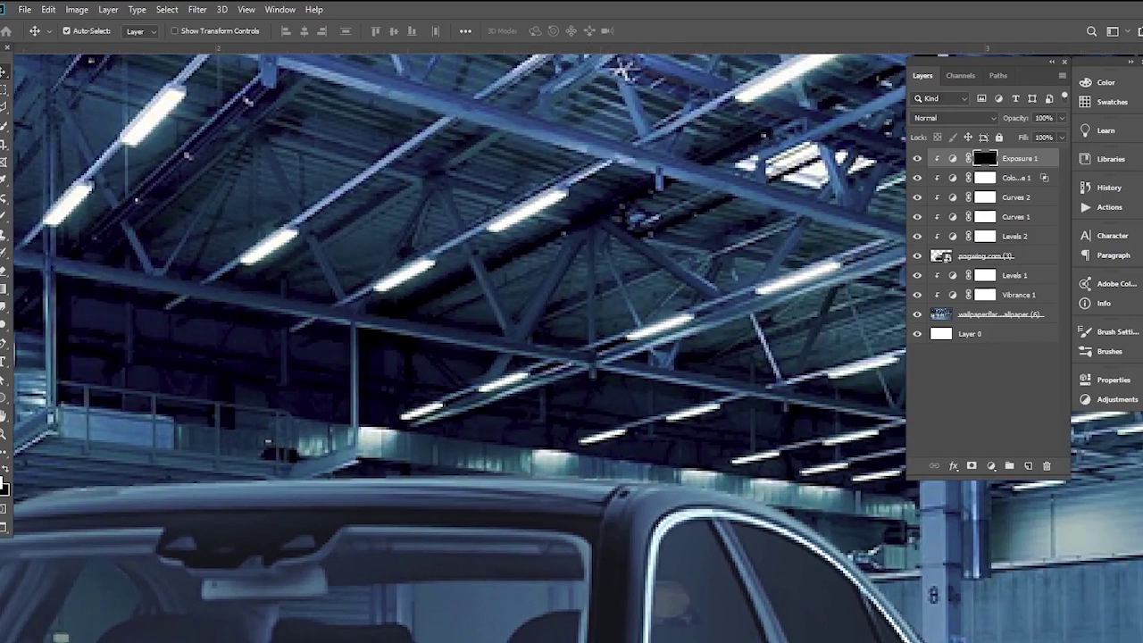
pyautogui.click(4, 219)
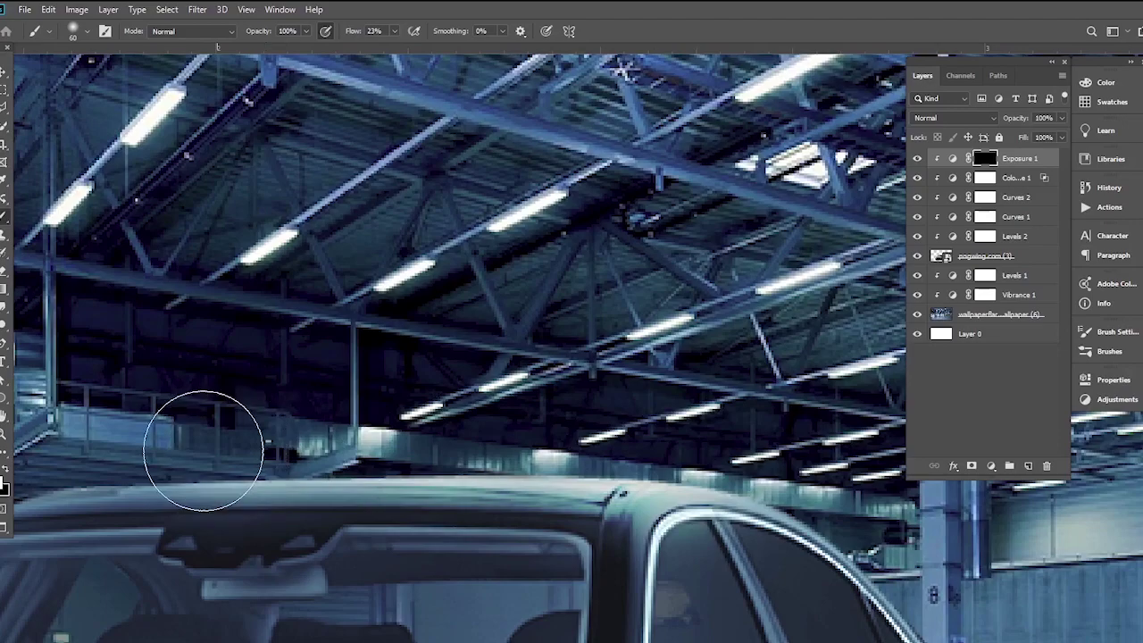
pyautogui.moveTo(63, 455); pyautogui.dragTo(676, 459)
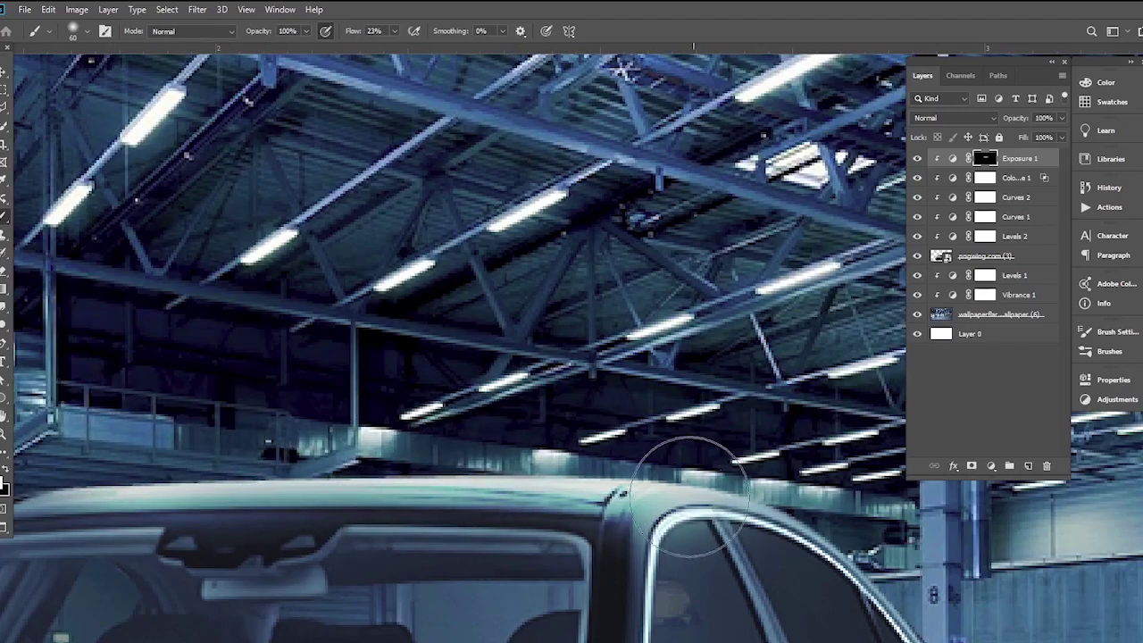
pyautogui.keyDown('alt'); pyautogui.click(468, 436); pyautogui.keyUp('alt')
pyautogui.keyDown('alt'); pyautogui.click(459, 456); pyautogui.keyUp('alt')
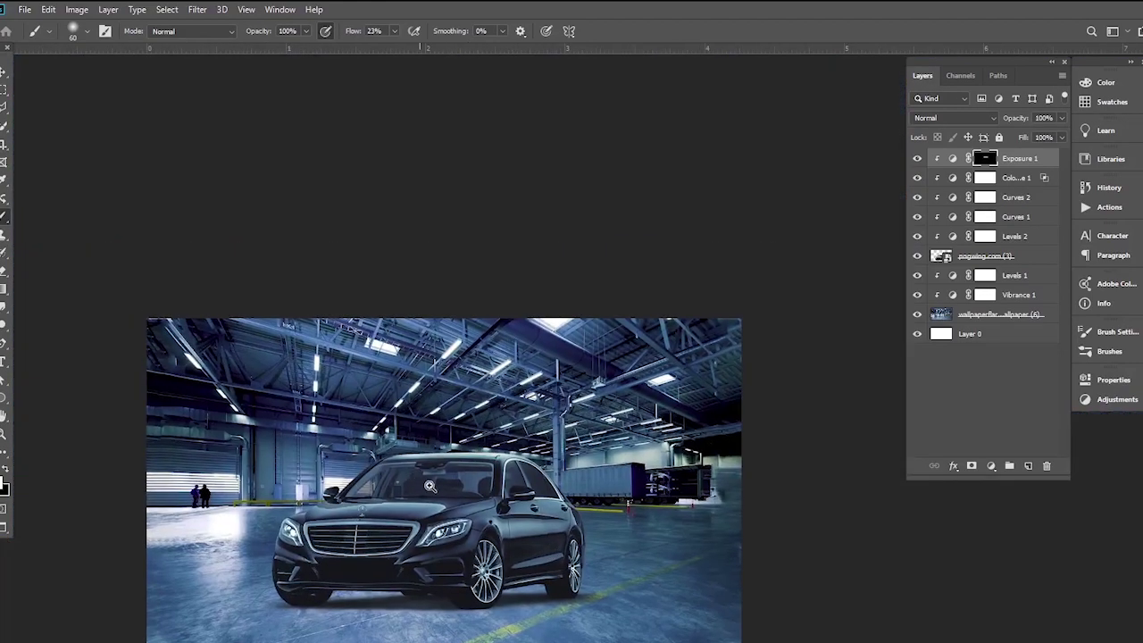
pyautogui.keyDown('ctrl'); pyautogui.click(449, 494); pyautogui.keyUp('ctrl')
pyautogui.moveTo(450, 495); pyautogui.dragTo(470, 502)
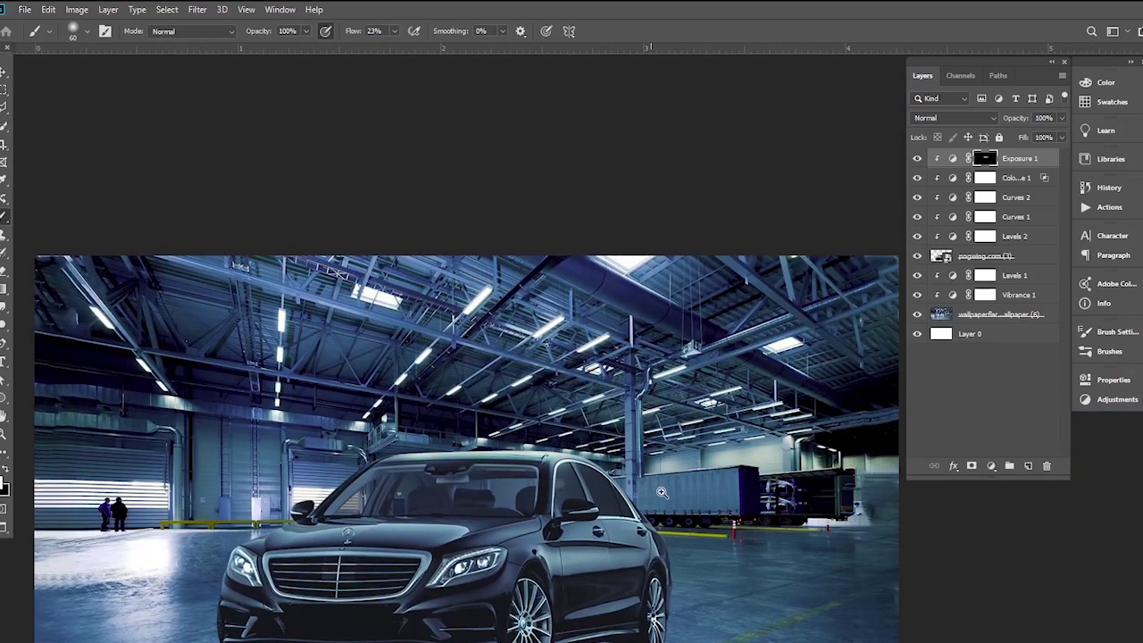
# - Brighten the floor left of the car with brush flow lowered to 16%
pyautogui.scroll(1, 669, 500)
pyautogui.moveTo(610, 518); pyautogui.dragTo(666, 498)
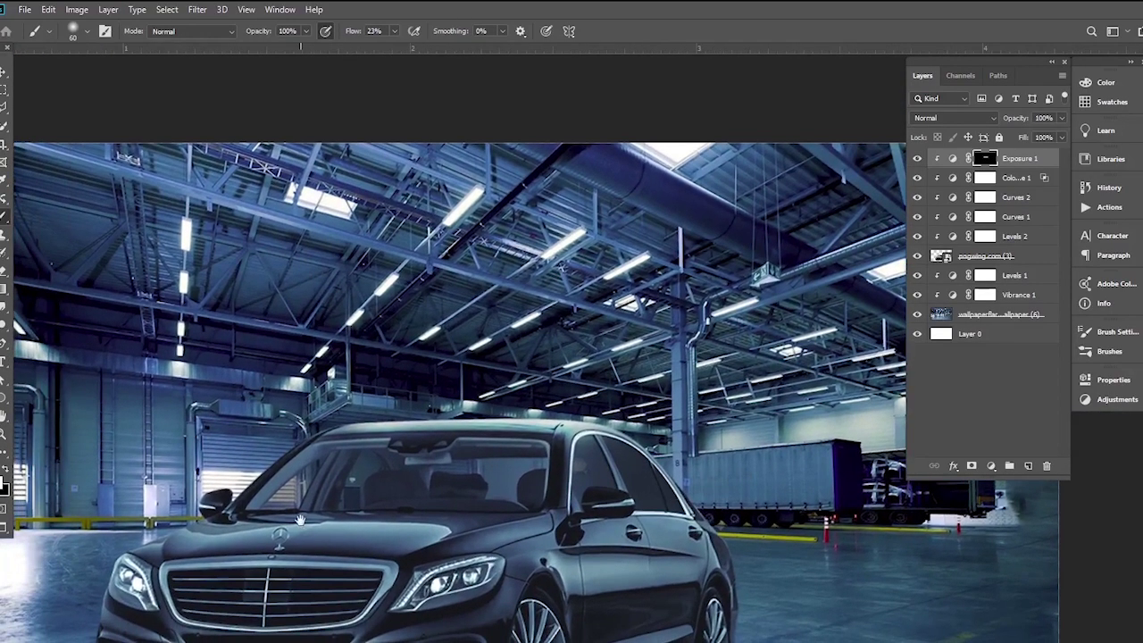
pyautogui.moveTo(301, 520); pyautogui.dragTo(435, 527)
pyautogui.scroll(2, 375, 536)
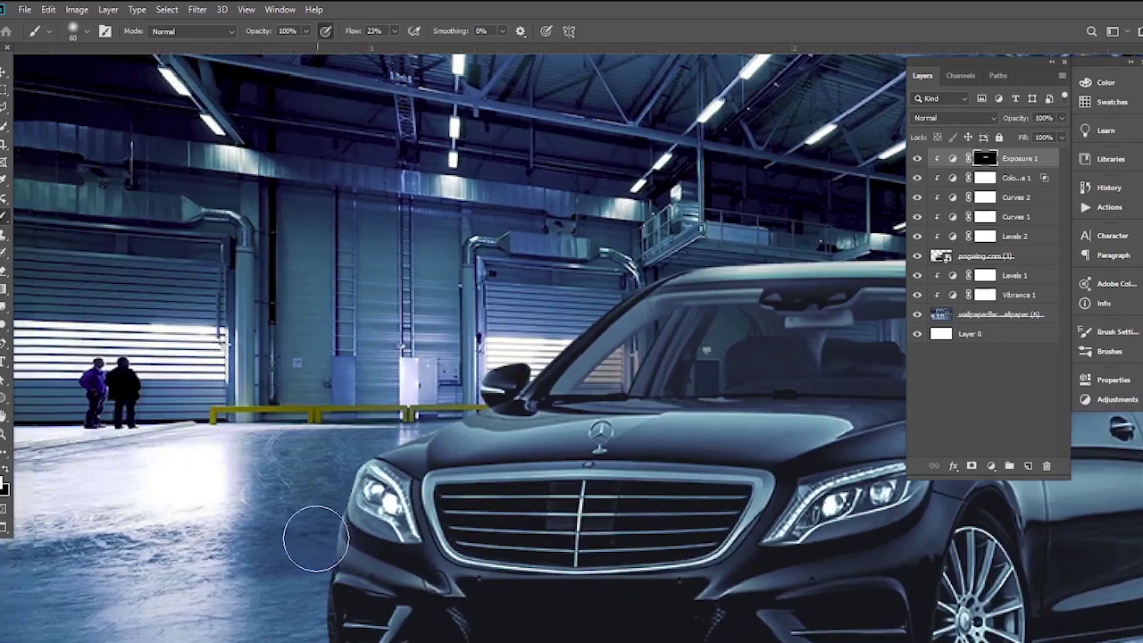
pyautogui.moveTo(319, 530); pyautogui.dragTo(344, 458)
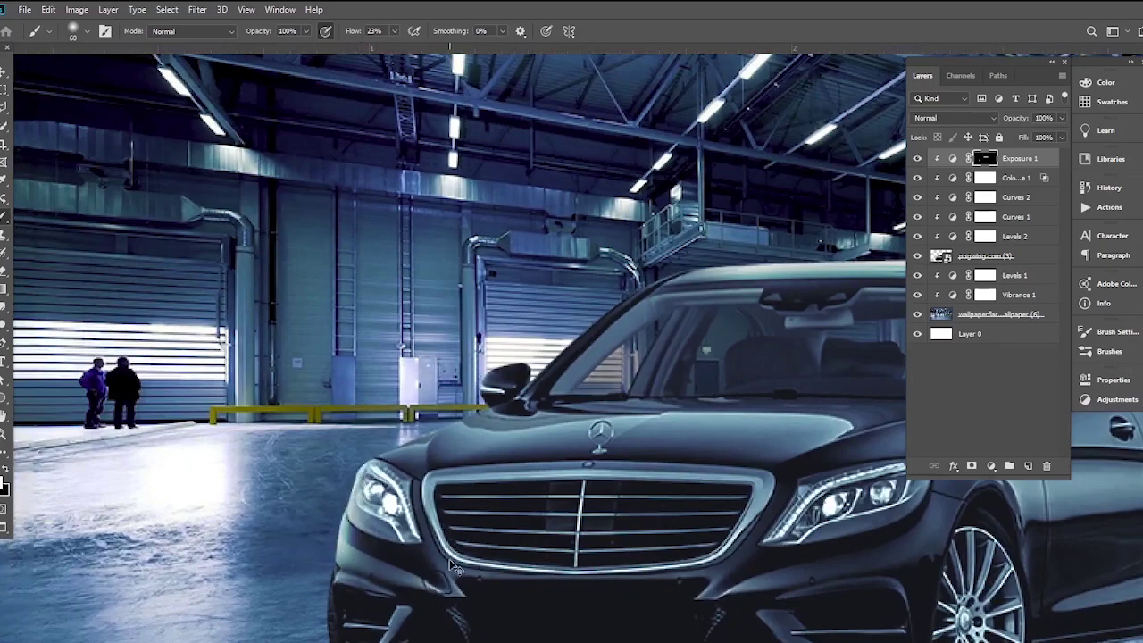
pyautogui.moveTo(355, 32); pyautogui.dragTo(348, 34)
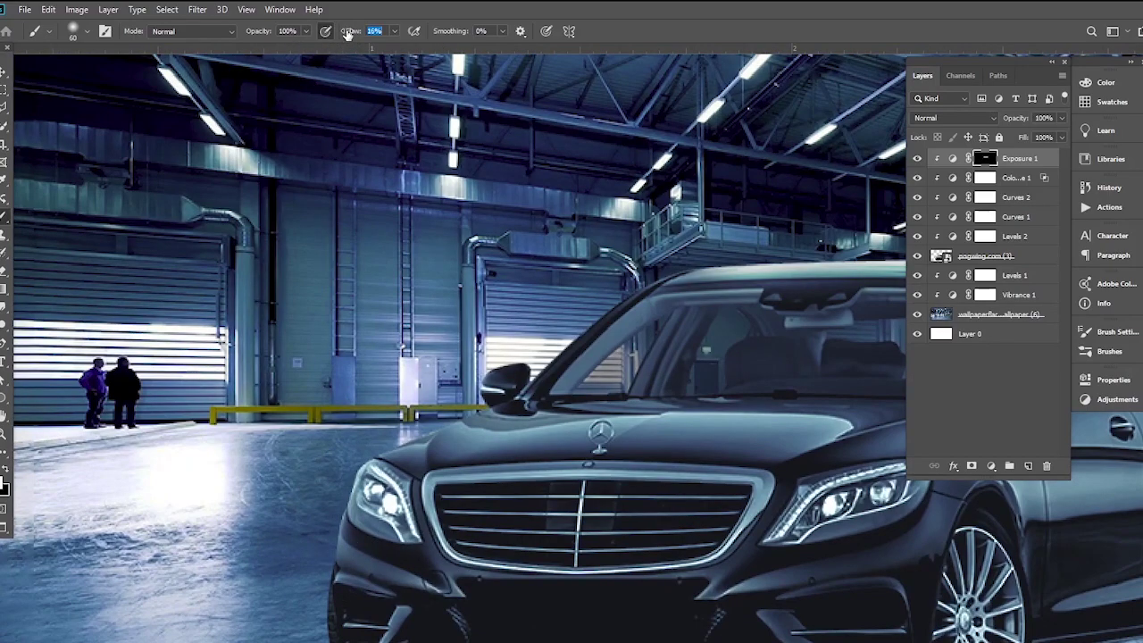
pyautogui.moveTo(326, 509)
pyautogui.mouseDown()
pyautogui.moveTo(300, 629)
pyautogui.moveTo(309, 623)
pyautogui.mouseUp()
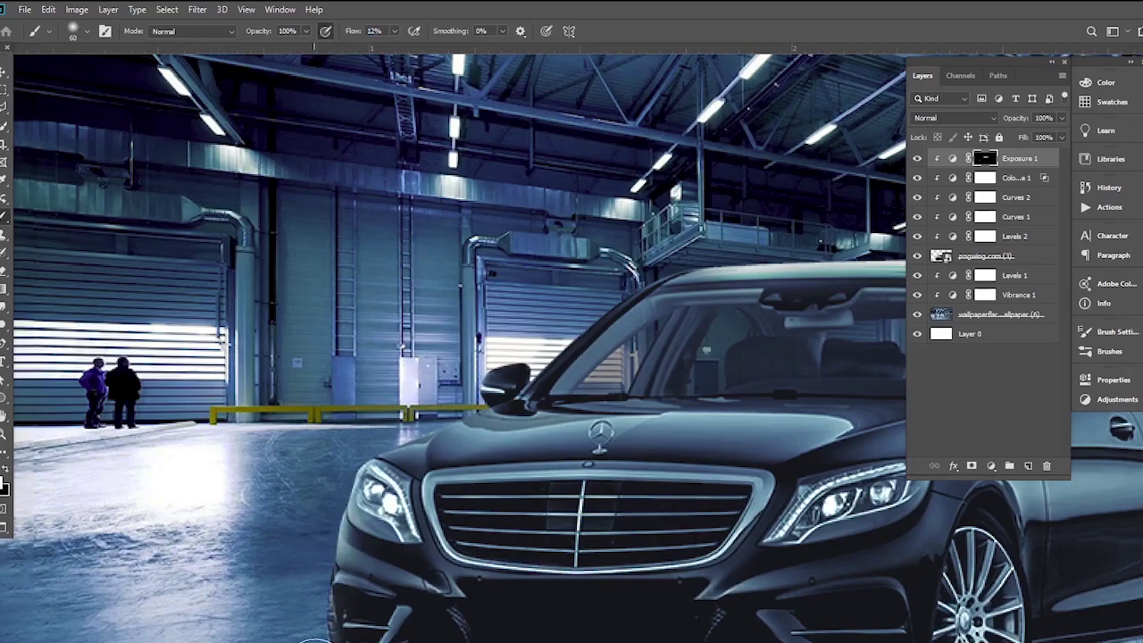
pyautogui.moveTo(530, 418); pyautogui.dragTo(458, 503)
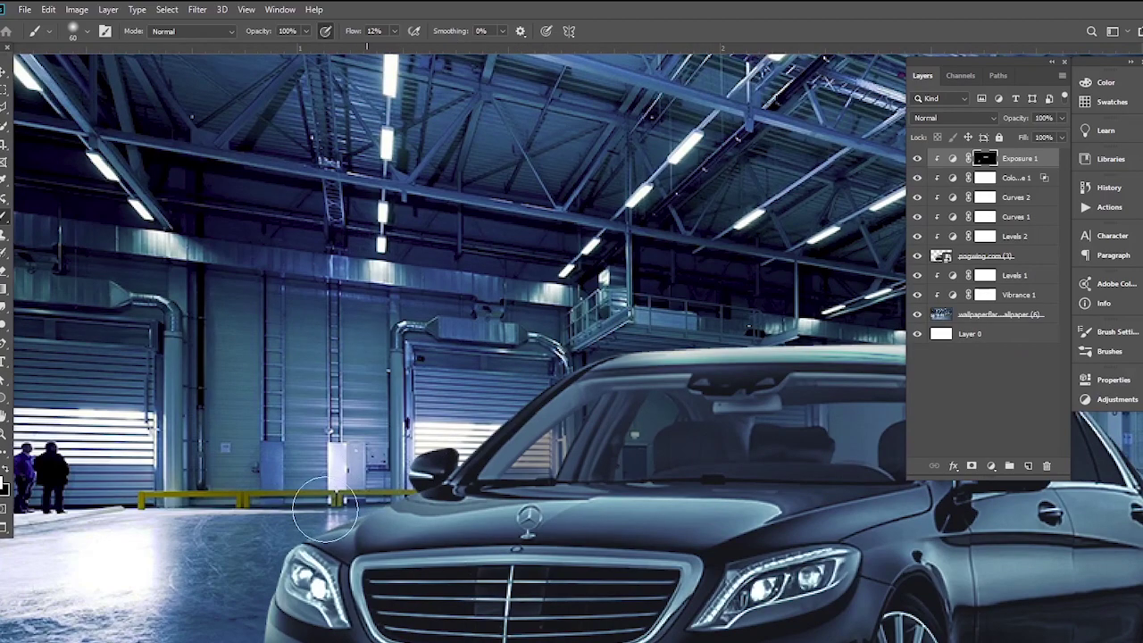
pyautogui.scroll(-2, 435, 460)
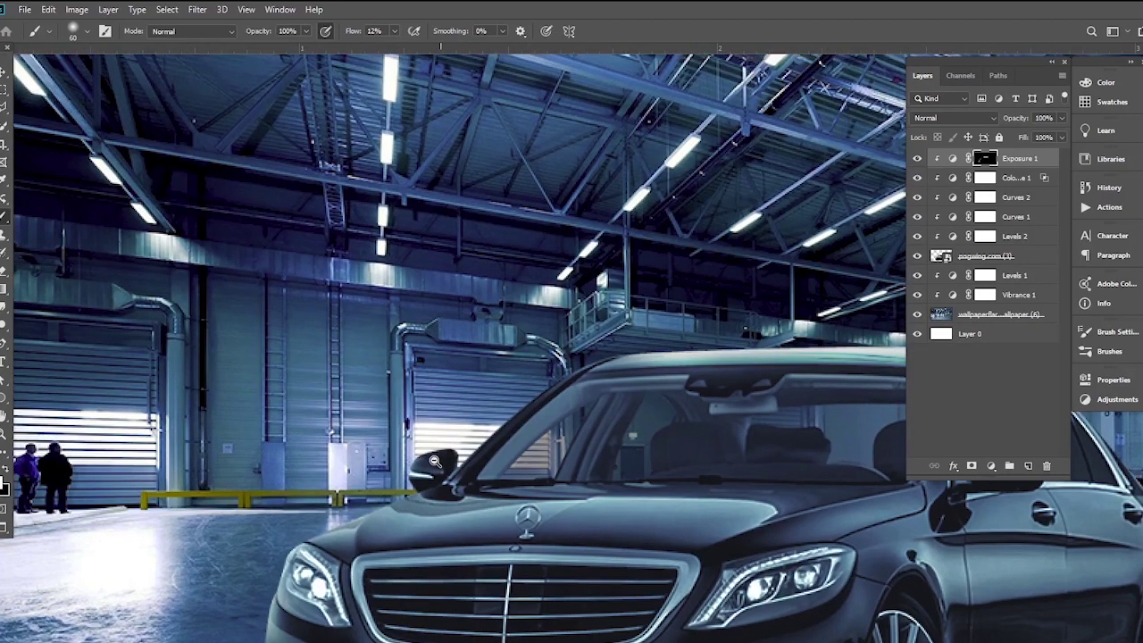
pyautogui.scroll(-1, 434, 460)
pyautogui.scroll(3, 482, 473)
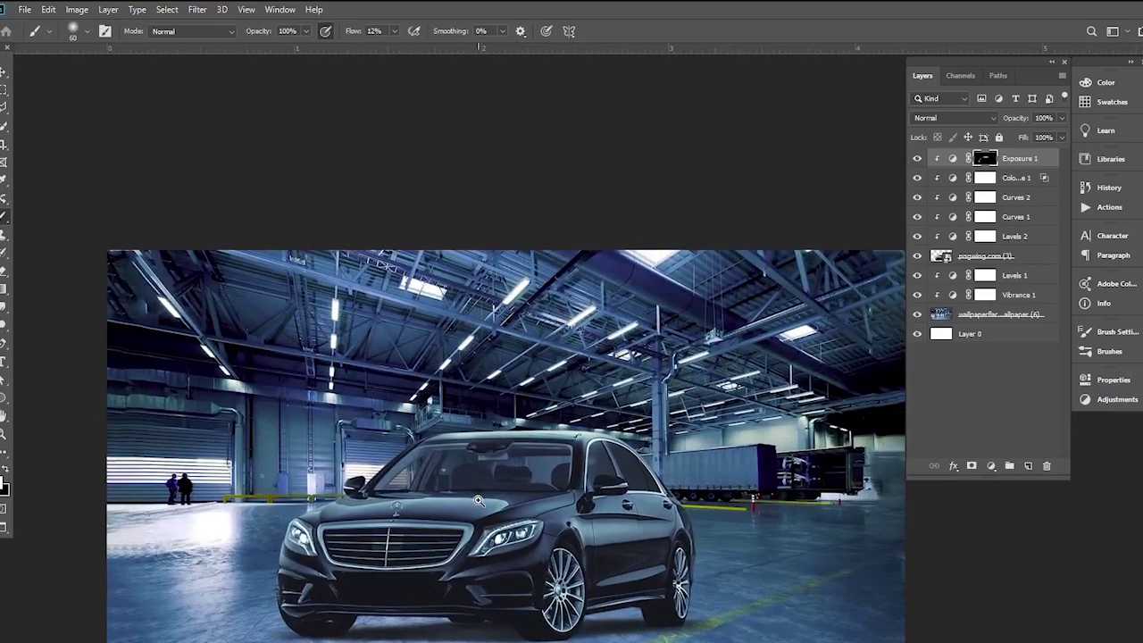
# - Compare Exposure 1 hidden and shown, then zoom in and select the Ellipse tool
pyautogui.click(917, 159)
pyautogui.click(916, 159)
pyautogui.click(917, 159)
pyautogui.click(917, 159)
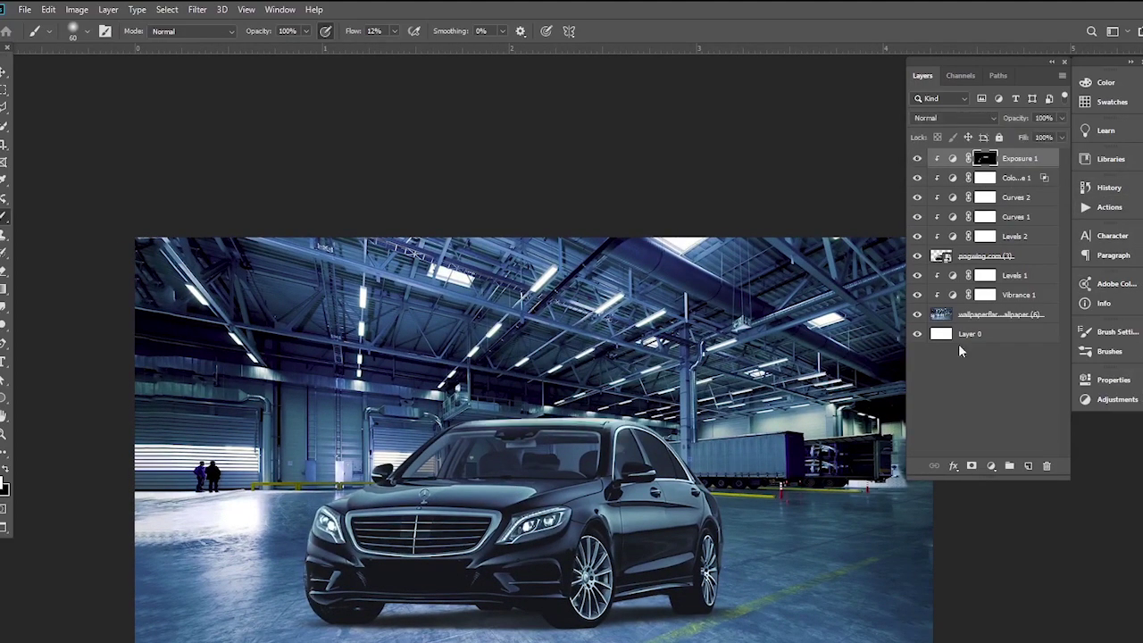
pyautogui.scroll(2, 643, 517)
pyautogui.scroll(-1, 616, 500)
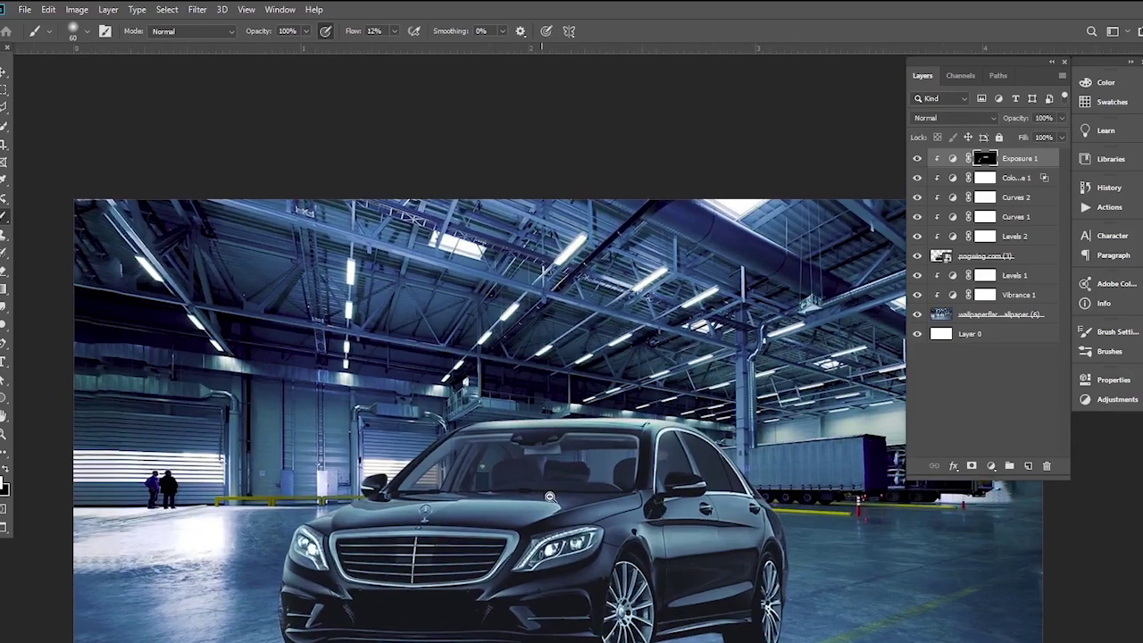
pyautogui.scroll(1, 550, 496)
pyautogui.click(3, 72)
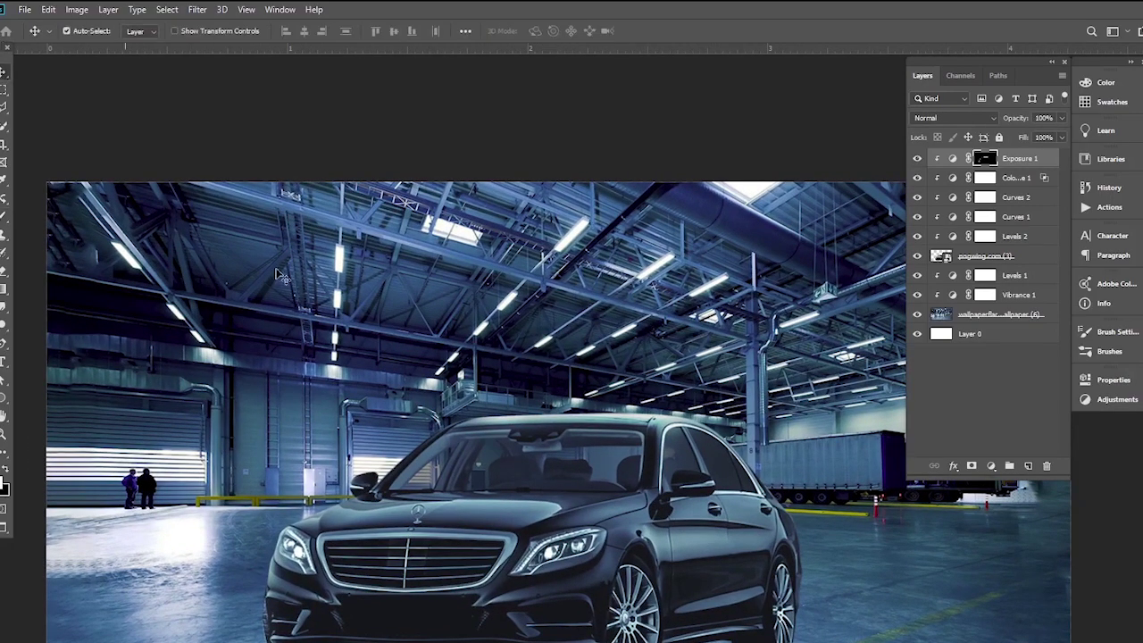
pyautogui.scroll(1, 402, 558)
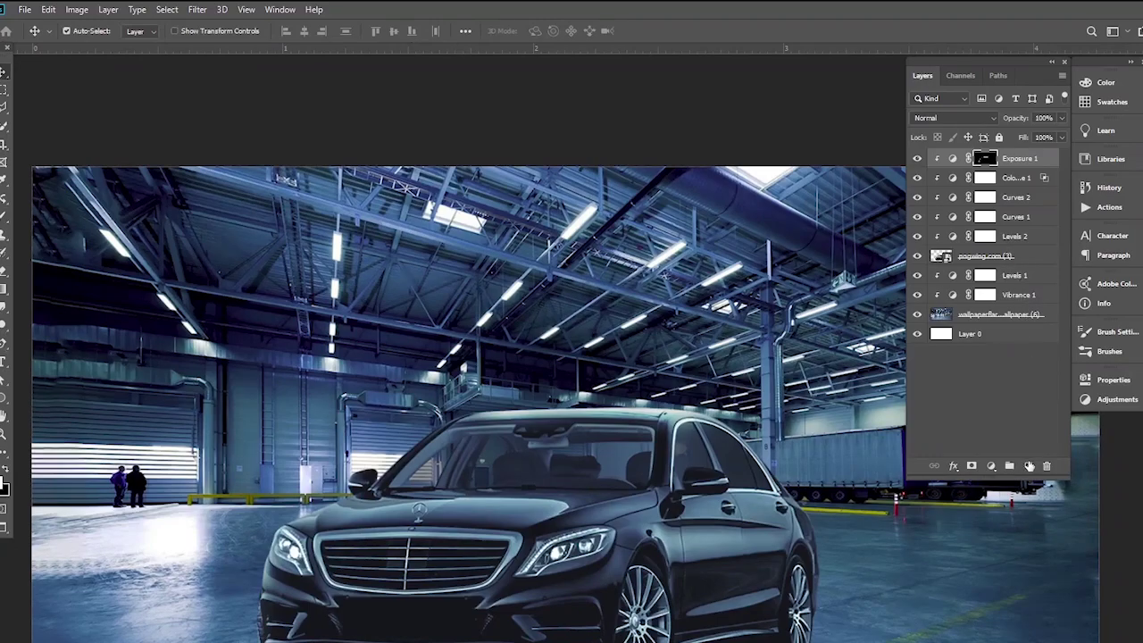
pyautogui.click(4, 400)
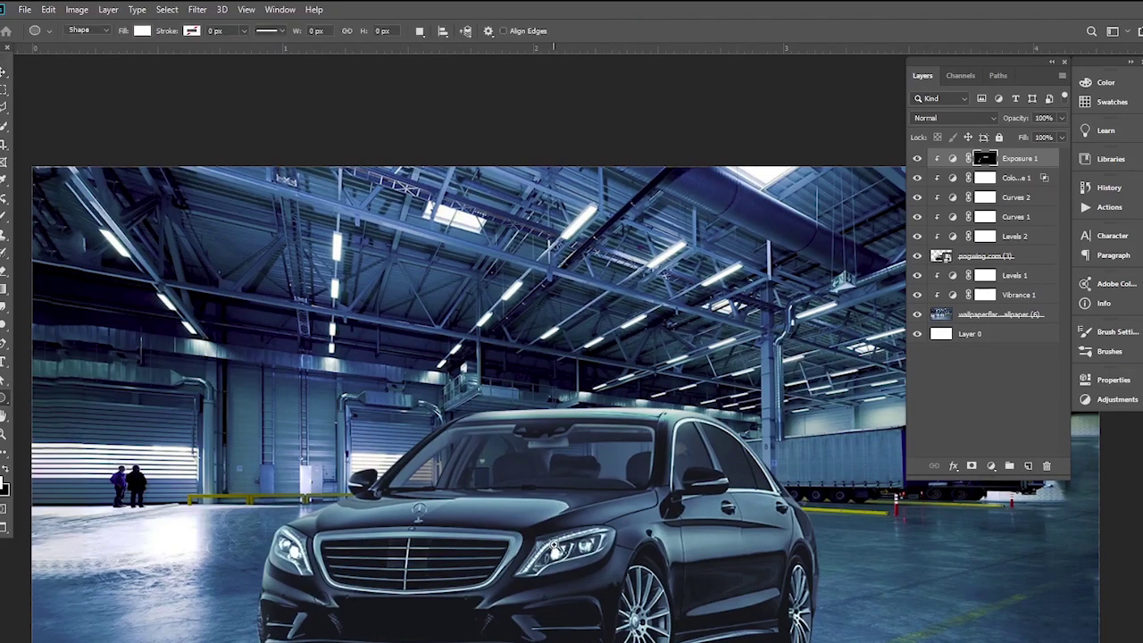
# - Draw a white ellipse over the right headlight lamp
pyautogui.scroll(2, 554, 545)
pyautogui.scroll(2, 572, 554)
pyautogui.scroll(2, 603, 571)
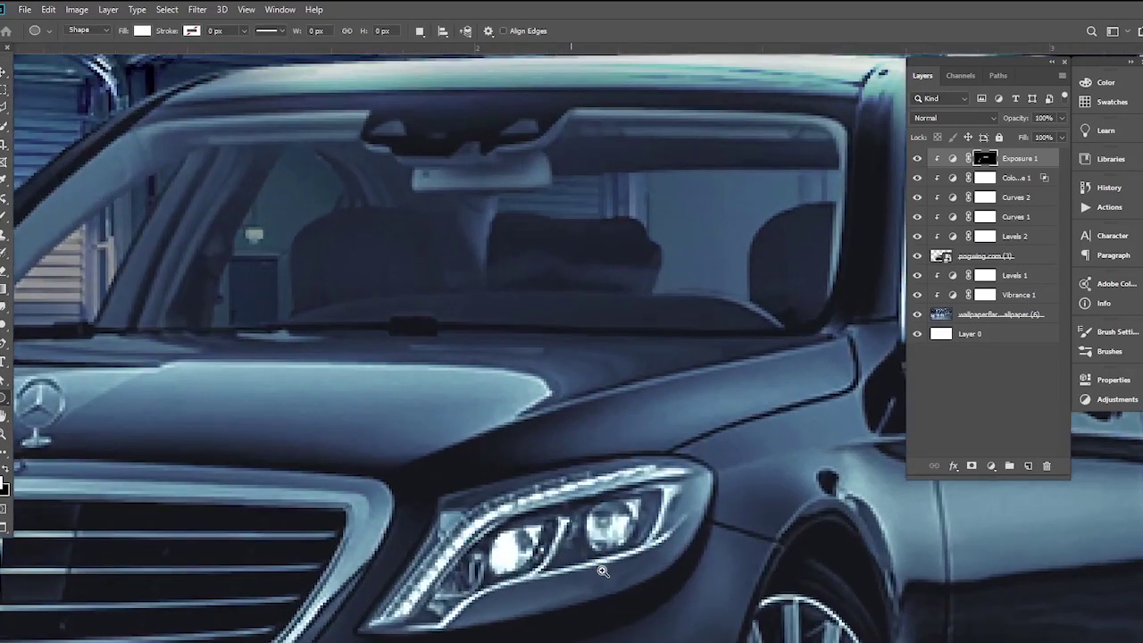
pyautogui.scroll(1, 602, 571)
pyautogui.moveTo(590, 505); pyautogui.dragTo(641, 559)
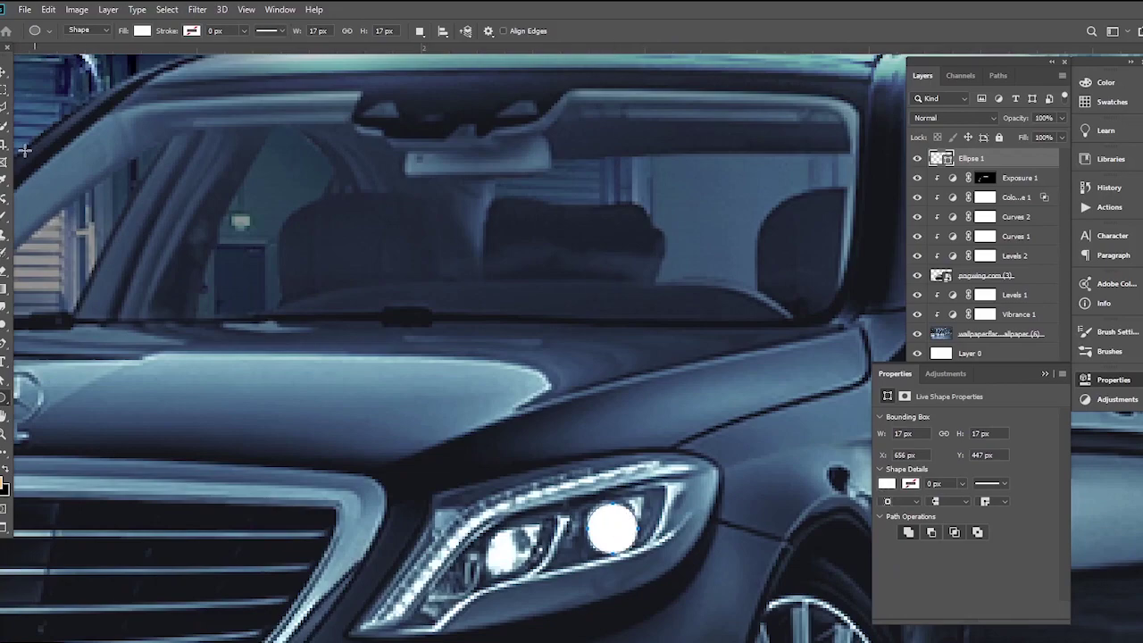
# - Copy the ellipse onto the left lamp, widening and flattening it to fit
pyautogui.press('v')
pyautogui.moveTo(625, 528); pyautogui.dragTo(502, 553)
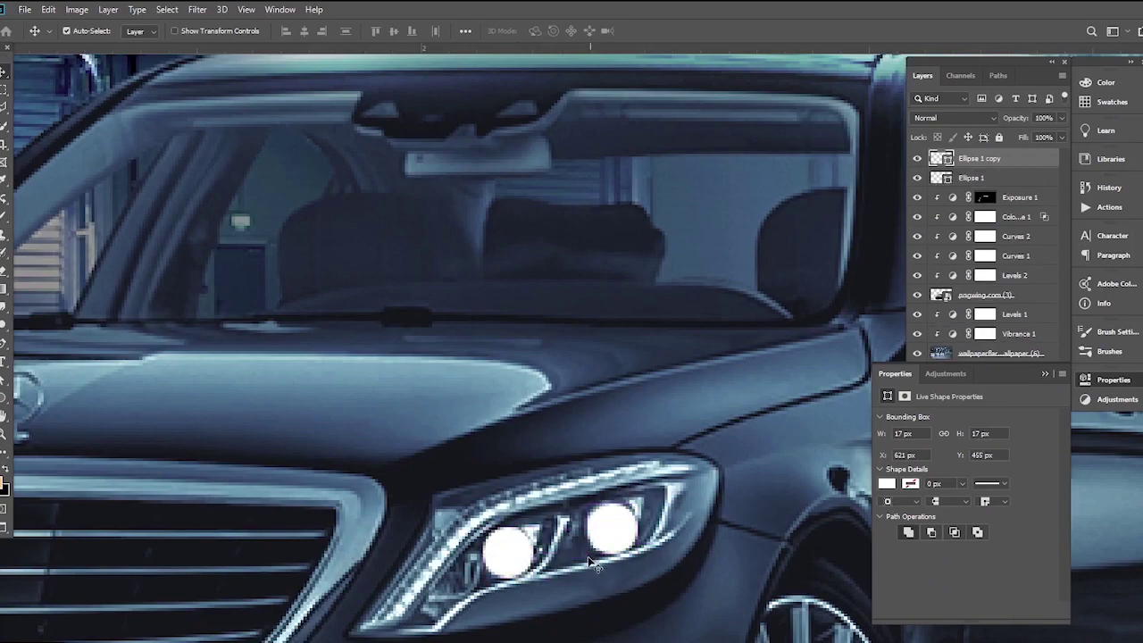
pyautogui.hotkey('ctrl', 't')
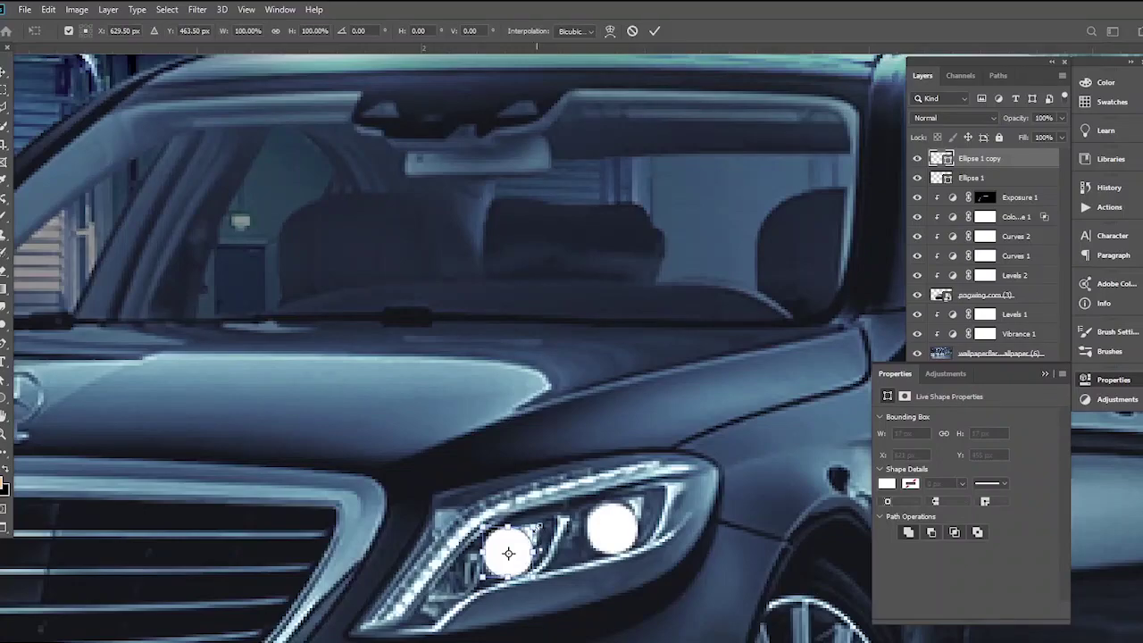
pyautogui.moveTo(534, 528); pyautogui.dragTo(541, 524)
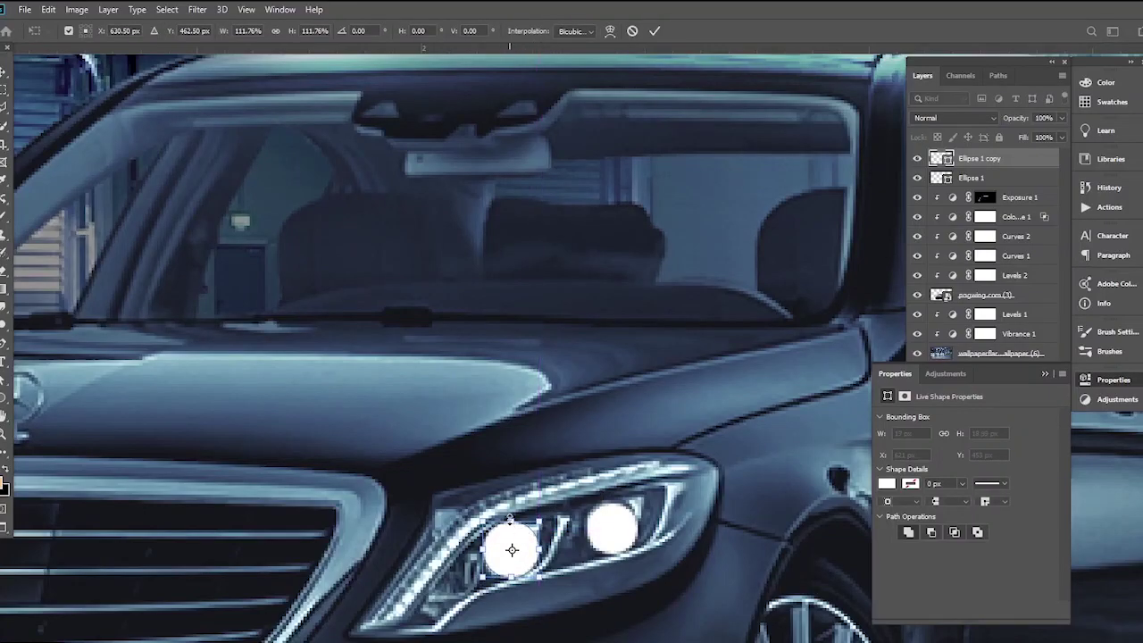
pyautogui.moveTo(541, 582); pyautogui.dragTo(545, 545)
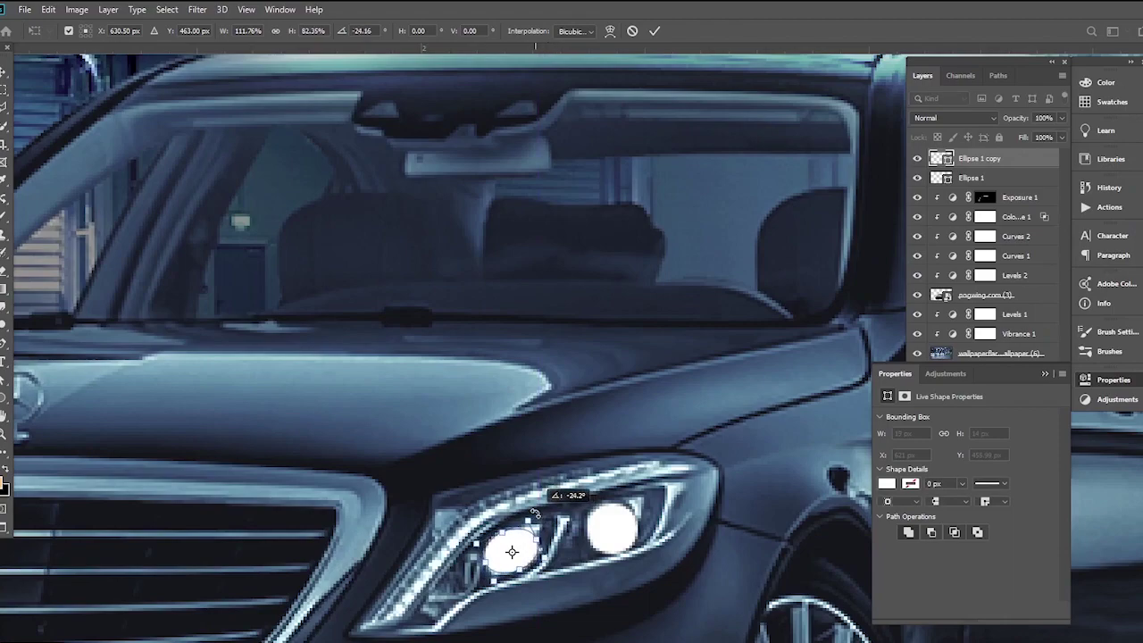
pyautogui.press('Return')
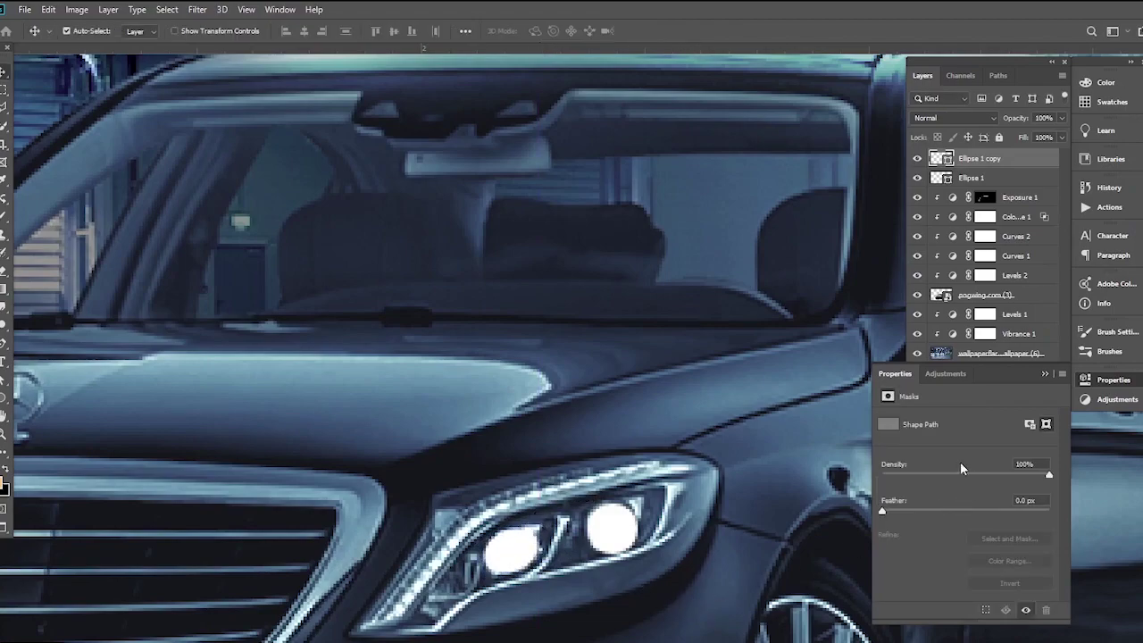
# - Feather both headlight ellipse masks to 3.5 px and collapse Properties
pyautogui.moveTo(882, 510); pyautogui.dragTo(912, 511)
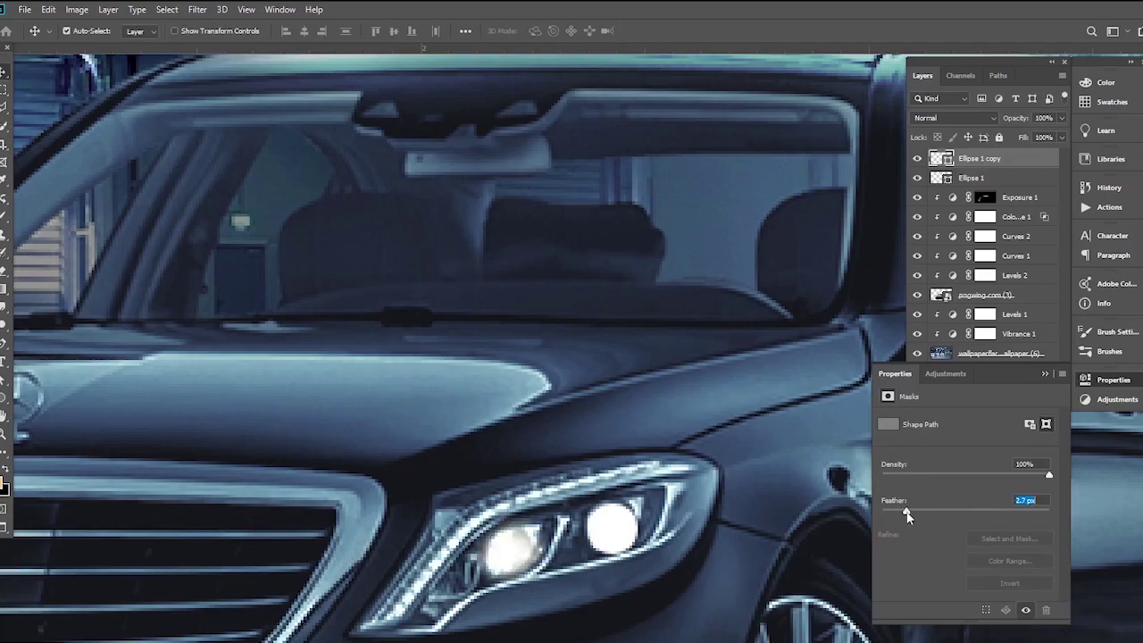
pyautogui.click(639, 538)
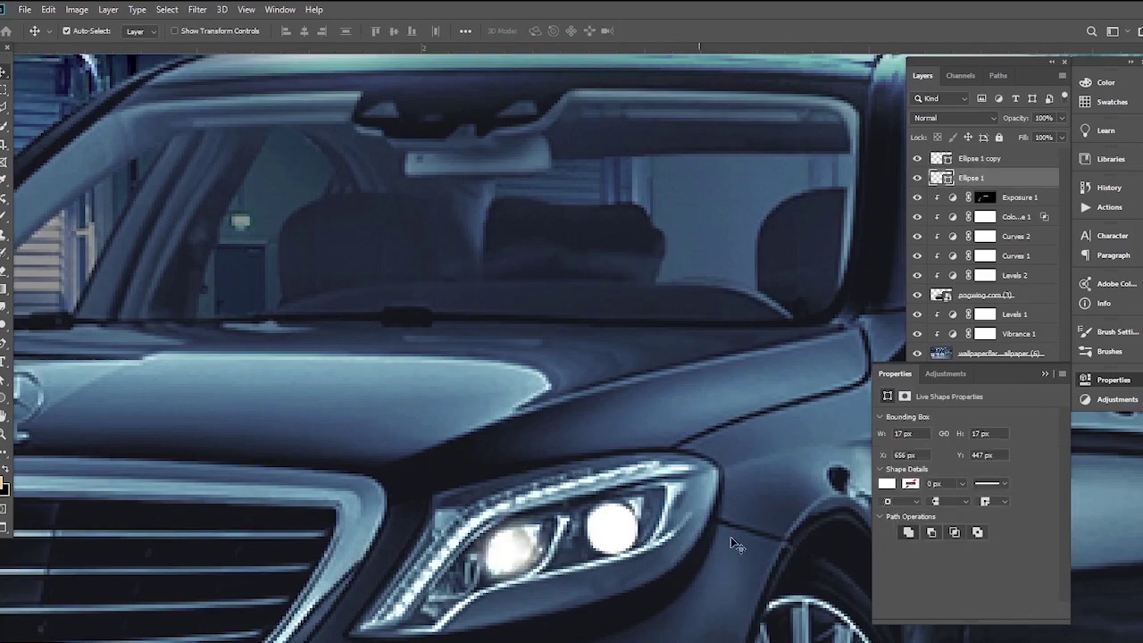
pyautogui.click(904, 396)
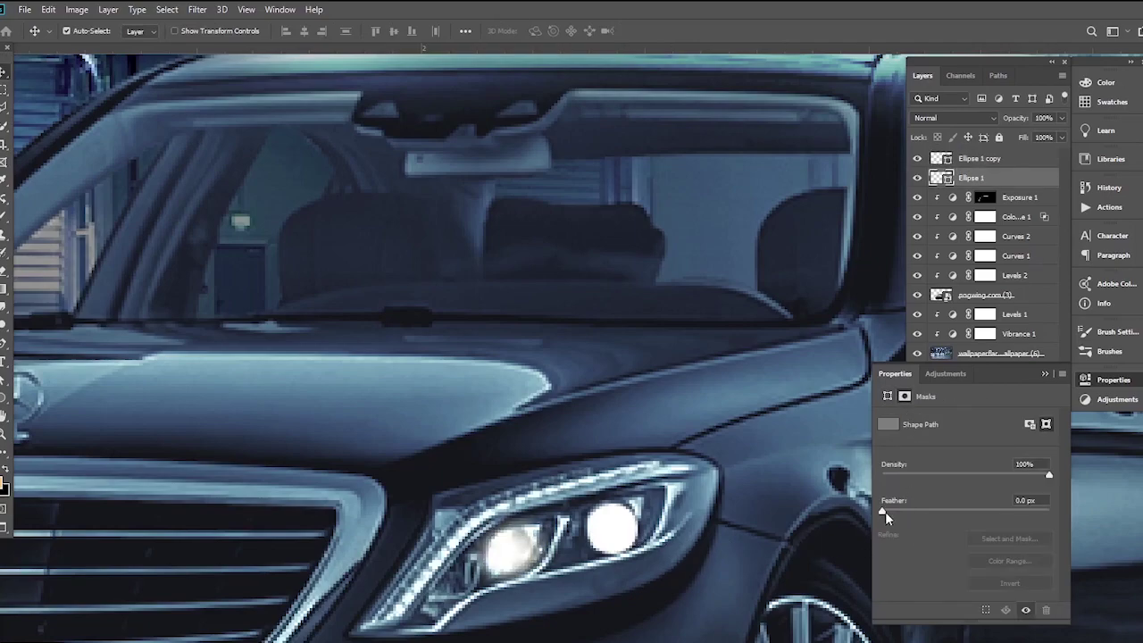
pyautogui.moveTo(883, 510); pyautogui.dragTo(923, 512)
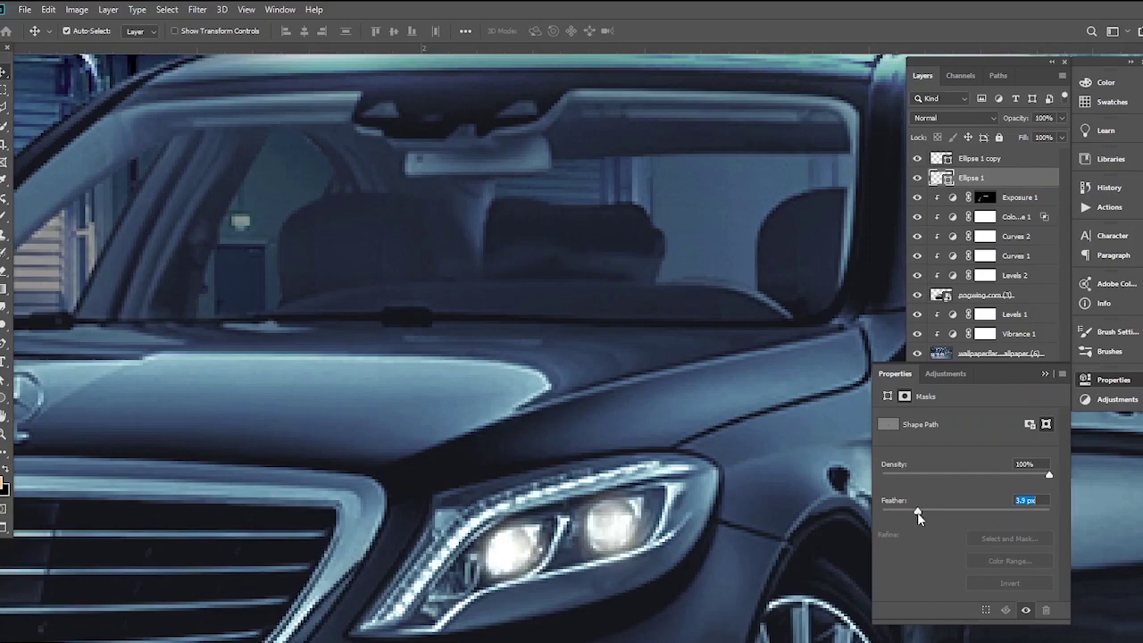
pyautogui.click(1044, 374)
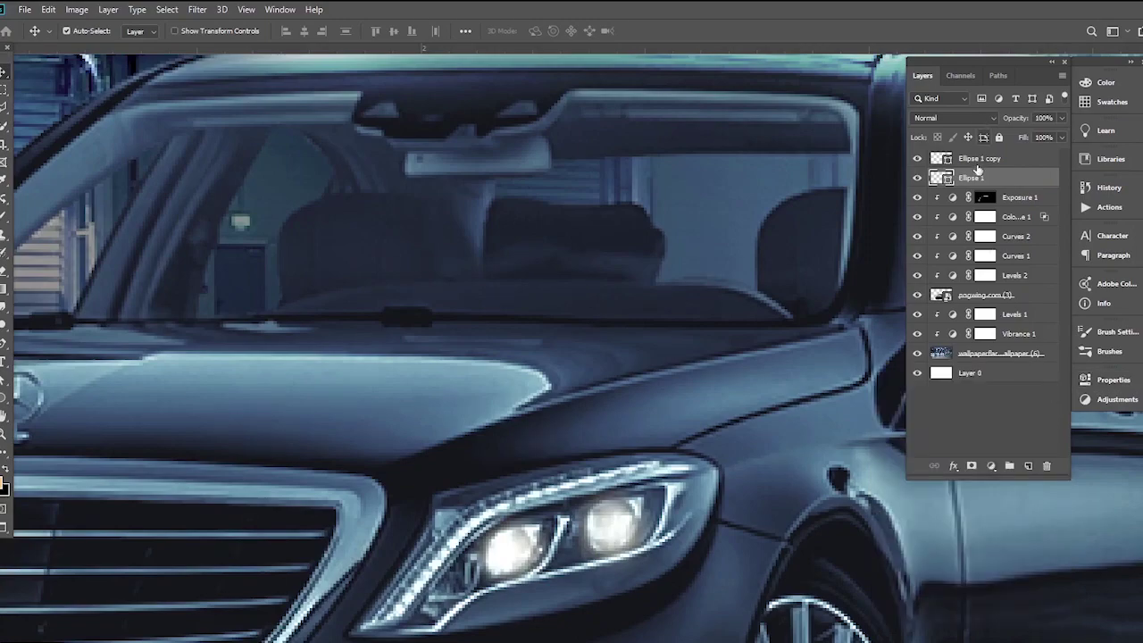
# - Convert Ellipse 1 and Ellipse 1 copy into one smart object
pyautogui.rightClick(1026, 175)
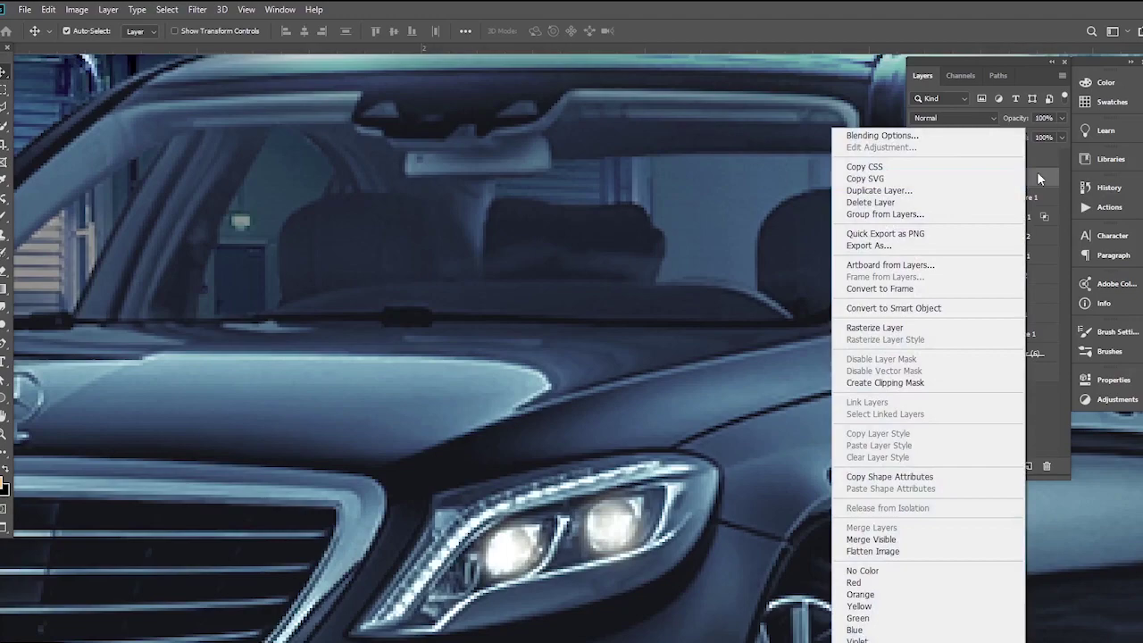
pyautogui.click(1036, 175)
pyautogui.rightClick(1033, 178)
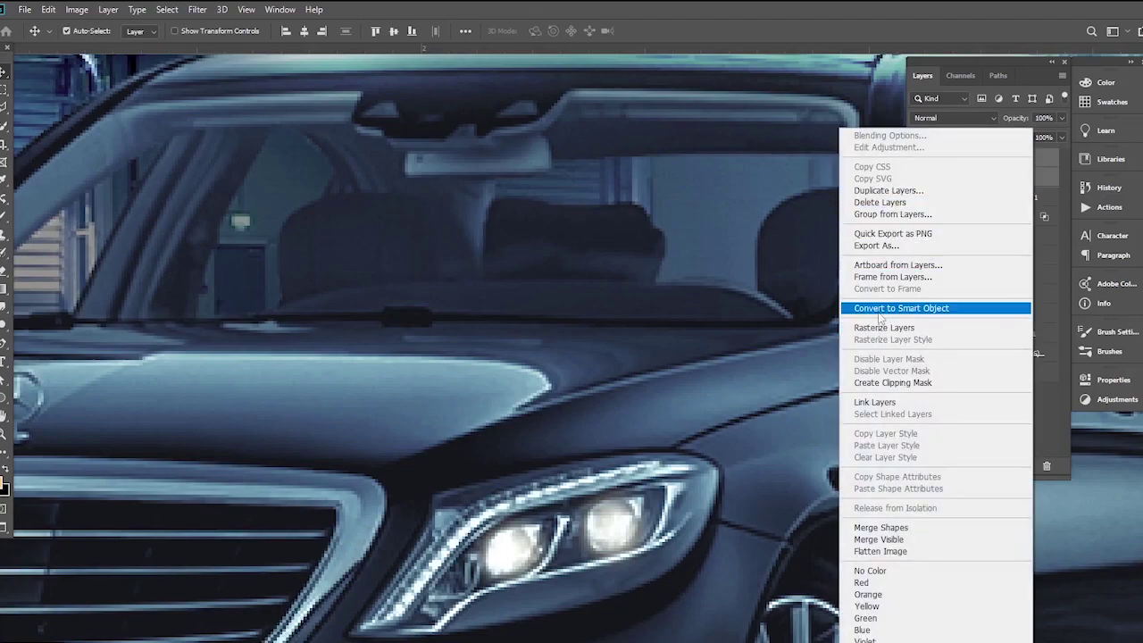
pyautogui.click(884, 308)
# - Set the glow smart object to Linear Light with 39% fill
pyautogui.click(917, 159)
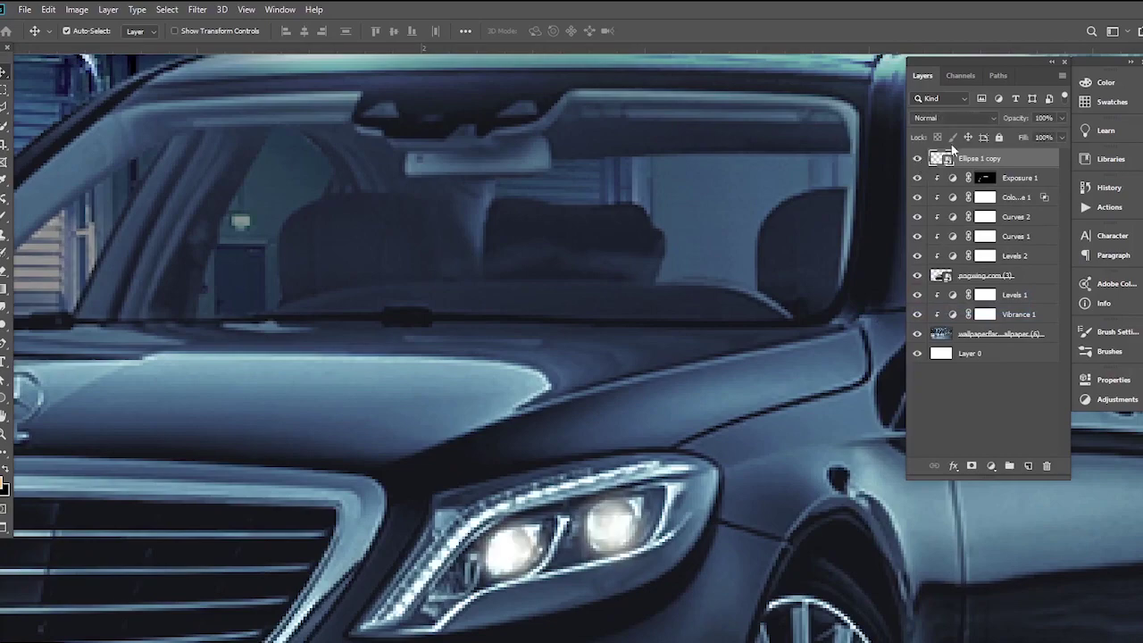
pyautogui.click(971, 116)
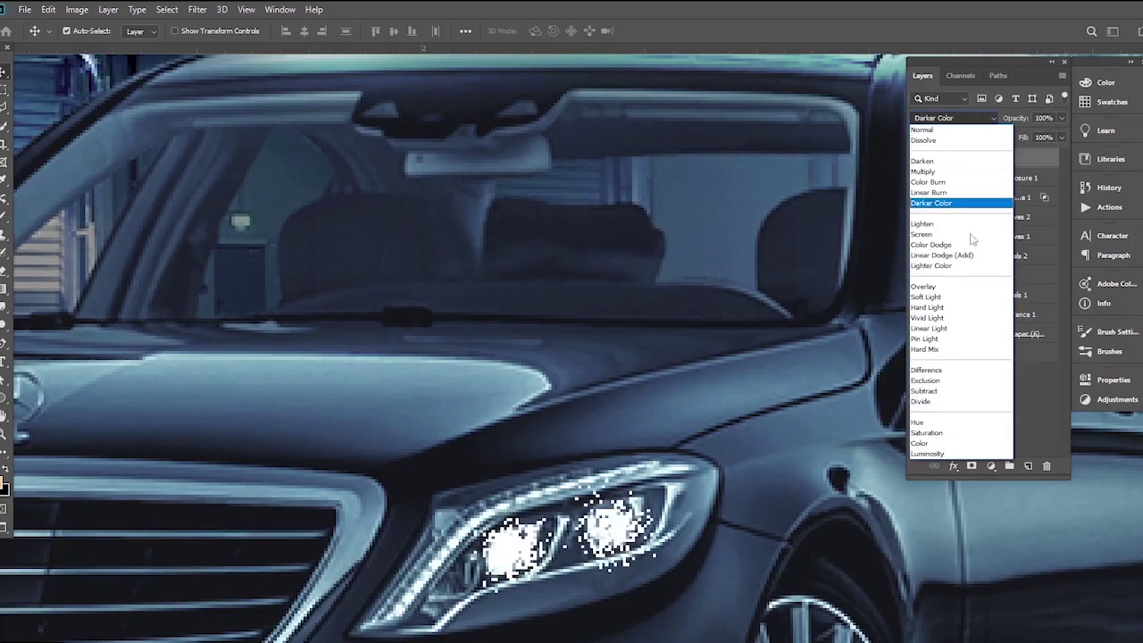
pyautogui.click(944, 330)
pyautogui.moveTo(1029, 138); pyautogui.dragTo(971, 152)
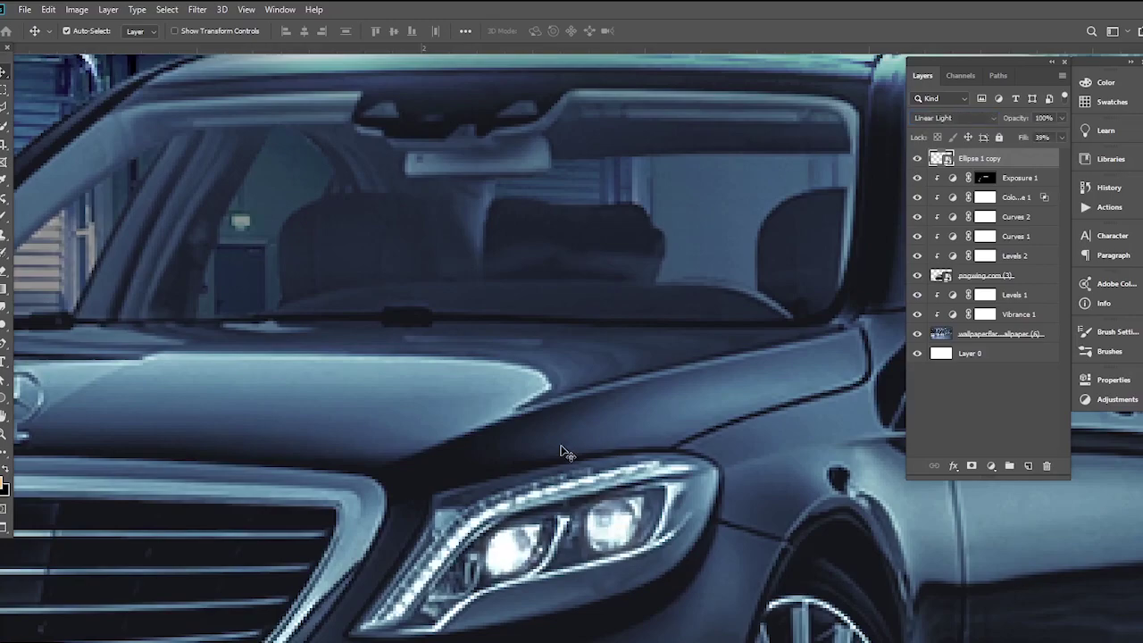
pyautogui.keyDown('ctrl'); pyautogui.keyDown('alt'); pyautogui.click(497, 391); pyautogui.keyUp('alt'); pyautogui.keyUp('ctrl')
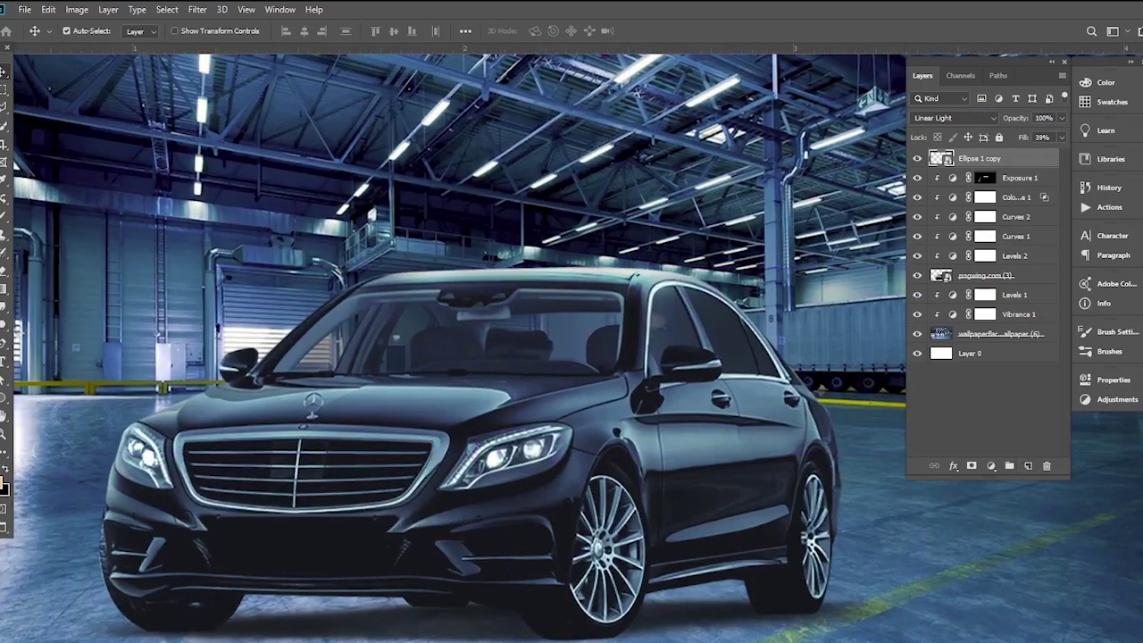
# - Add a new layer and set the foreground colour to pale warm #fff3eb
pyautogui.press('b')
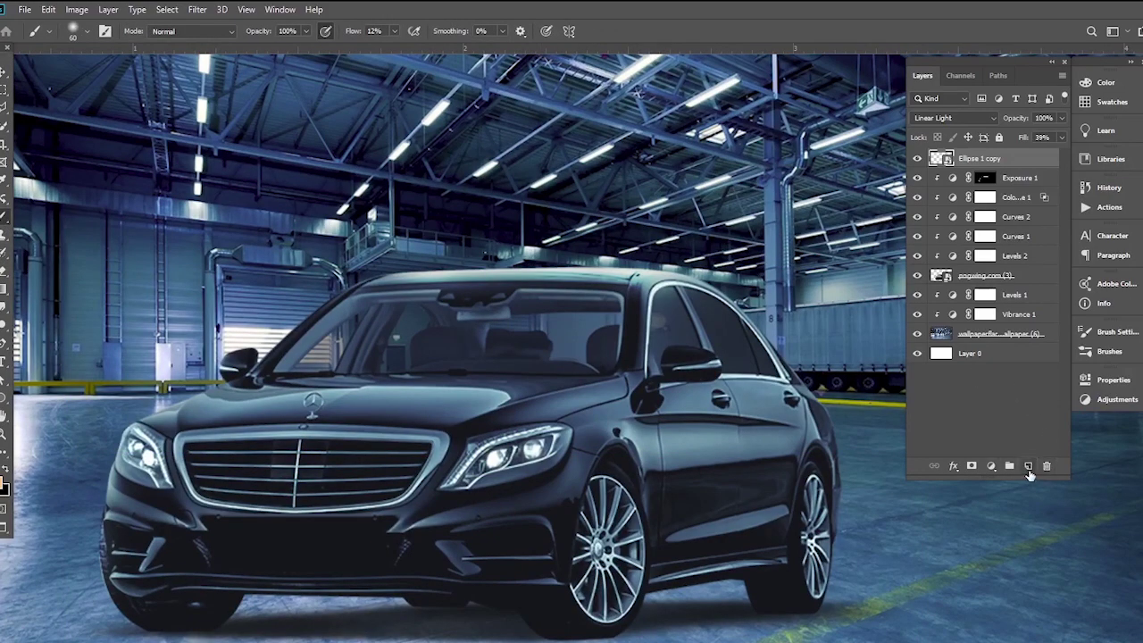
pyautogui.click(1028, 468)
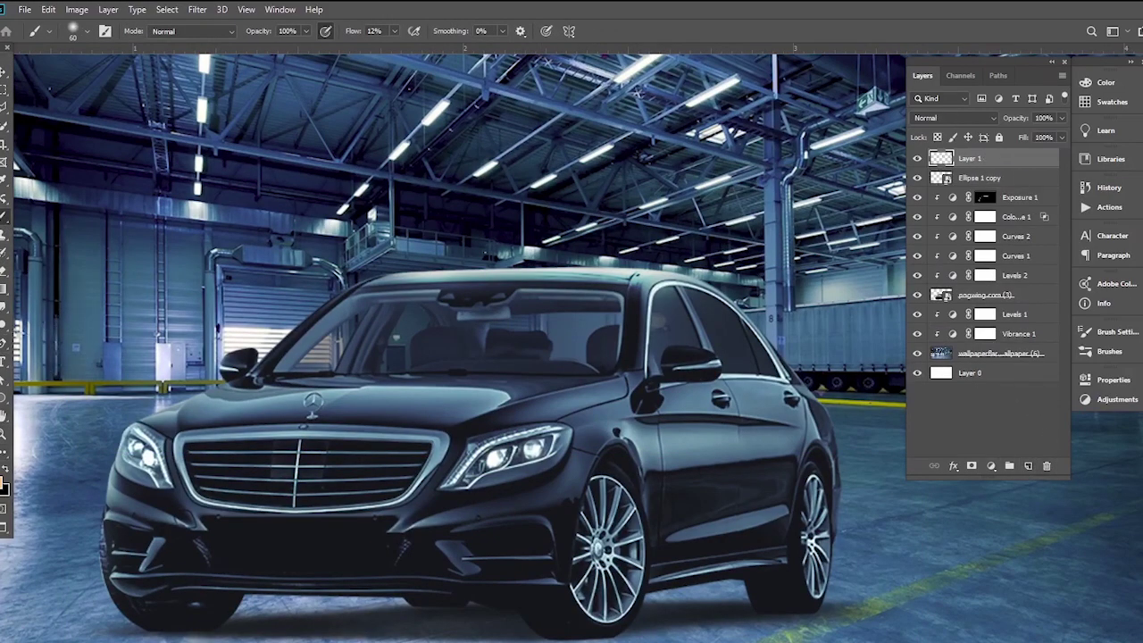
pyautogui.click(3, 484)
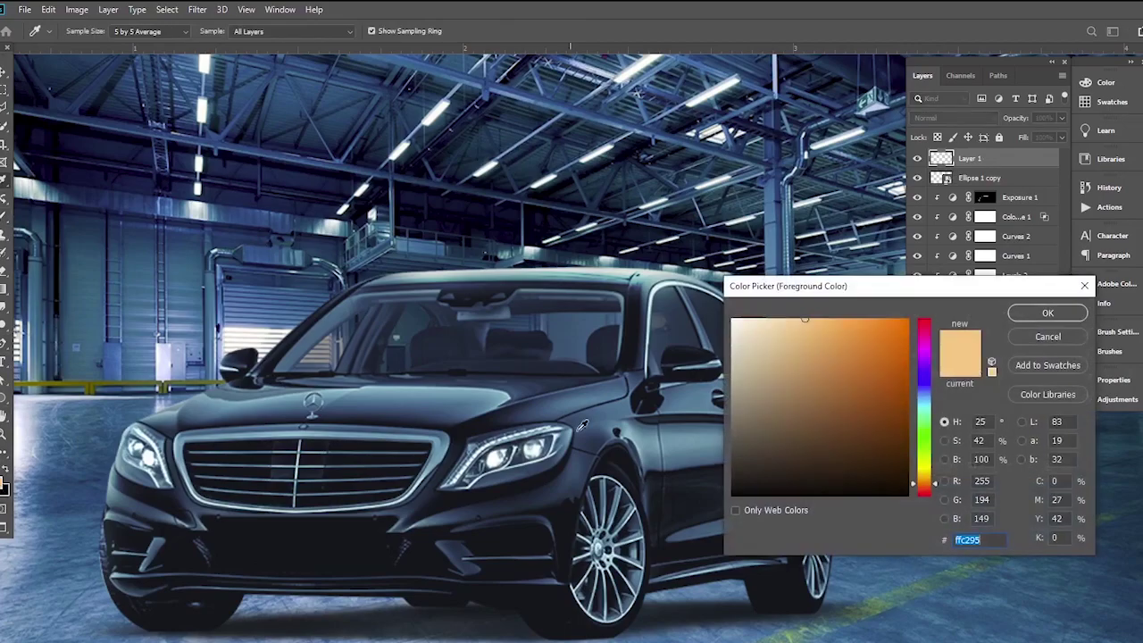
pyautogui.click(745, 318)
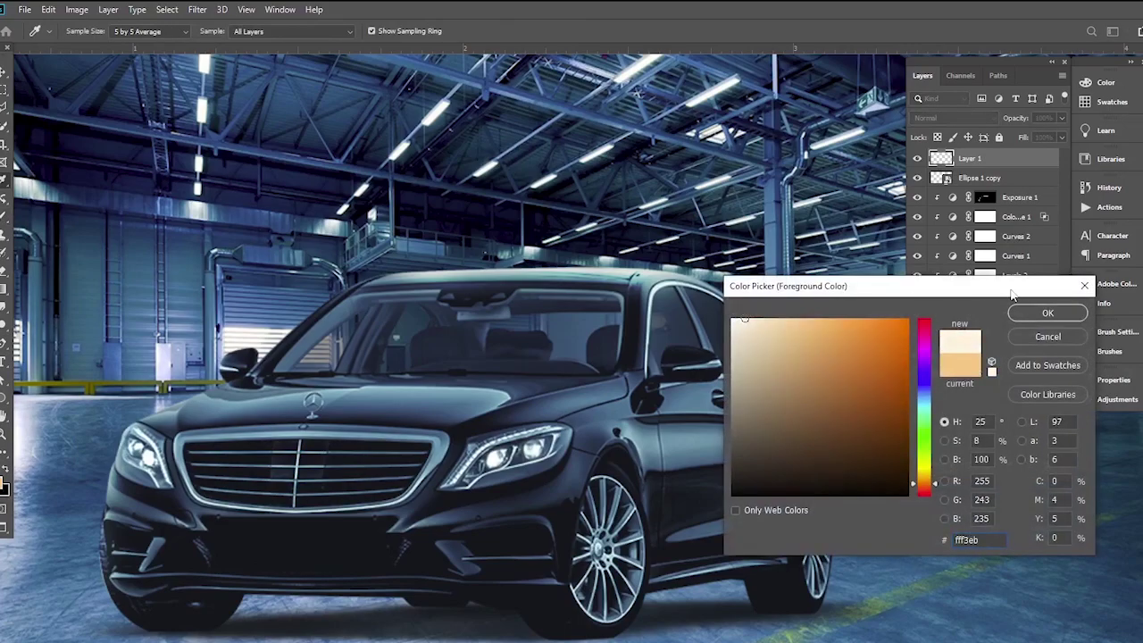
pyautogui.click(1039, 313)
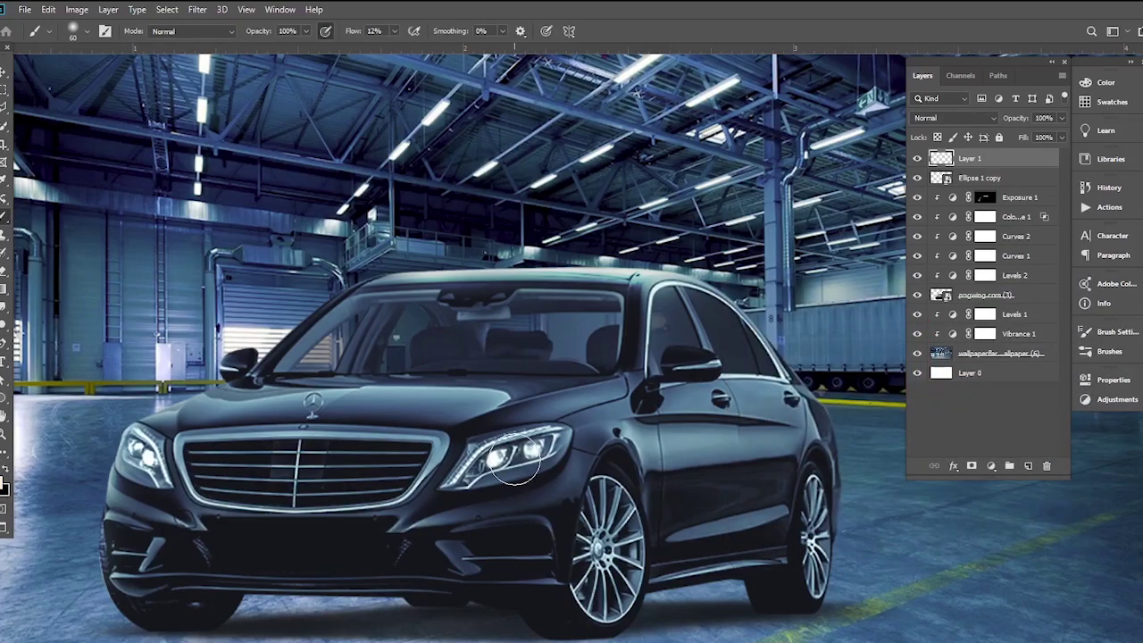
# - Paint a soft round-brush glow on the inner and outer headlight lenses
pyautogui.scroll(2, 549, 466)
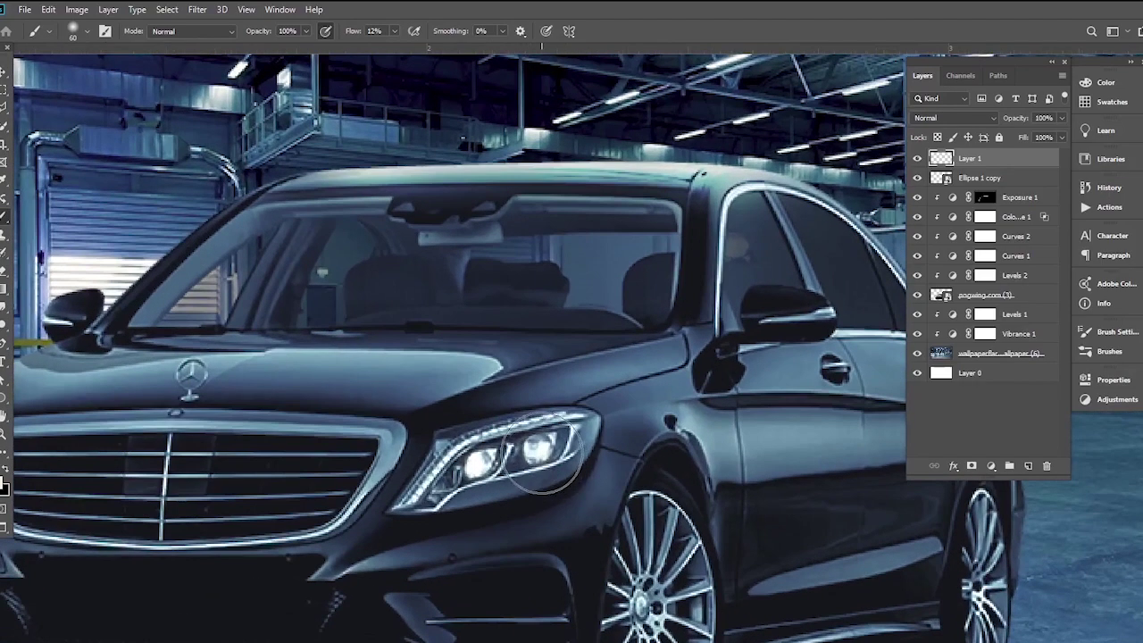
pyautogui.rightClick(546, 337)
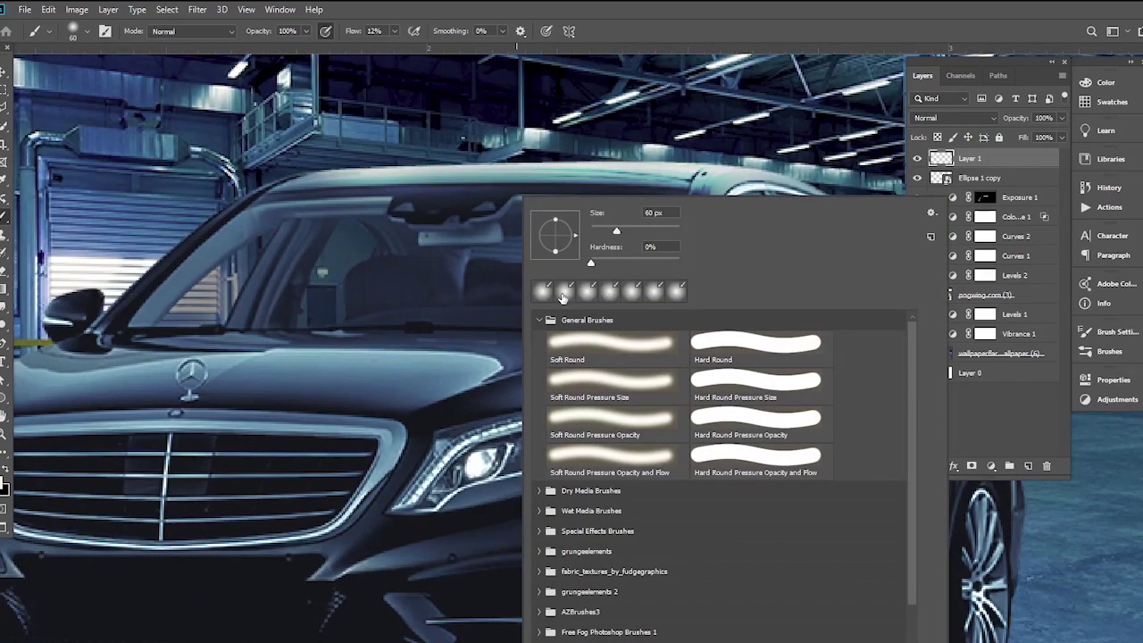
pyautogui.click(545, 295)
pyautogui.click(589, 32)
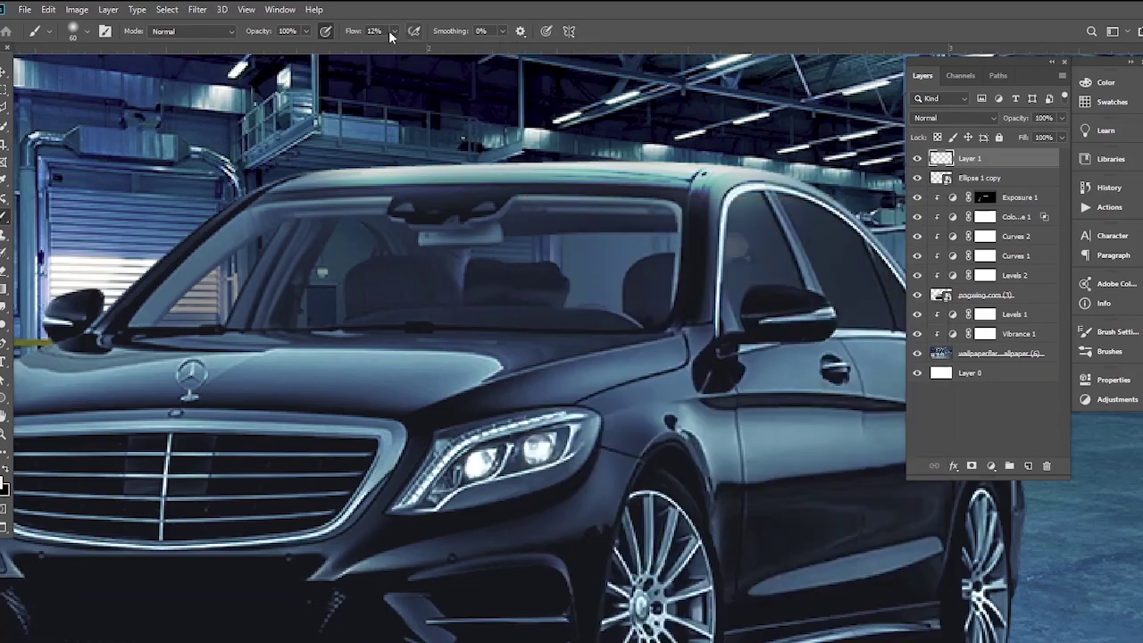
pyautogui.click(542, 449)
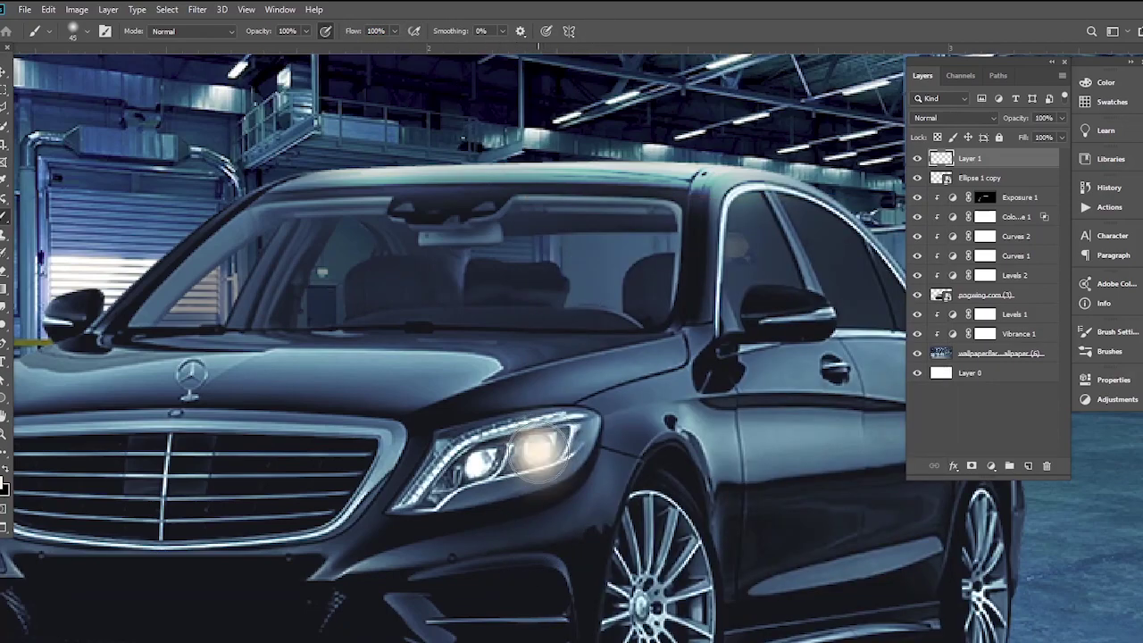
pyautogui.click(480, 464)
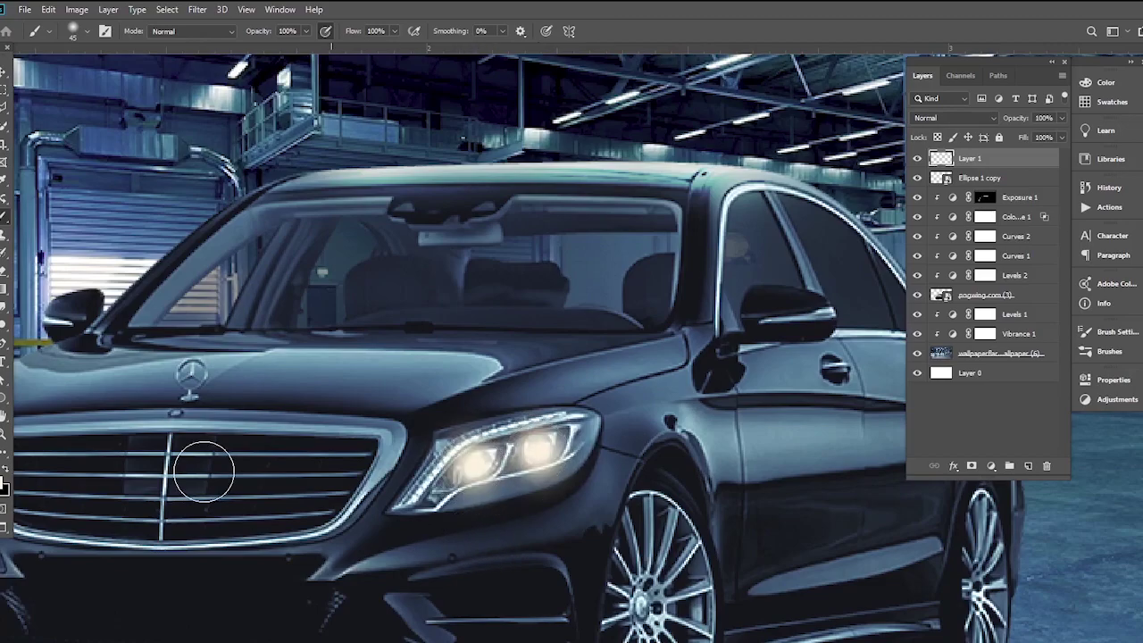
# - Set the painted glow layer, Layer 1, to Linear Light blend mode
pyautogui.press('v')
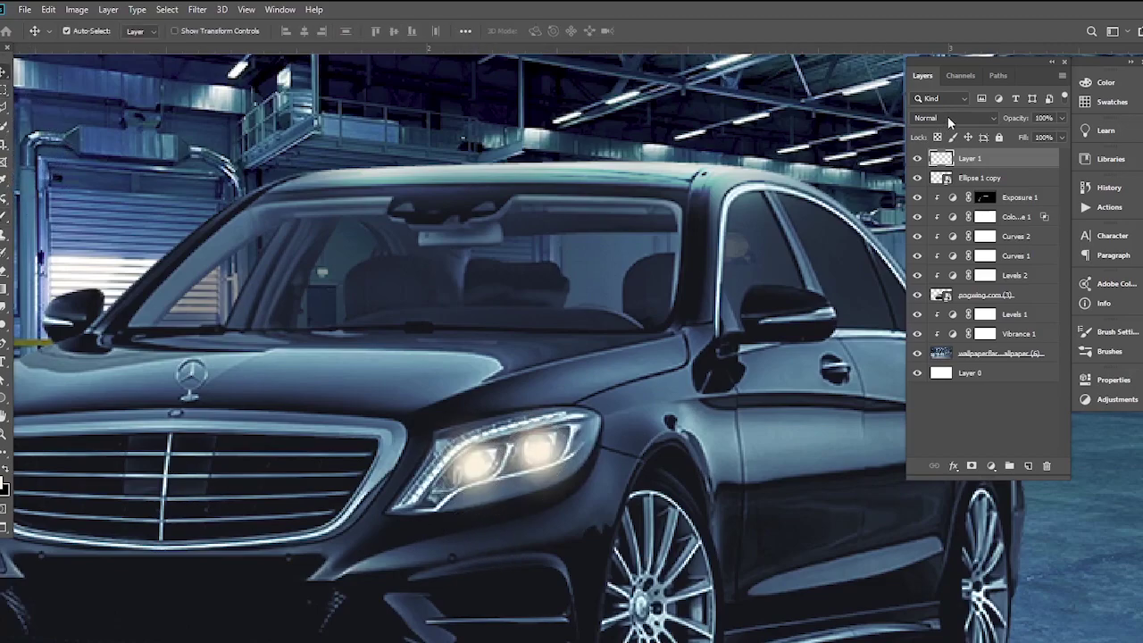
pyautogui.click(948, 118)
pyautogui.click(943, 329)
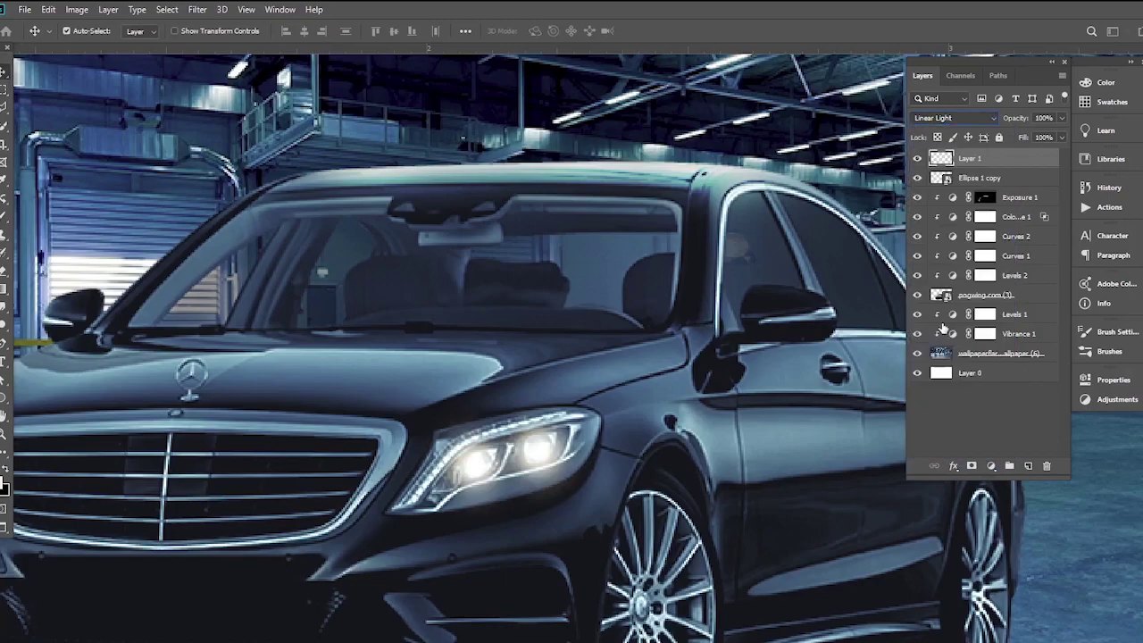
pyautogui.hotkey('ctrl', '0')
pyautogui.scroll(2, 407, 393)
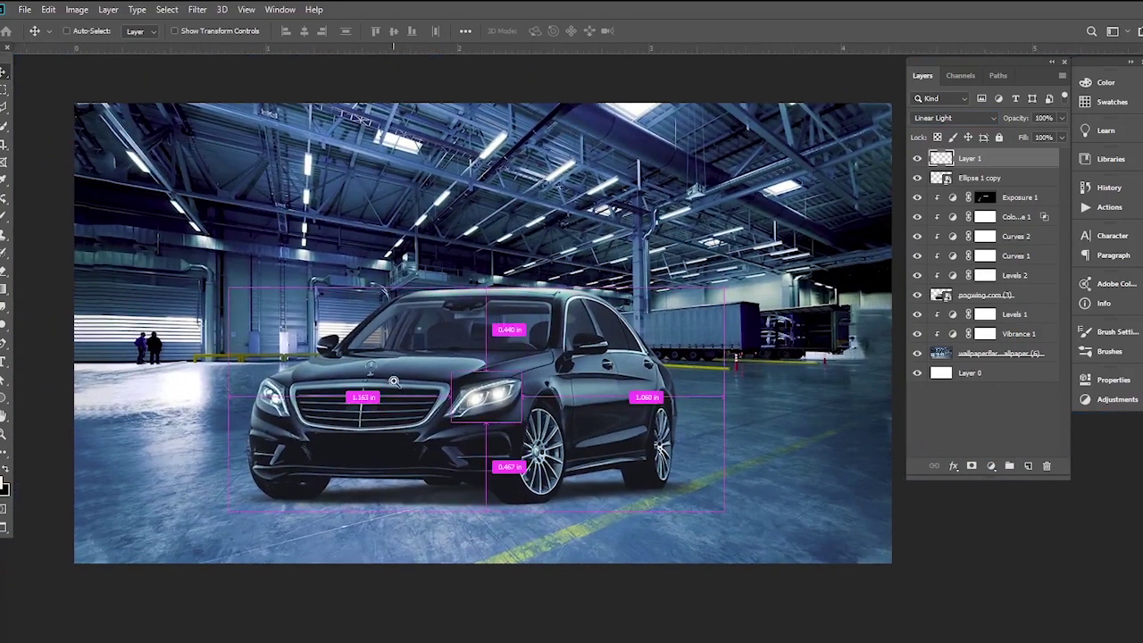
pyautogui.scroll(1, 407, 393)
pyautogui.moveTo(407, 392); pyautogui.dragTo(470, 418)
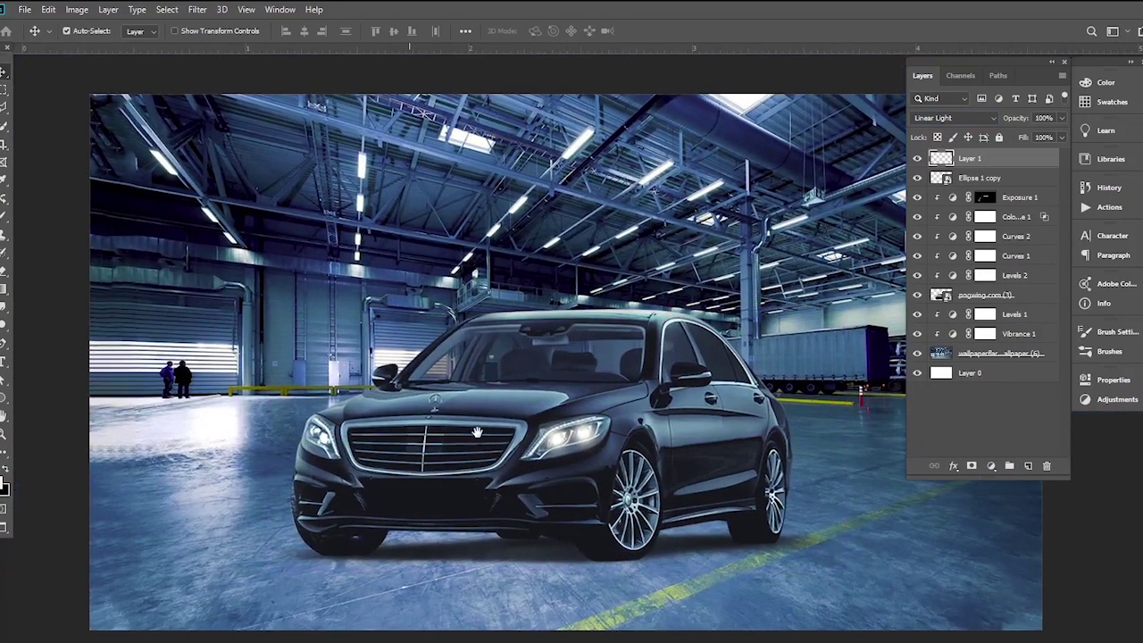
# - Group Layer 1 with Ellipse 1 copy as 'light' and duplicate the group
pyautogui.keyDown('ctrl'); pyautogui.click(979, 177); pyautogui.keyUp('ctrl')
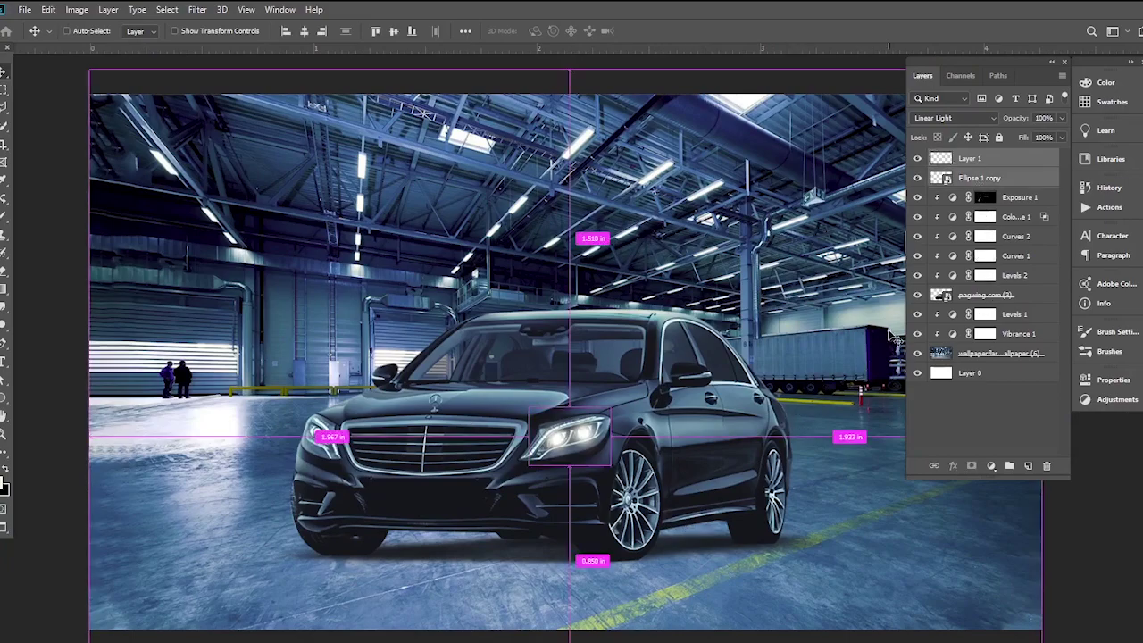
pyautogui.hotkey('ctrl', 'g')
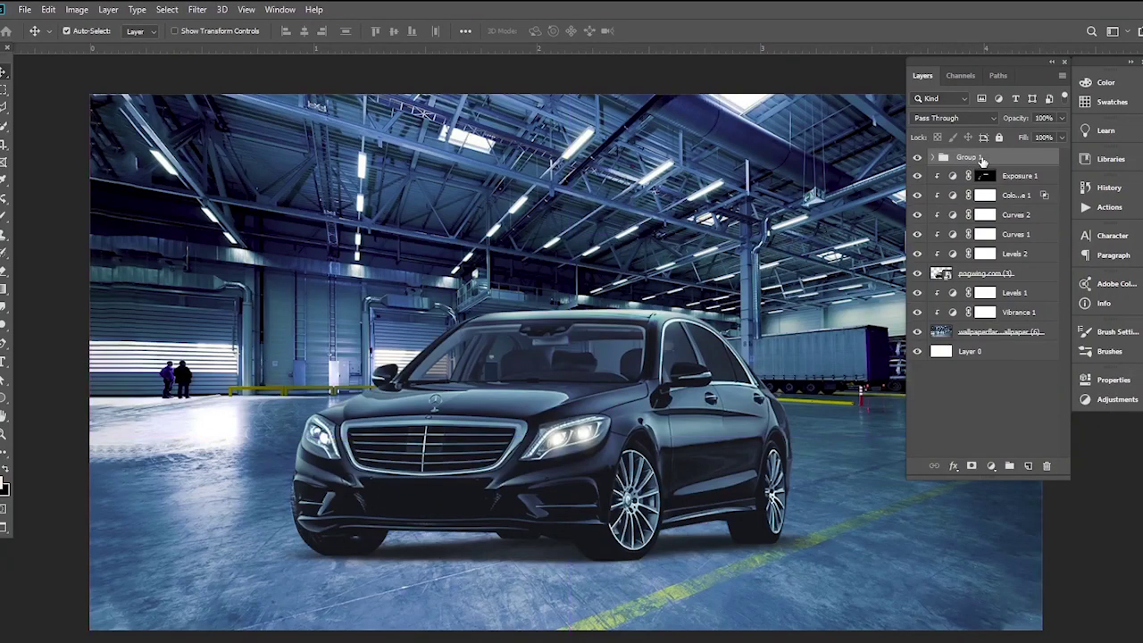
pyautogui.doubleClick(981, 157)
pyautogui.press('BackSpace')
pyautogui.write('light')
pyautogui.press('Return')
pyautogui.hotkey('ctrl', 'j')
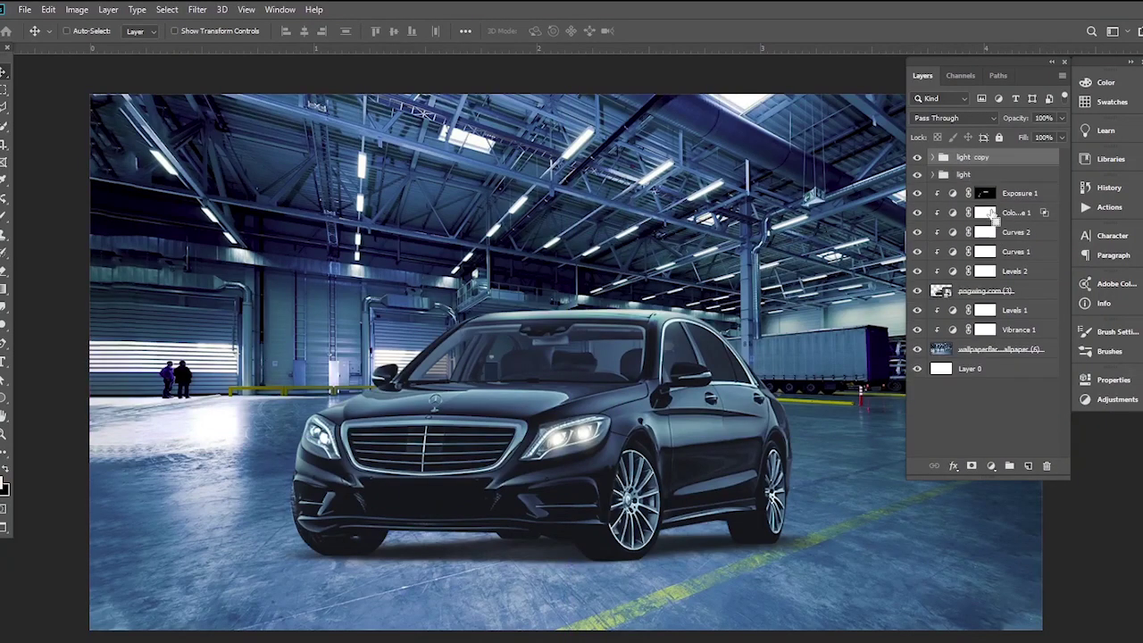
pyautogui.hotkey('ctrl', 't')
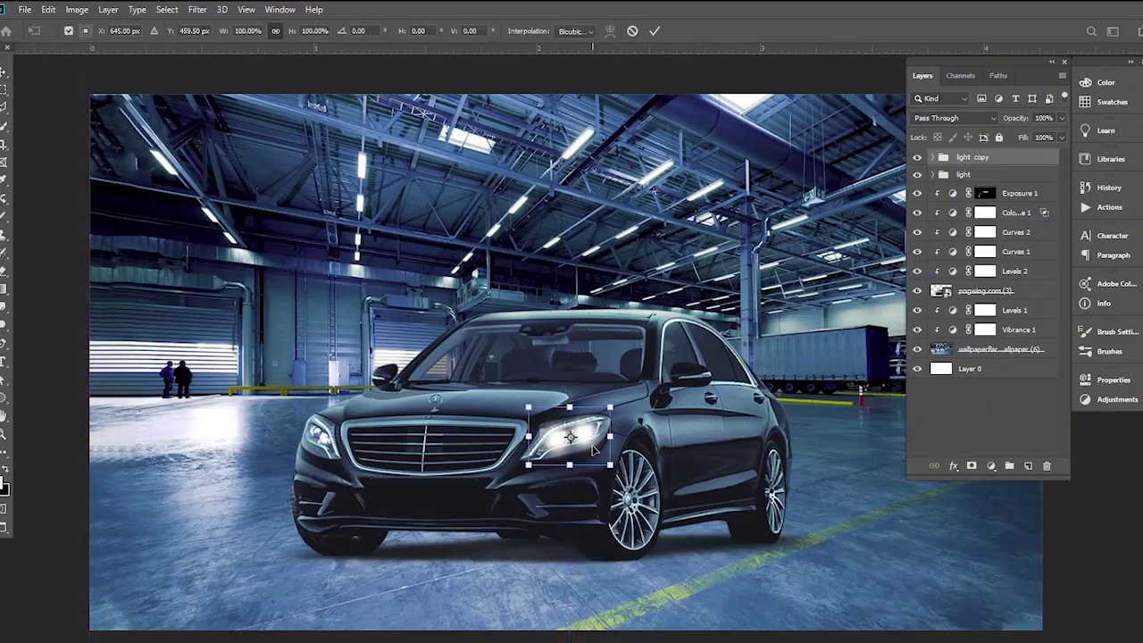
# - Flip the glow copy horizontally, then move, shrink and rotate it onto the left headlight
pyautogui.rightClick(593, 450)
pyautogui.click(642, 620)
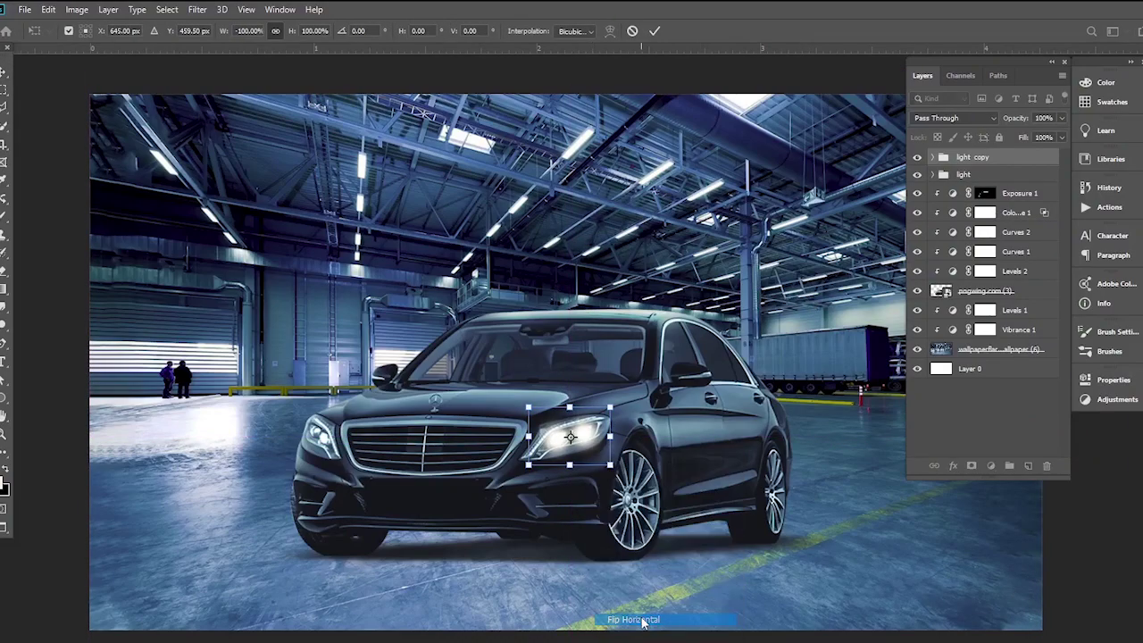
pyautogui.moveTo(541, 461); pyautogui.dragTo(338, 449)
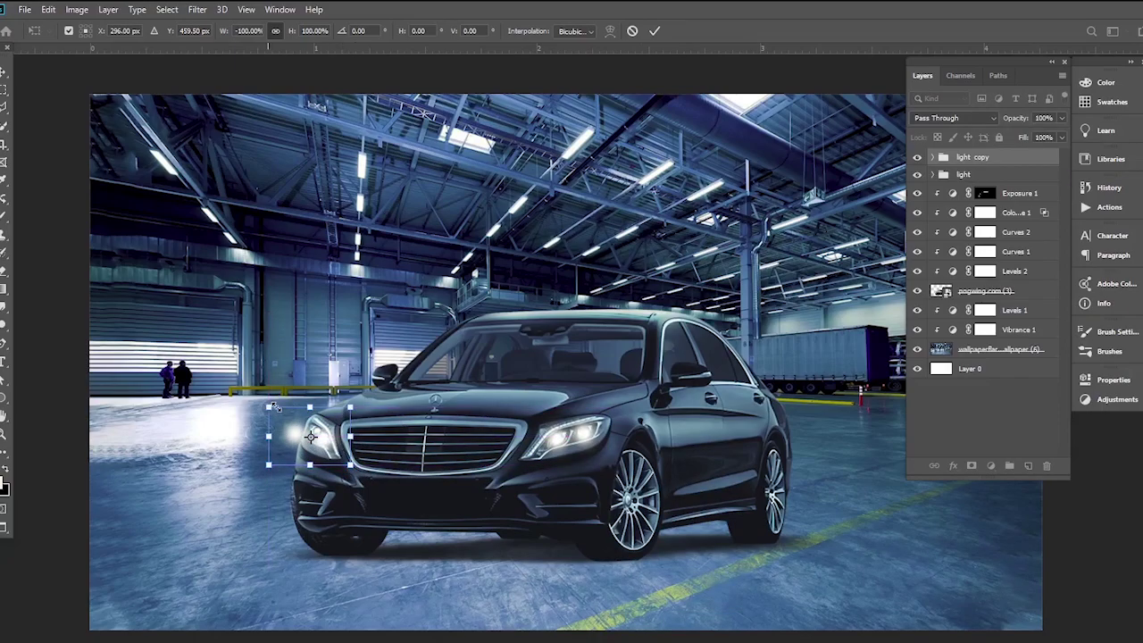
pyautogui.moveTo(275, 407); pyautogui.dragTo(298, 413)
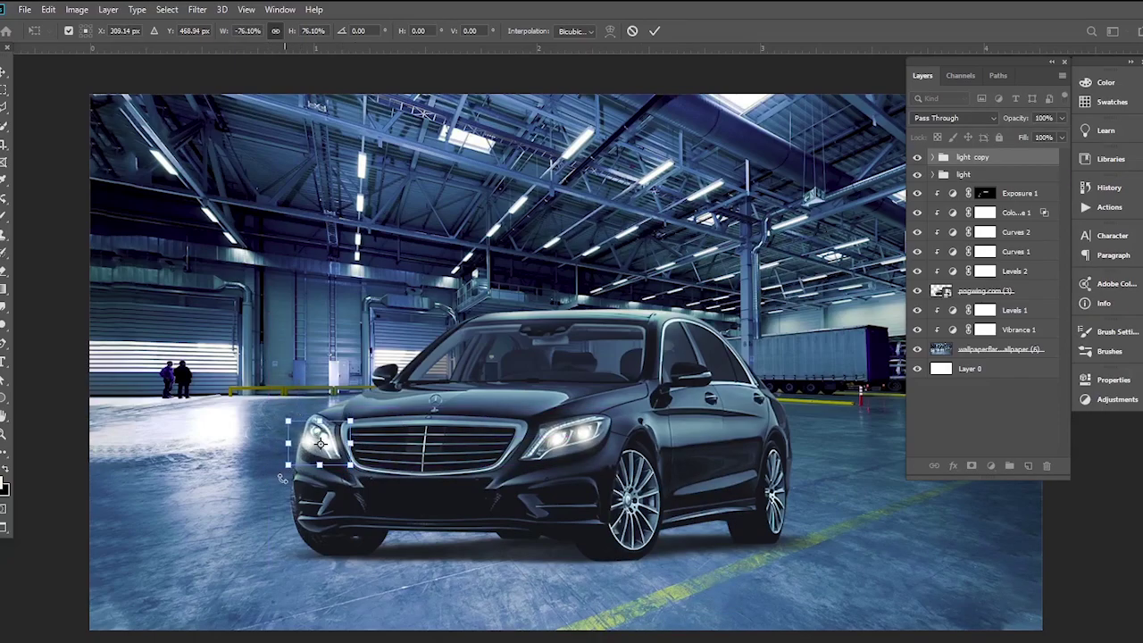
pyautogui.moveTo(282, 478)
pyautogui.mouseDown()
pyautogui.moveTo(272, 462)
pyautogui.moveTo(326, 456)
pyautogui.mouseUp()
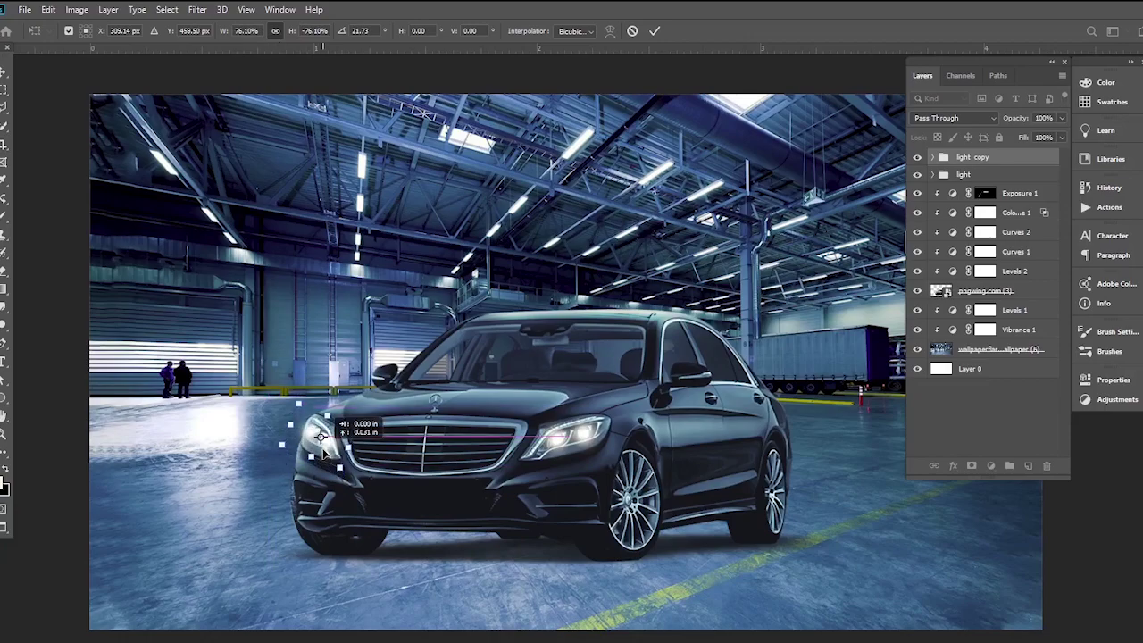
pyautogui.press('Return')
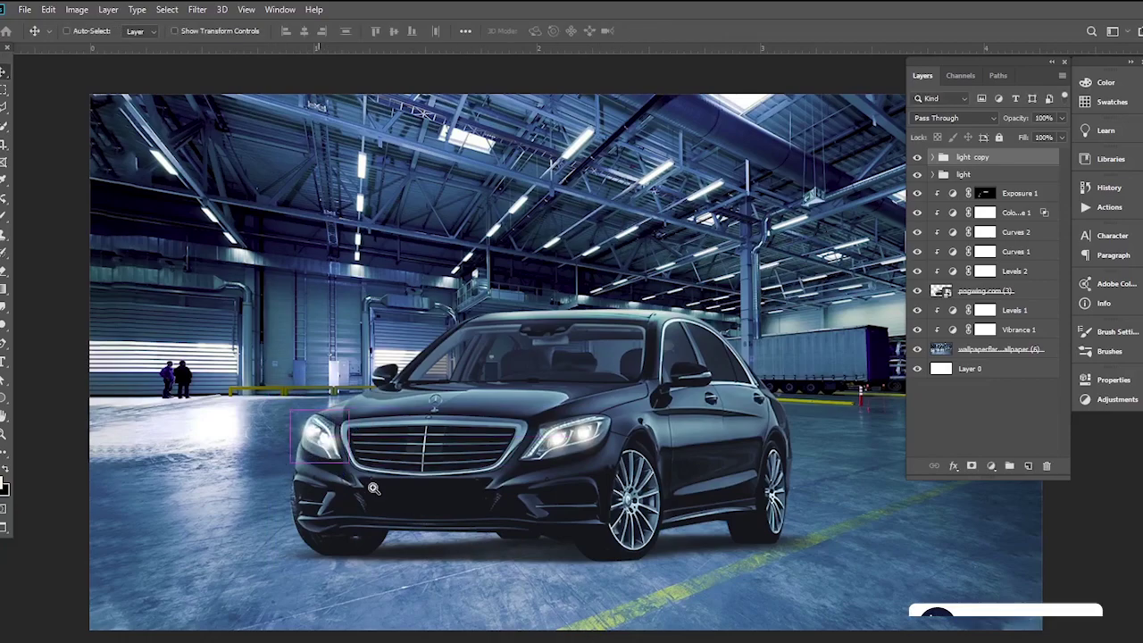
# - Nudge Layer 1 in 'light copy' onto the headlight and paint extra brightness along its edge
pyautogui.scroll(5, 326, 460)
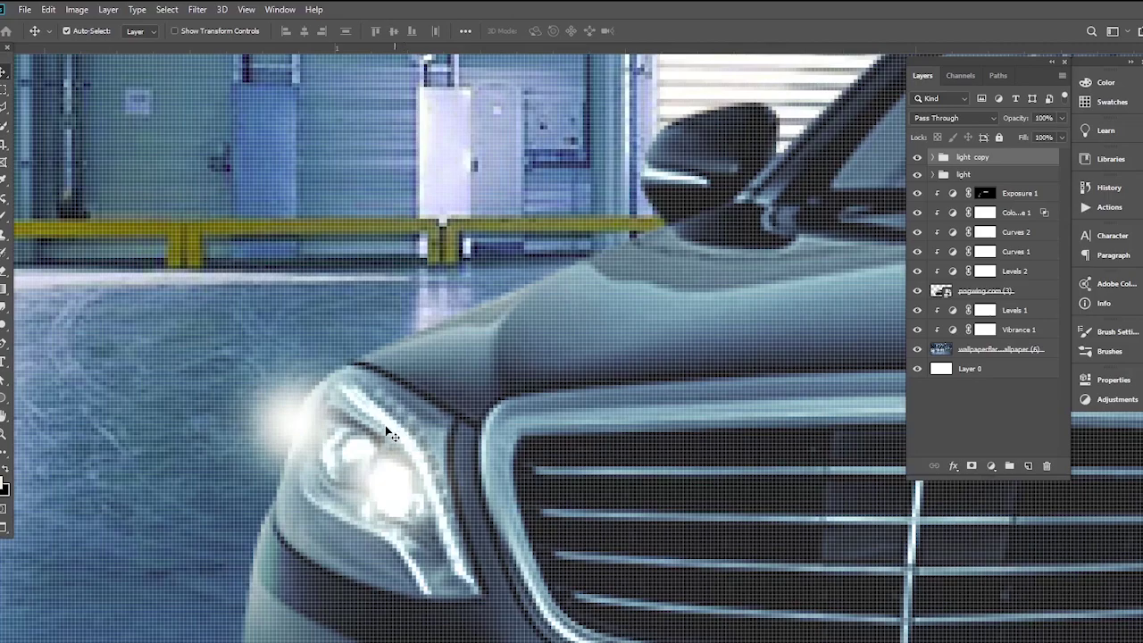
pyautogui.click(290, 433)
pyautogui.moveTo(315, 436); pyautogui.dragTo(328, 440)
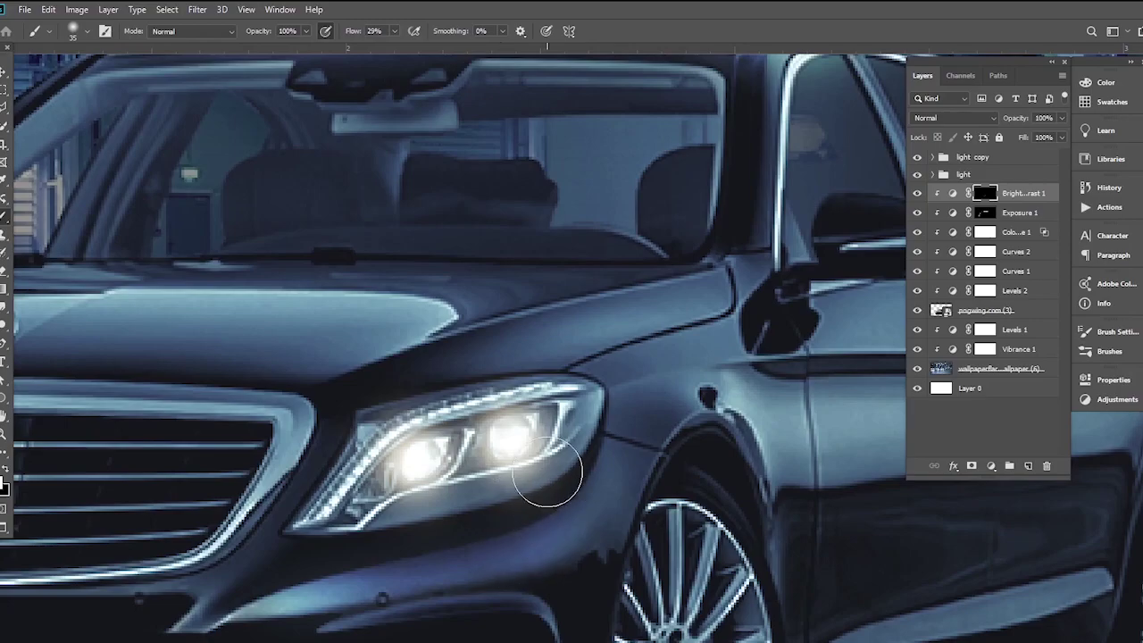
pyautogui.moveTo(546, 473)
pyautogui.mouseDown()
pyautogui.moveTo(429, 510)
pyautogui.moveTo(301, 500)
pyautogui.mouseUp()
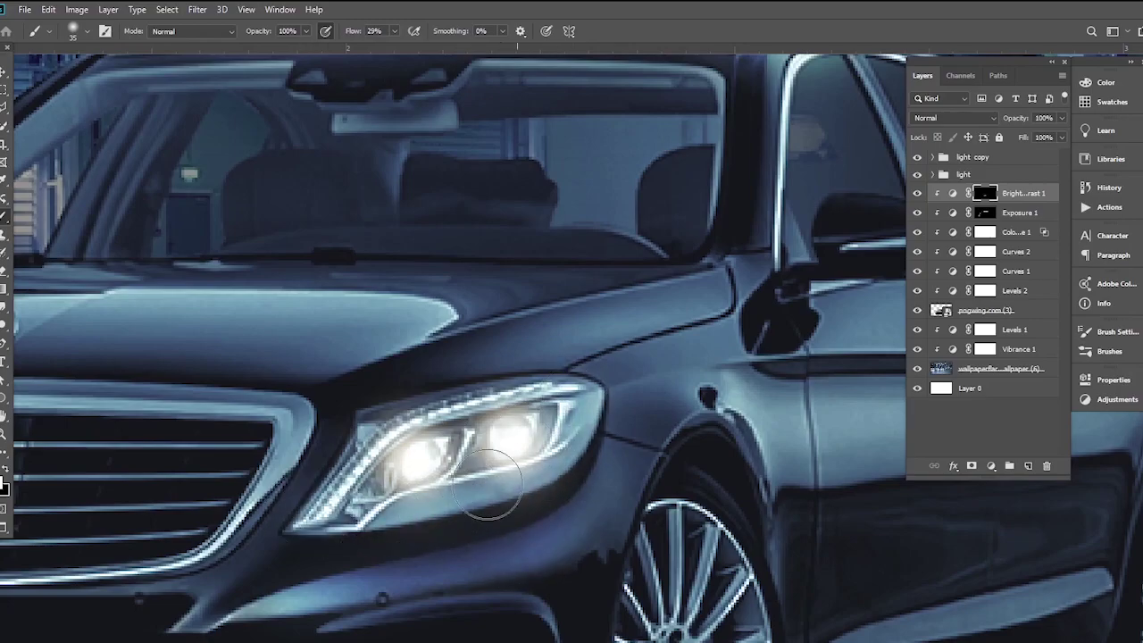
# - Zoom around the headlights and toggle Brightness/Contrast to compare the brightening
pyautogui.keyDown('alt'); pyautogui.keyDown('space'); pyautogui.click(472, 368); pyautogui.keyUp('space'); pyautogui.keyUp('alt')
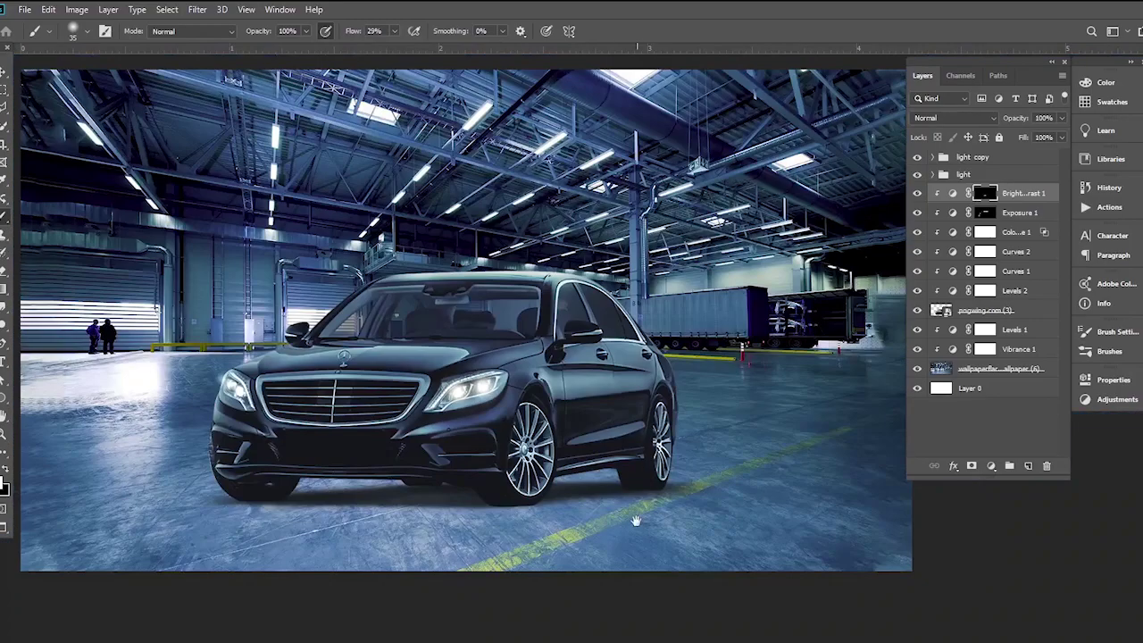
pyautogui.moveTo(561, 426); pyautogui.dragTo(638, 444)
pyautogui.keyDown('ctrl'); pyautogui.keyDown('space'); pyautogui.click(546, 420); pyautogui.keyUp('space'); pyautogui.keyUp('ctrl')
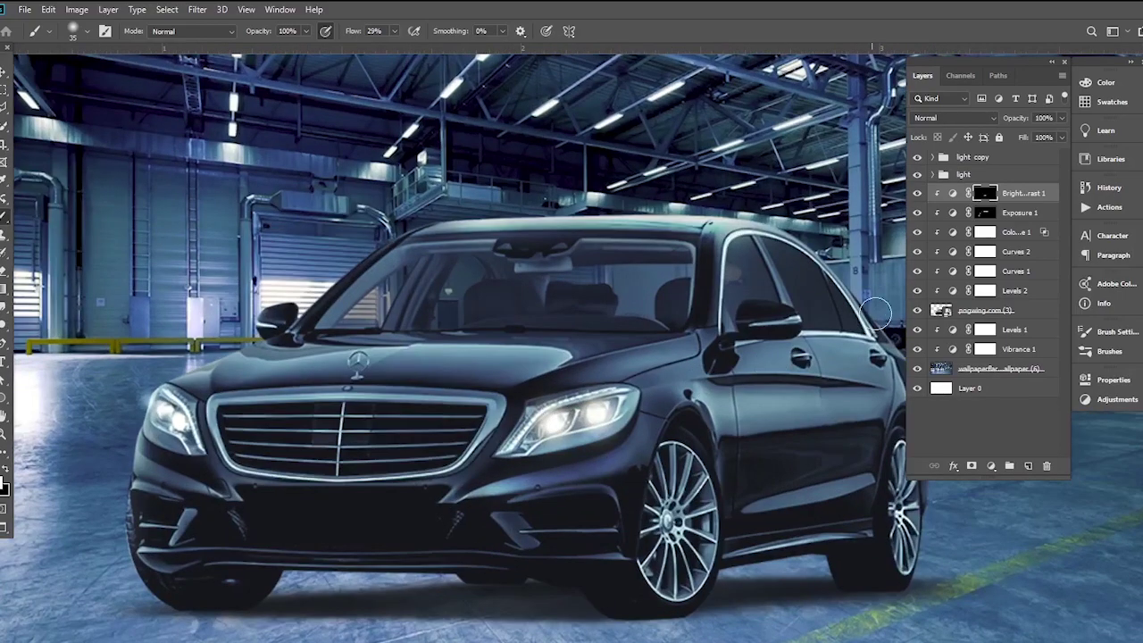
pyautogui.click(917, 193)
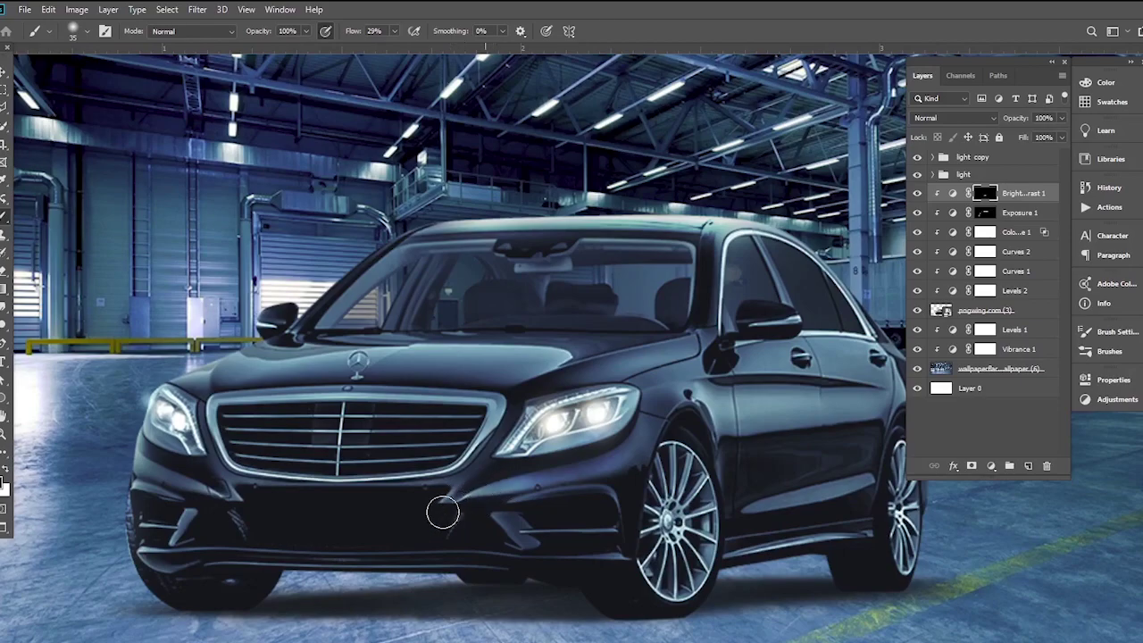
pyautogui.keyDown('ctrl'); pyautogui.keyDown('space'); pyautogui.click(483, 431); pyautogui.keyUp('space'); pyautogui.keyUp('ctrl')
pyautogui.keyDown('ctrl'); pyautogui.keyDown('alt'); pyautogui.keyDown('space'); pyautogui.click(524, 360); pyautogui.keyUp('space'); pyautogui.keyUp('alt'); pyautogui.keyUp('ctrl')
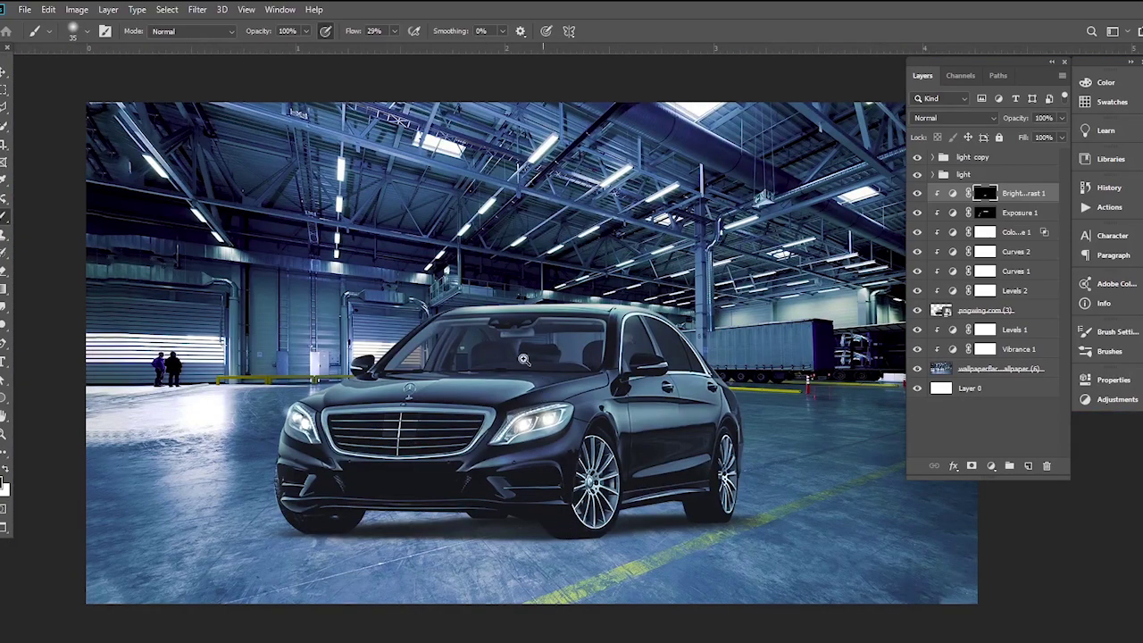
pyautogui.keyDown('ctrl'); pyautogui.keyDown('alt'); pyautogui.keyDown('space'); pyautogui.click(524, 360); pyautogui.keyUp('space'); pyautogui.keyUp('alt'); pyautogui.keyUp('ctrl')
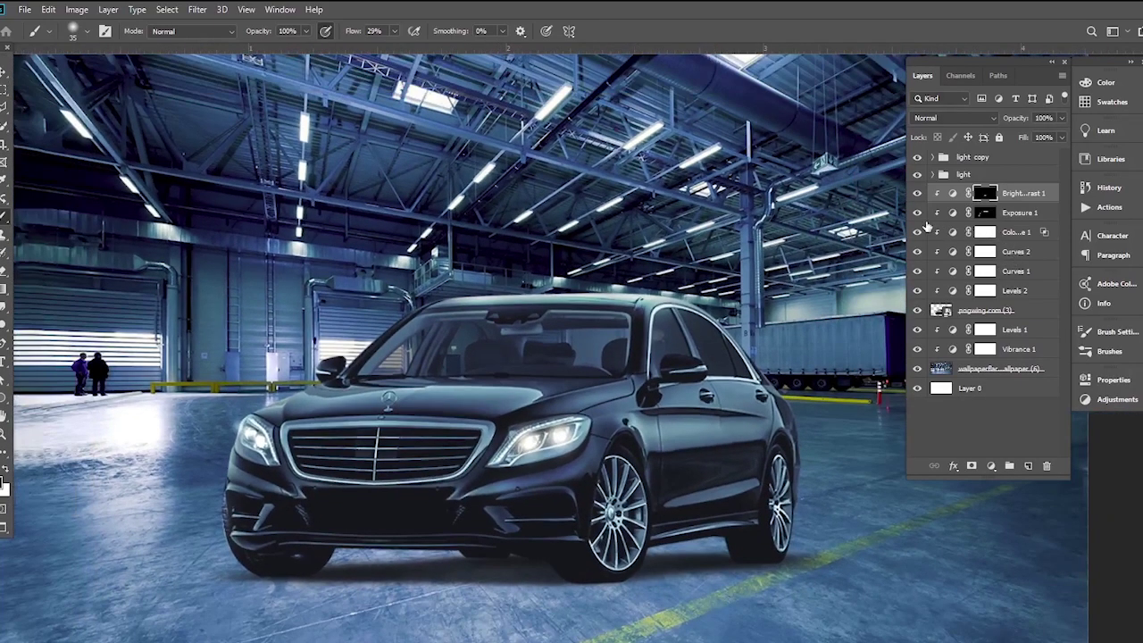
pyautogui.keyDown('ctrl'); pyautogui.keyDown('alt'); pyautogui.keyDown('space'); pyautogui.click(471, 441); pyautogui.keyUp('space'); pyautogui.keyUp('alt'); pyautogui.keyUp('ctrl')
pyautogui.keyDown('ctrl'); pyautogui.keyDown('space'); pyautogui.click(507, 437); pyautogui.keyUp('space'); pyautogui.keyUp('ctrl')
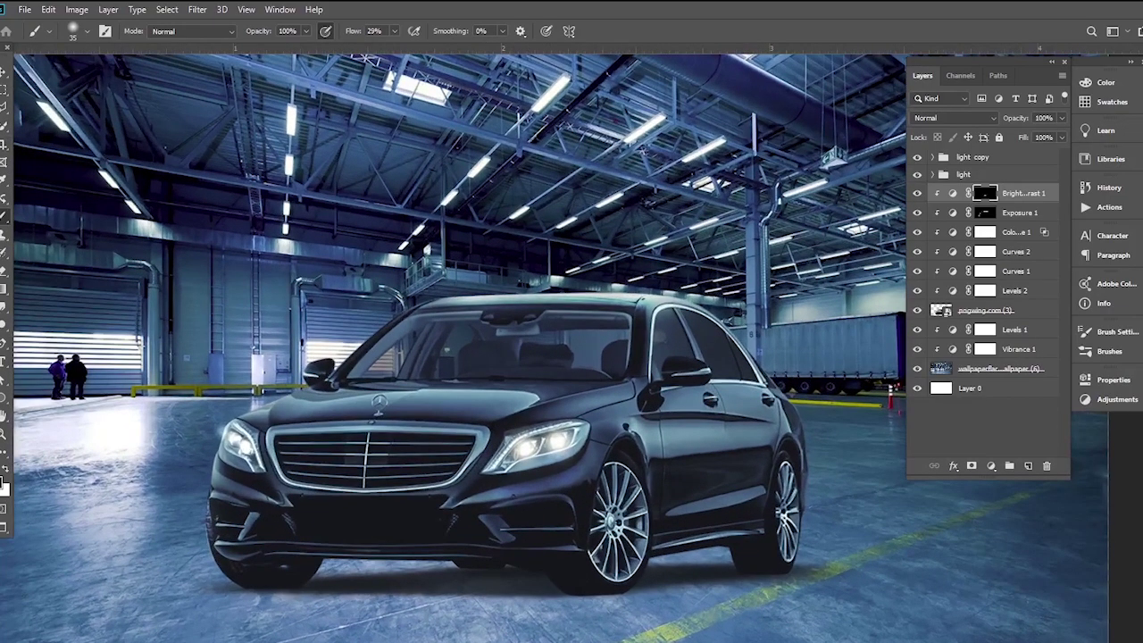
# - Add a clipped Levels adjustment with the black input raised to 12
pyautogui.press('v')
pyautogui.click(995, 466)
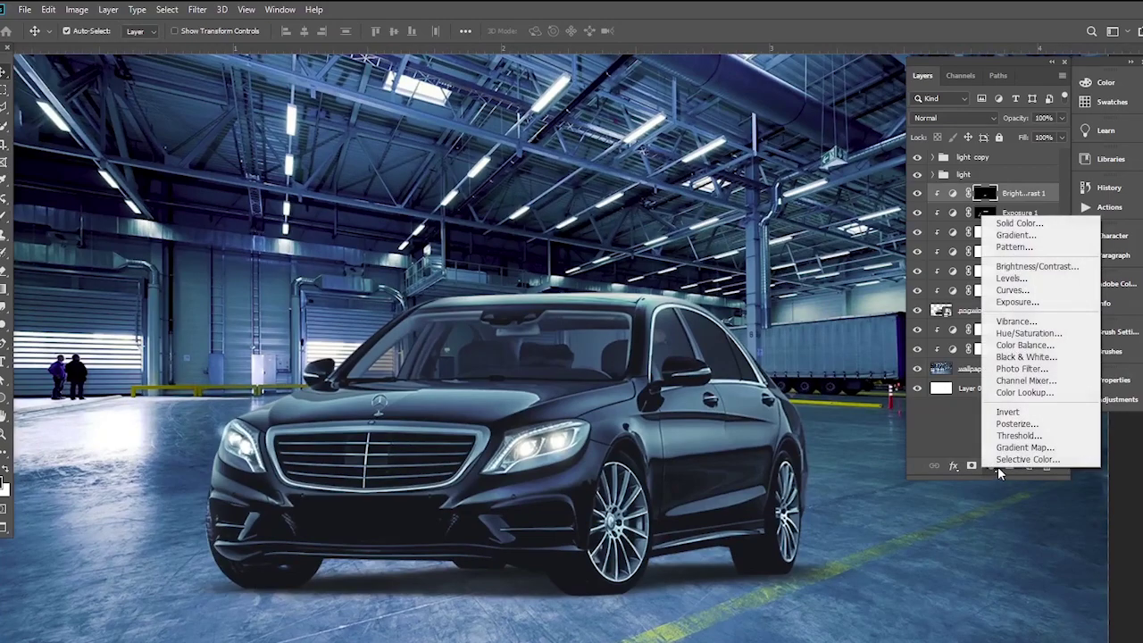
pyautogui.click(1012, 282)
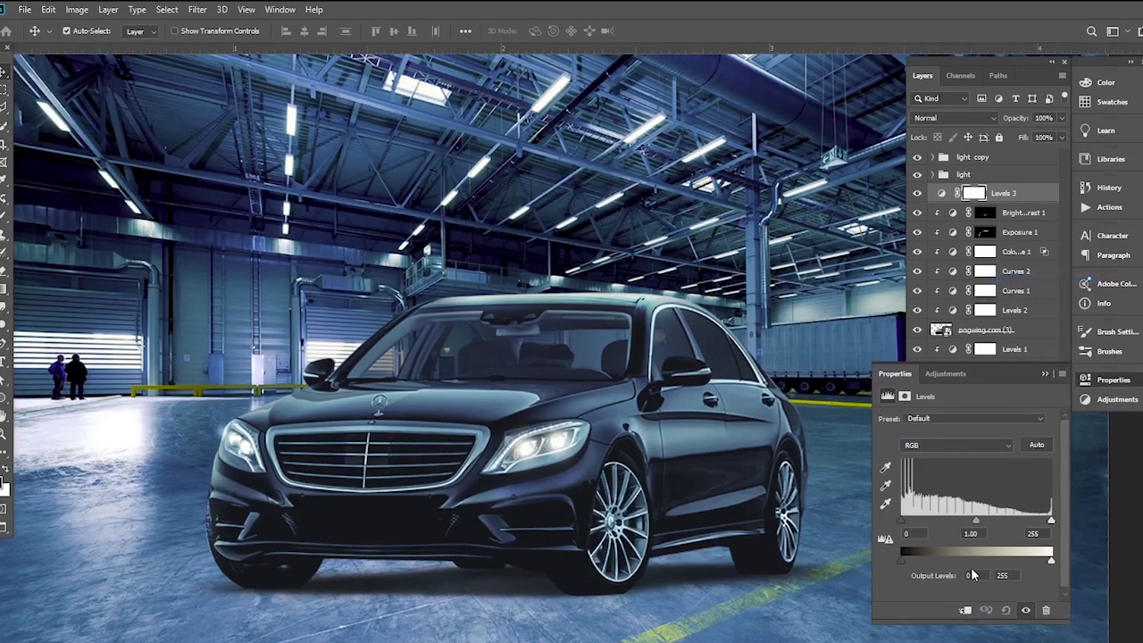
pyautogui.click(967, 610)
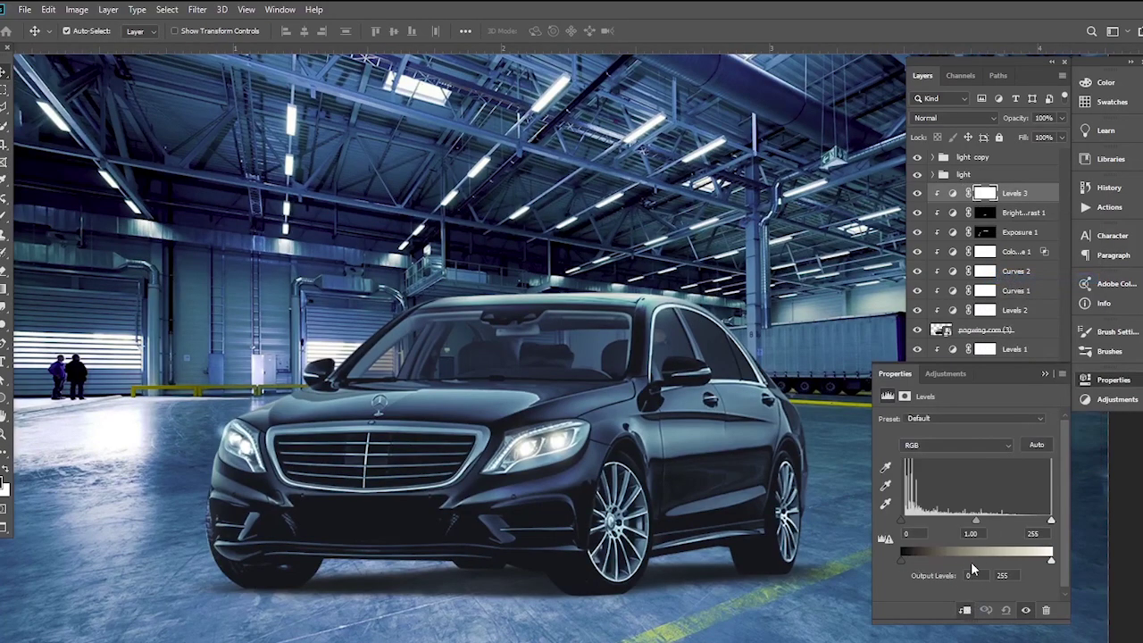
pyautogui.moveTo(1051, 563)
pyautogui.mouseDown()
pyautogui.moveTo(1041, 563)
pyautogui.moveTo(1063, 566)
pyautogui.mouseUp()
pyautogui.moveTo(904, 520); pyautogui.dragTo(912, 521)
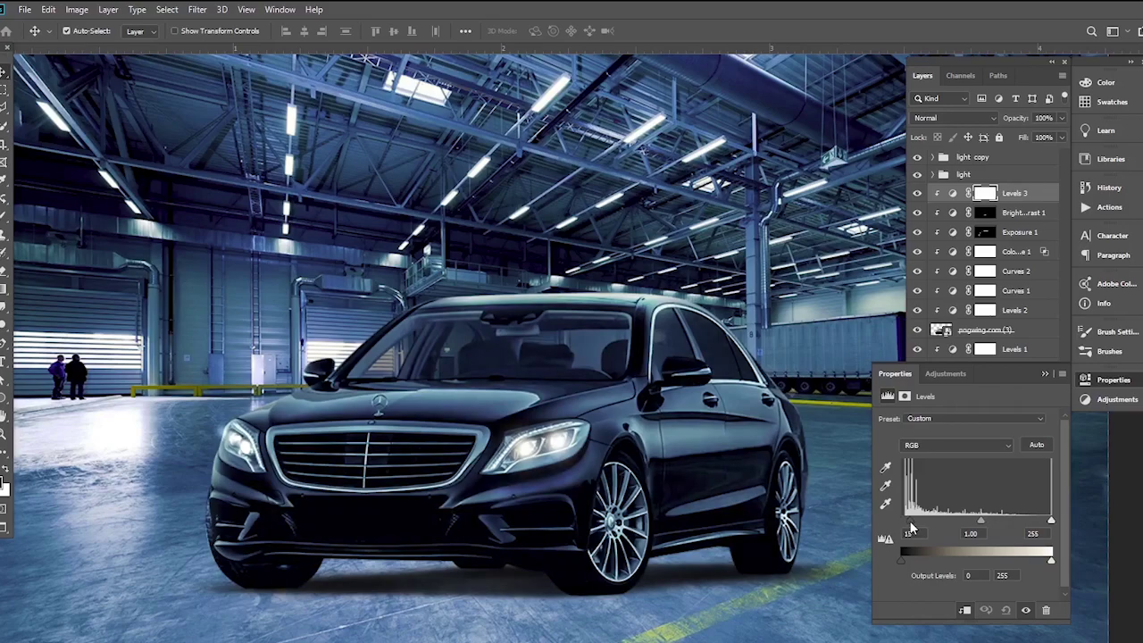
pyautogui.click(1044, 373)
# - Split the Levels layer's Blend If Underlying Layer shadow handle to 0/49
pyautogui.click(953, 465)
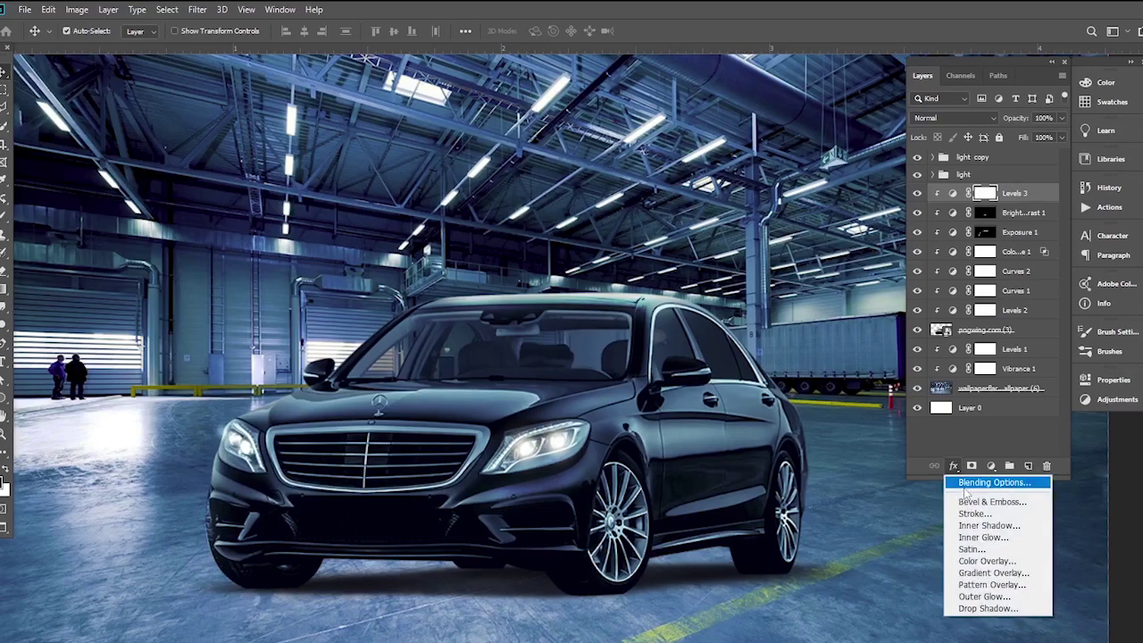
pyautogui.click(964, 482)
pyautogui.moveTo(538, 321)
pyautogui.mouseDown()
pyautogui.moveTo(556, 338)
pyautogui.moveTo(926, 215)
pyautogui.mouseUp()
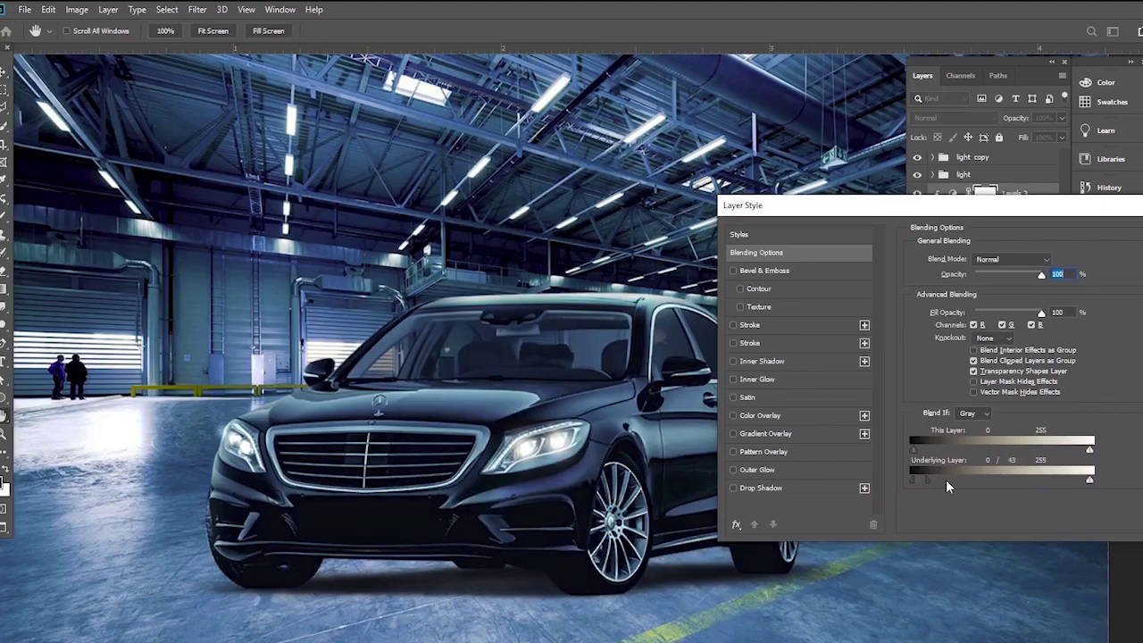
pyautogui.moveTo(945, 480); pyautogui.dragTo(947, 480)
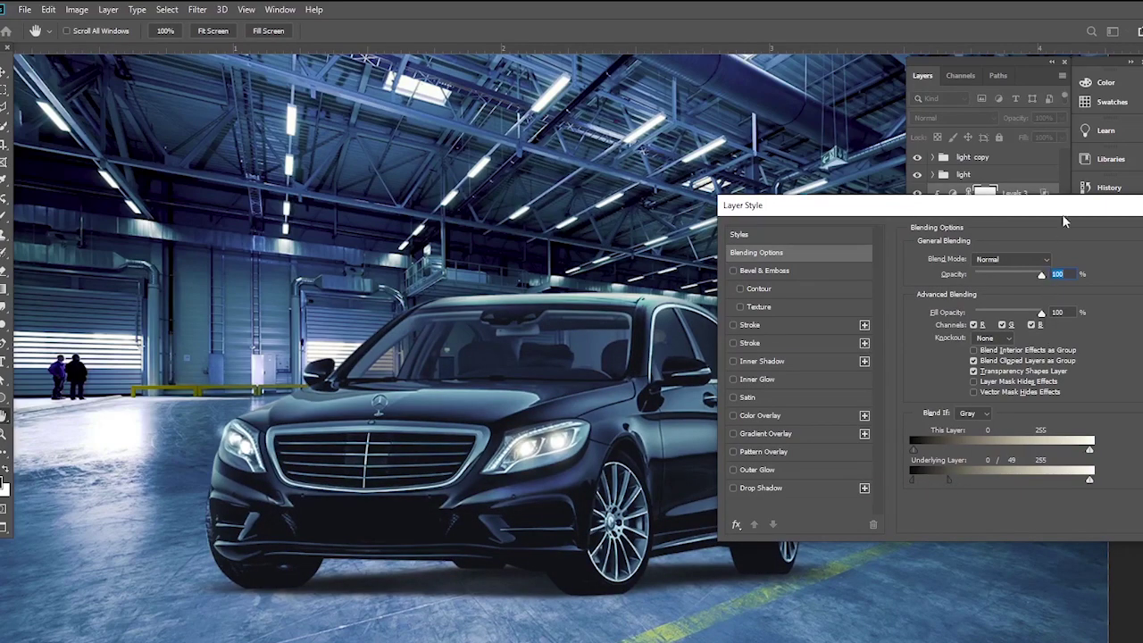
pyautogui.click(1000, 303)
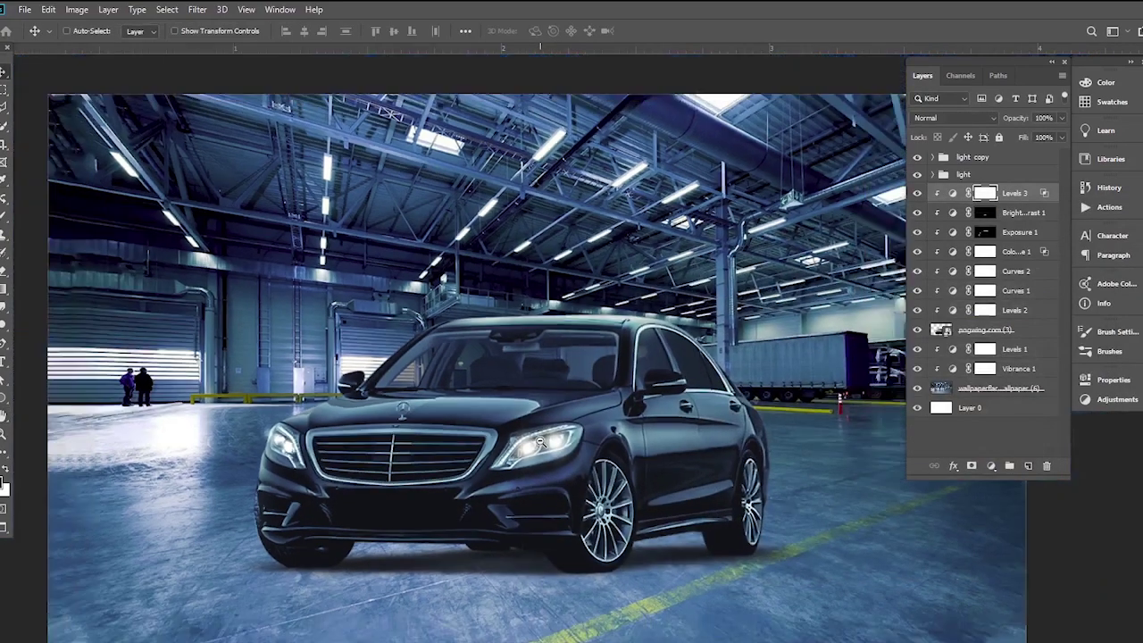
# - Zoom in on the headlight and hide the Ellipse 1 copy glow
pyautogui.scroll(-3, 477, 366)
pyautogui.scroll(3, 477, 366)
pyautogui.scroll(2, 474, 393)
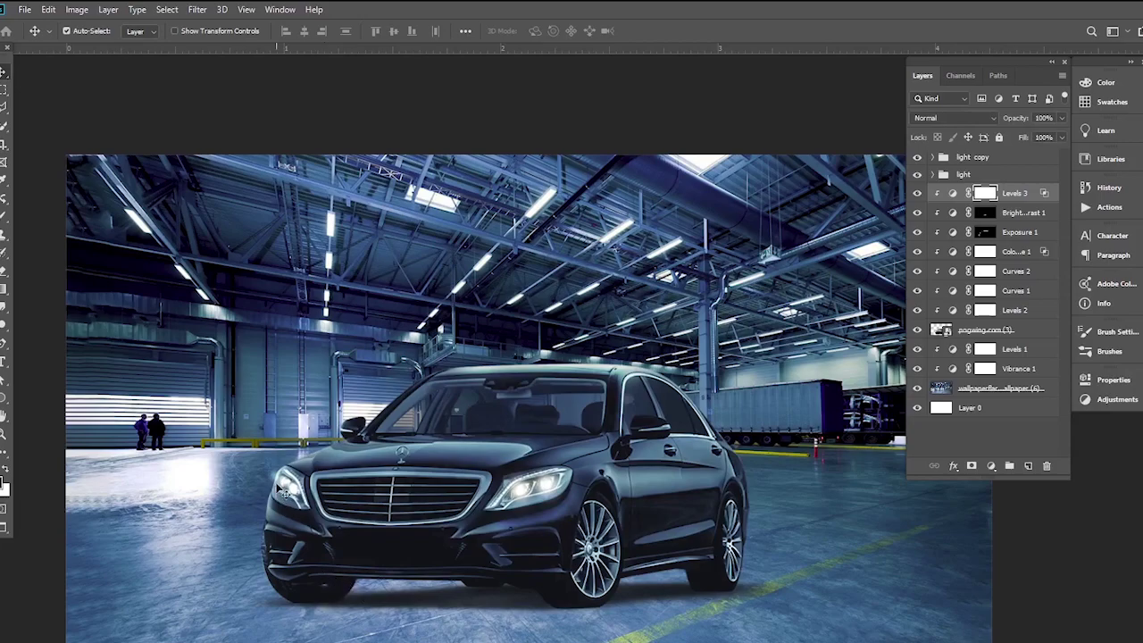
pyautogui.scroll(3, 283, 491)
pyautogui.scroll(2, 318, 515)
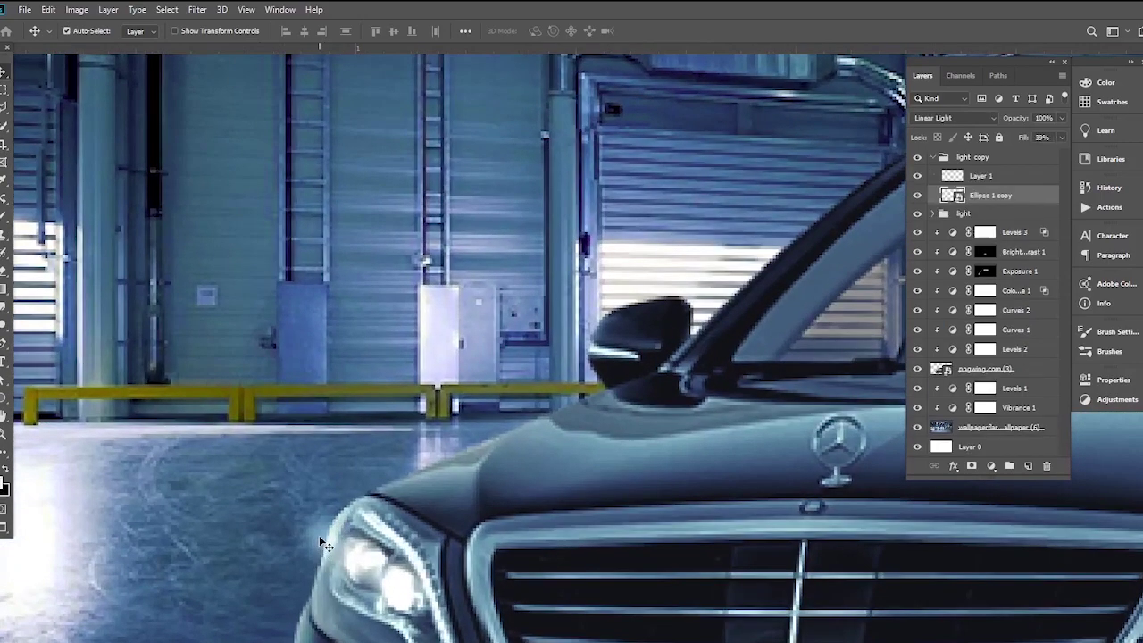
pyautogui.click(917, 196)
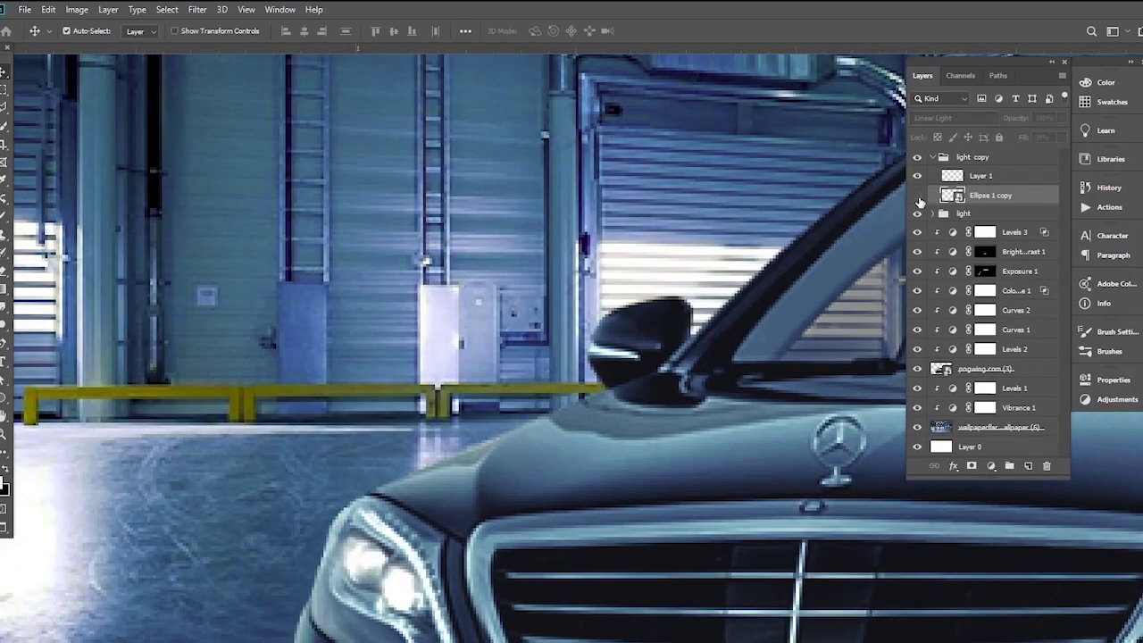
pyautogui.click(917, 196)
# - Collapse the 'light copy' group and frame the finished composite in view
pyautogui.scroll(-1, 438, 413)
pyautogui.scroll(-2, 438, 413)
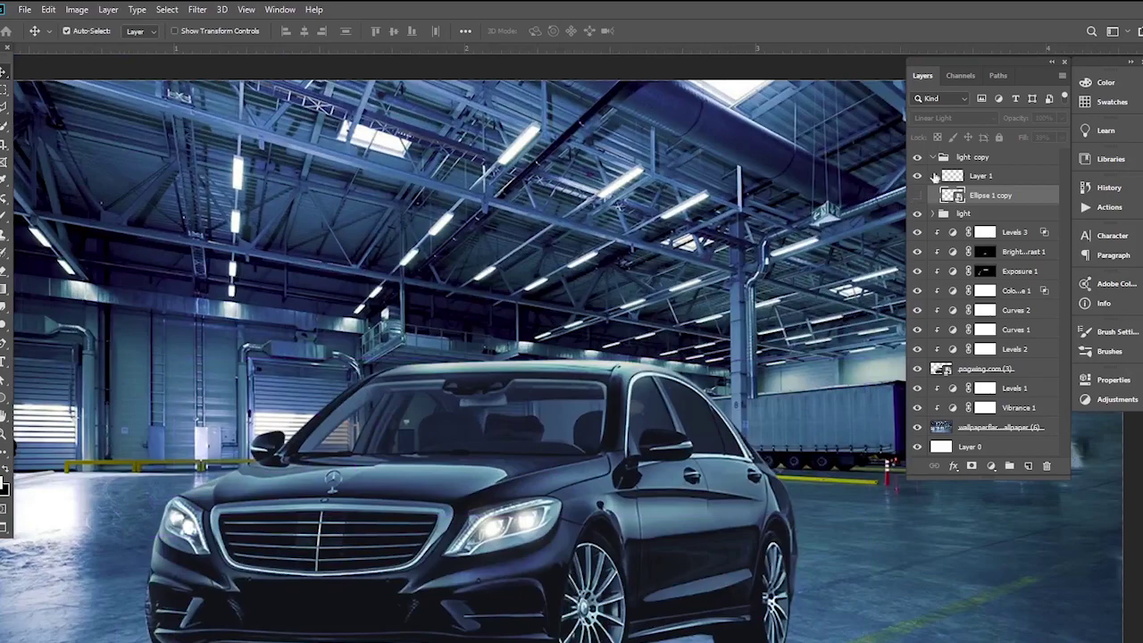
pyautogui.click(934, 158)
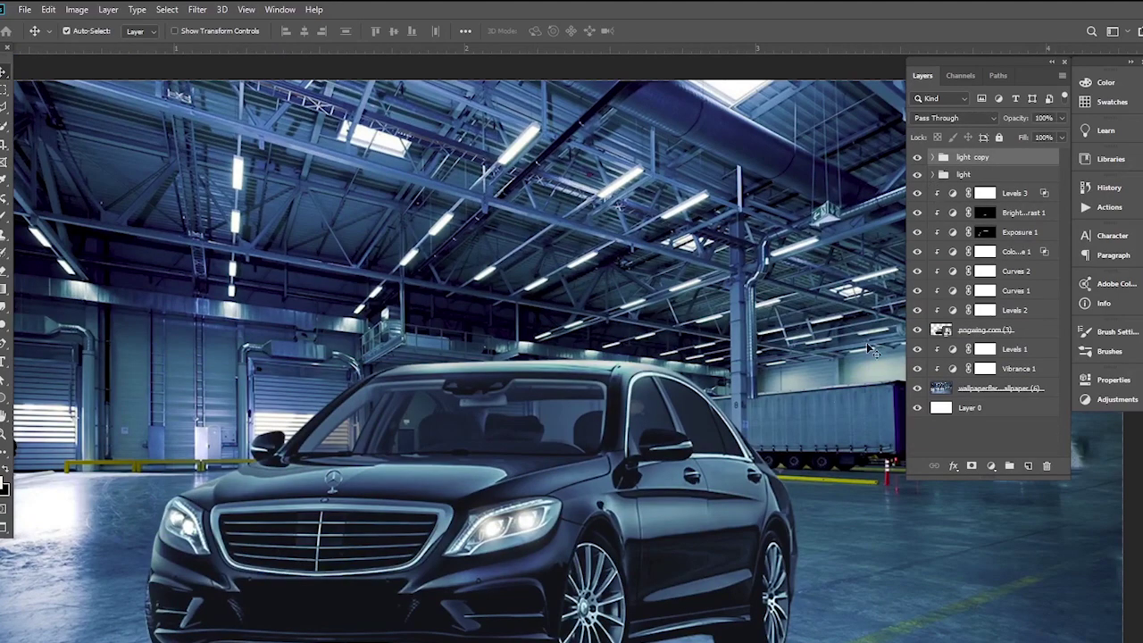
pyautogui.scroll(-2, 427, 483)
pyautogui.scroll(1, 545, 497)
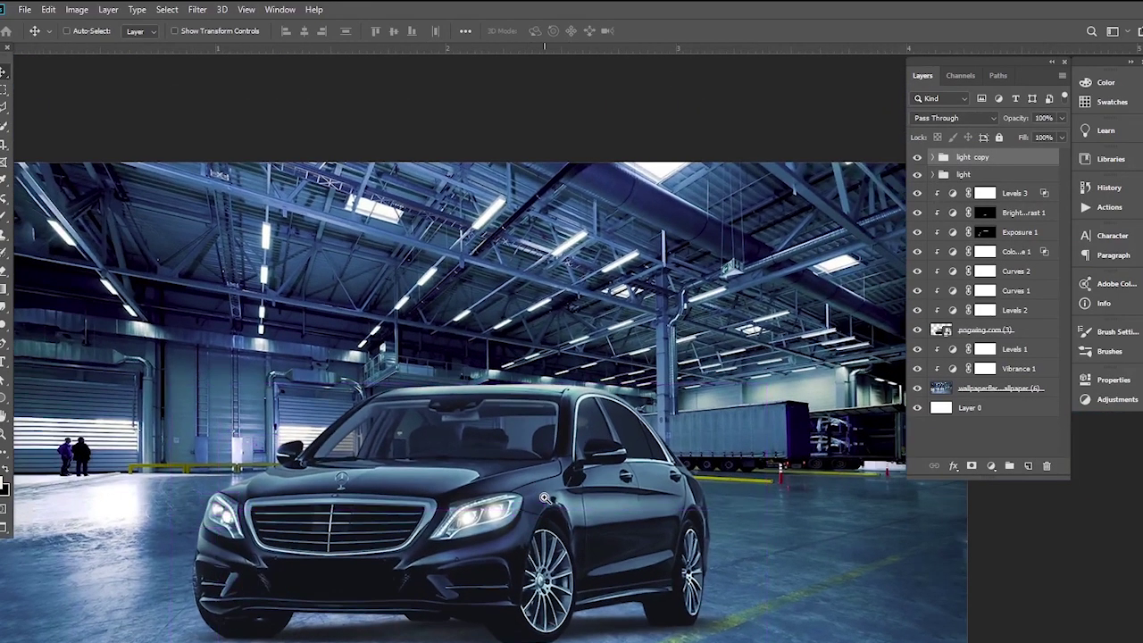
pyautogui.scroll(-1, 545, 498)
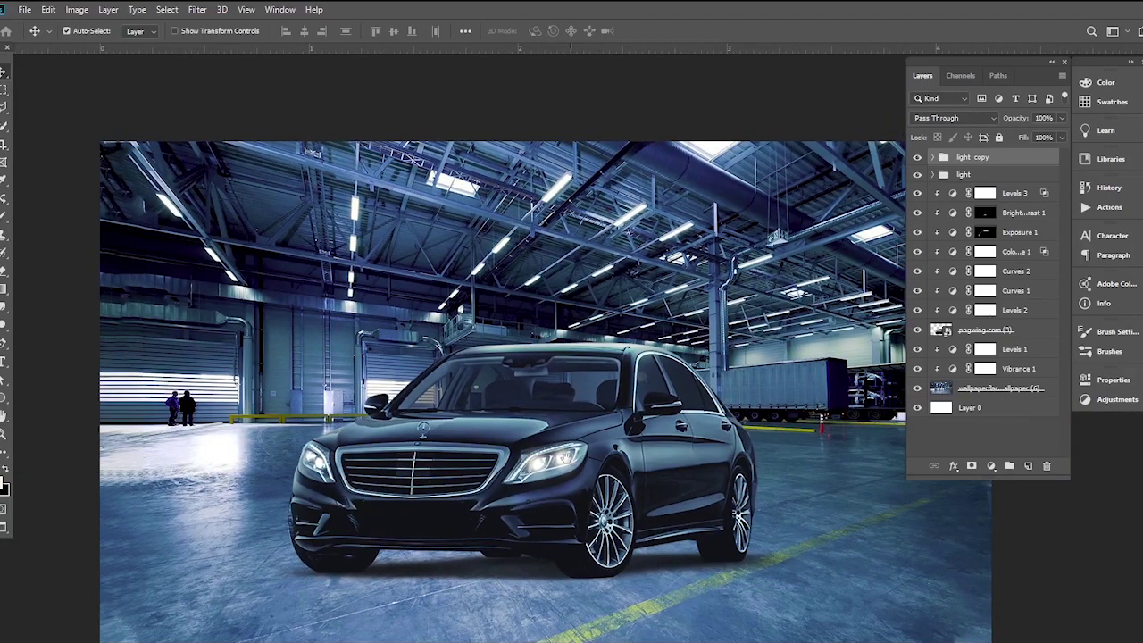
pyautogui.scroll(1, 545, 474)
pyautogui.scroll(-1, 544, 473)
pyautogui.moveTo(559, 423); pyautogui.dragTo(533, 456)
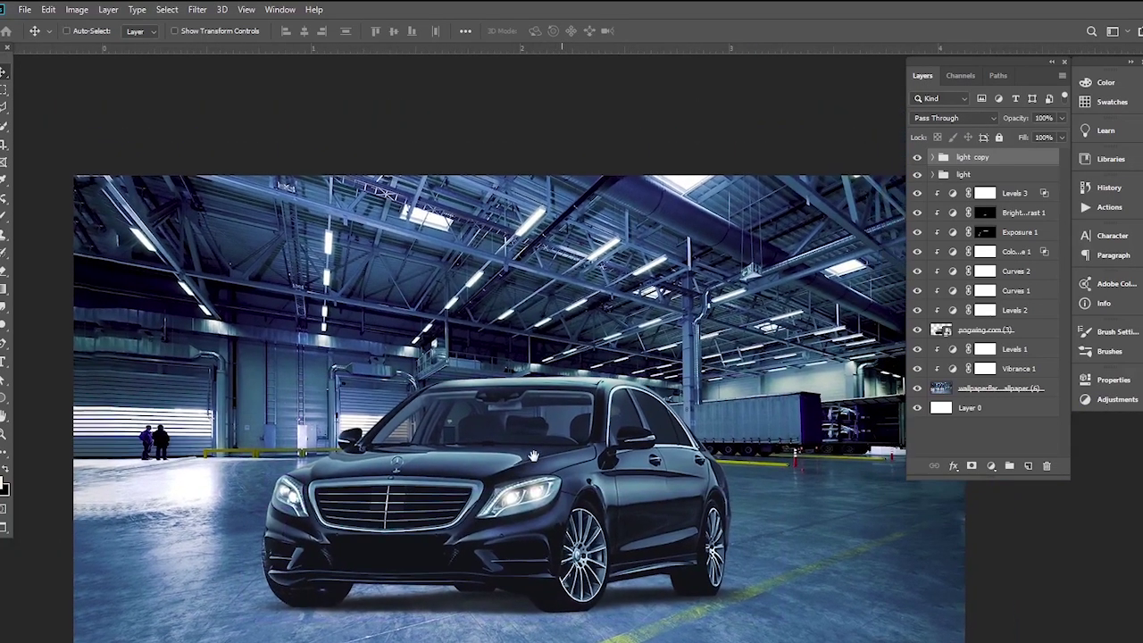